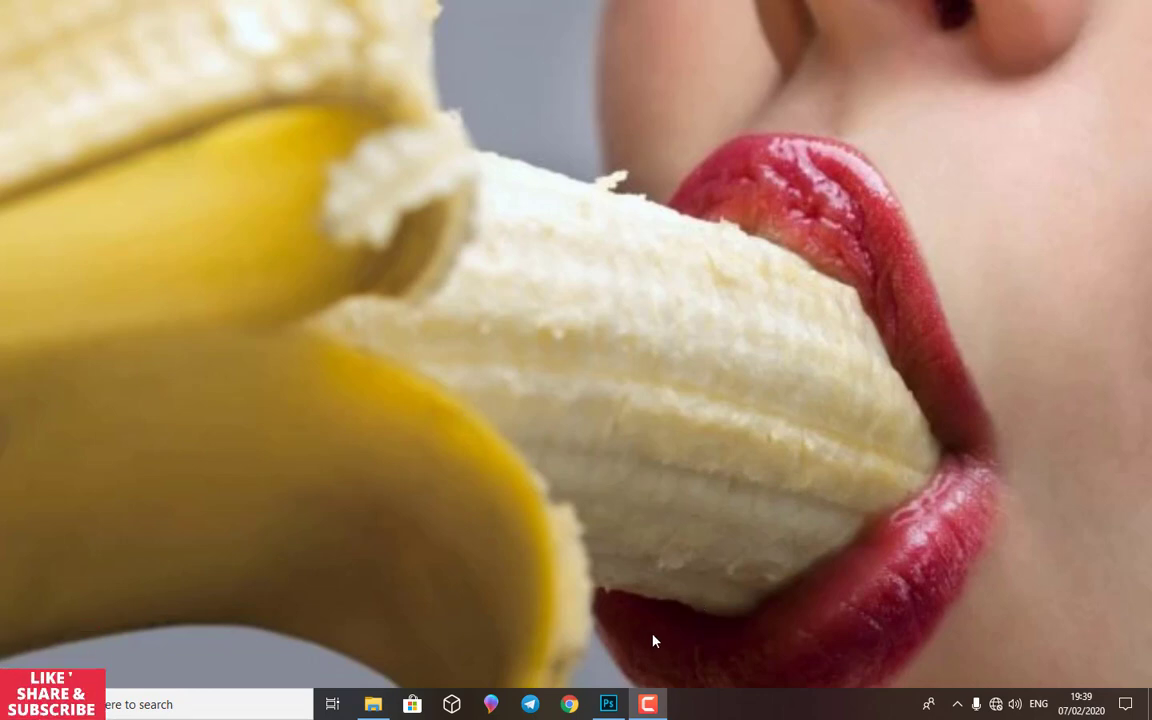
Switch to Photoshop and open the banana-640x427 photo of a peeled banana and lips from the froteta folder.
click(611, 700)
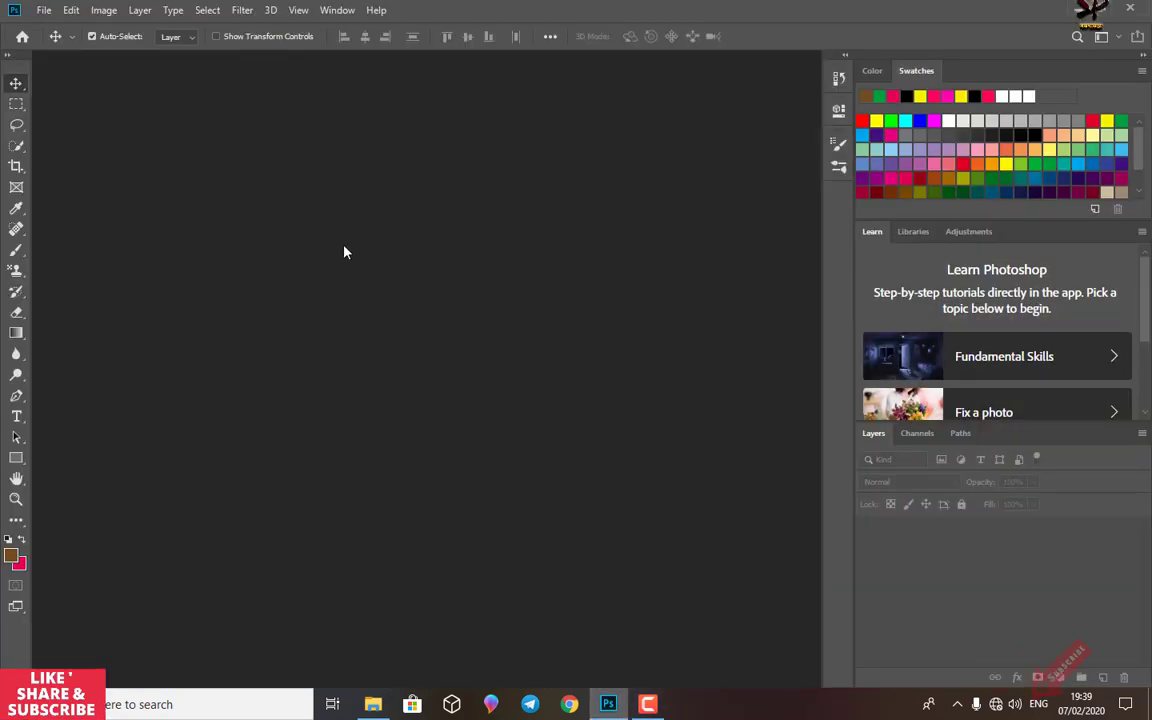
click(43, 10)
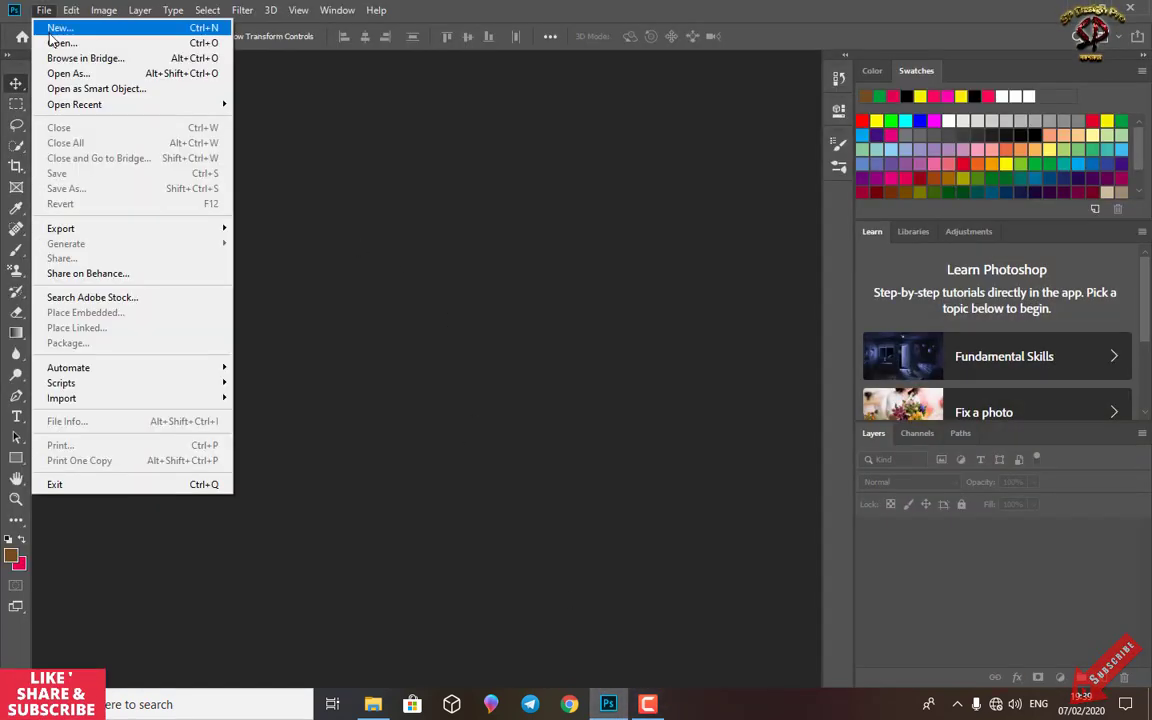
click(60, 43)
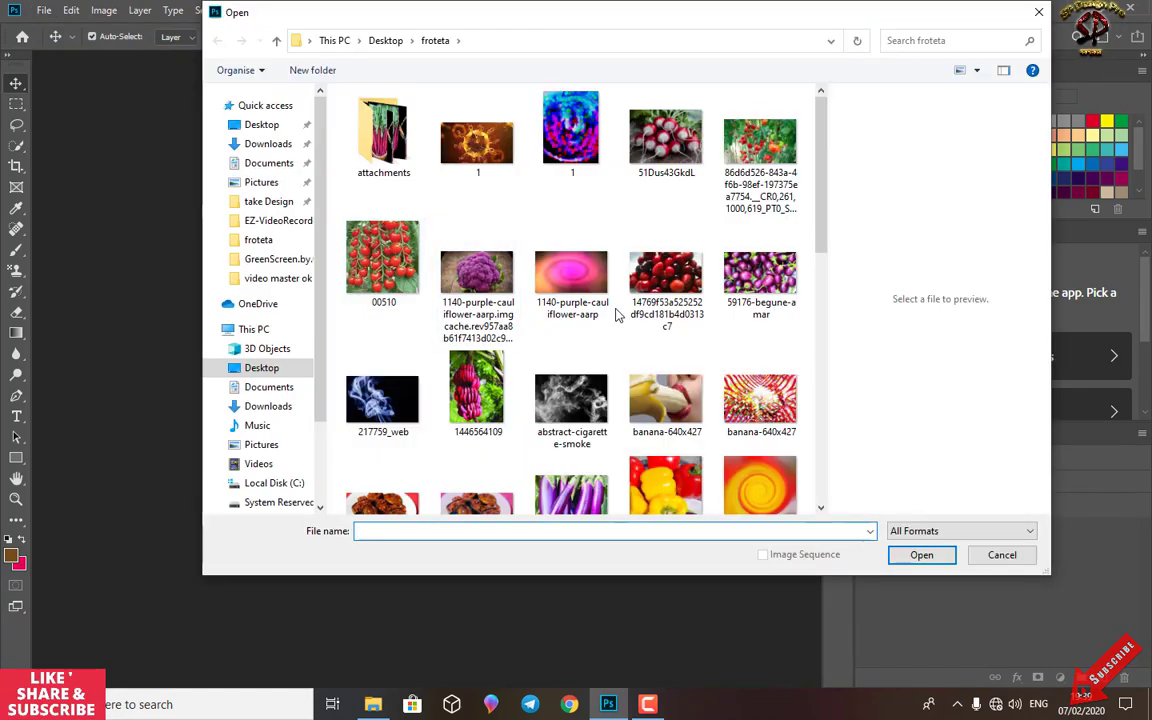
click(662, 398)
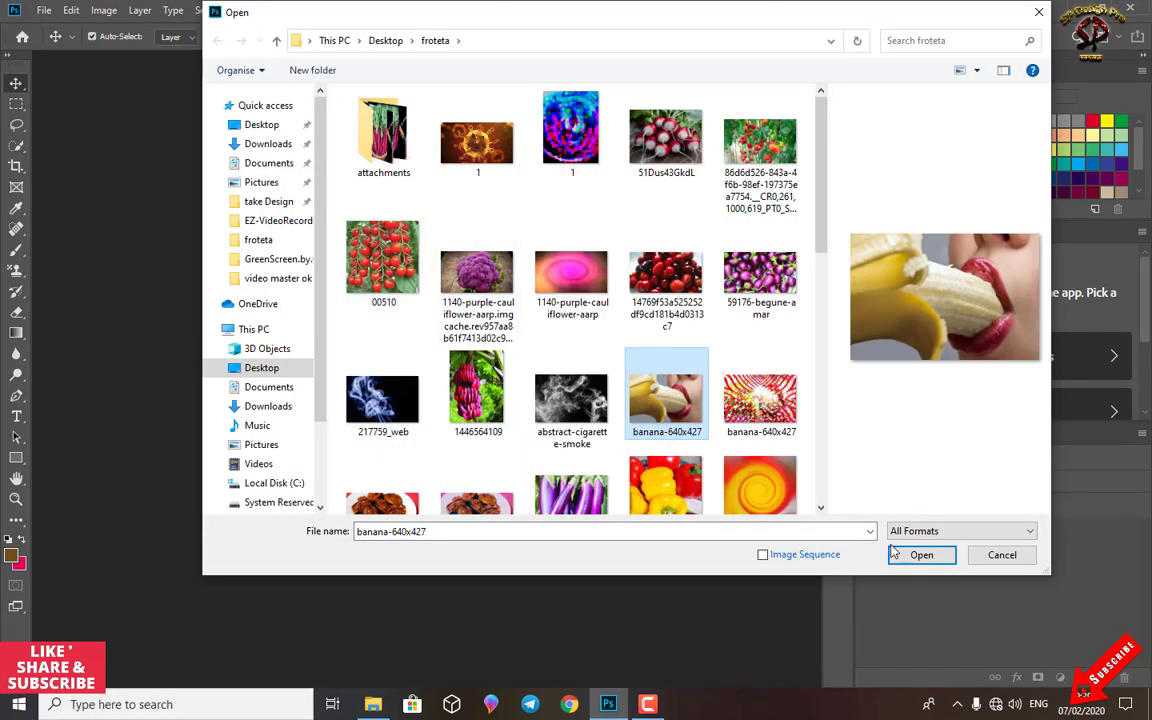
click(915, 555)
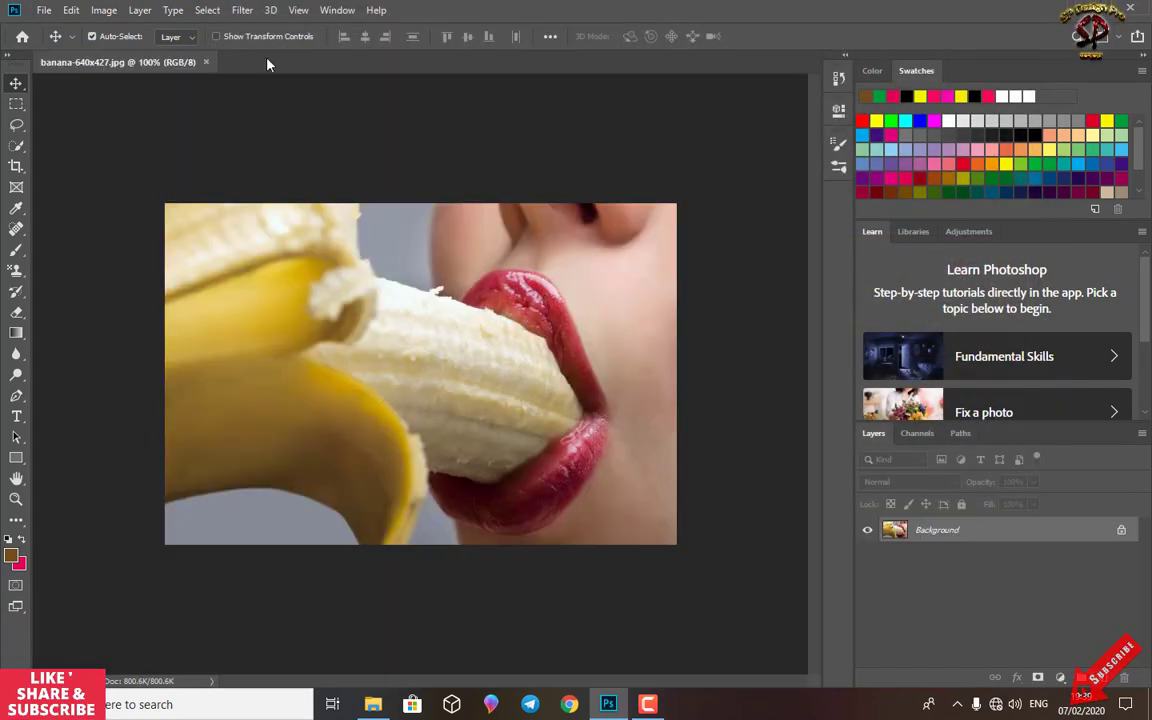
click(241, 10)
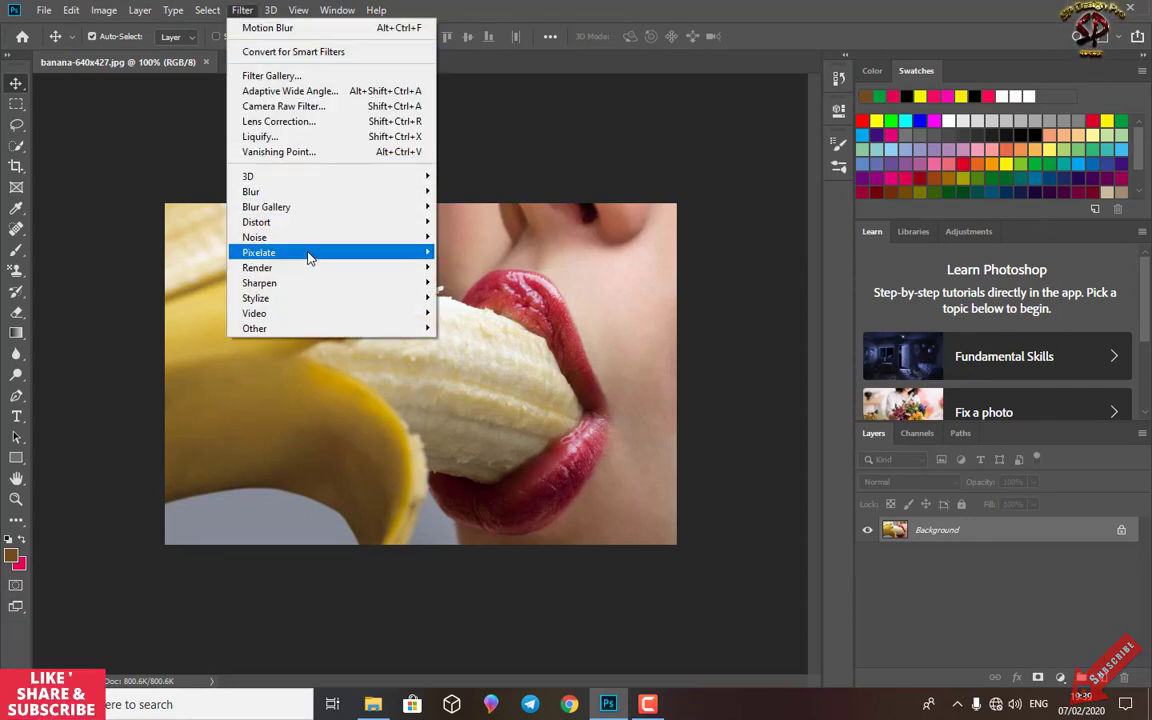
mouse_move(373, 267)
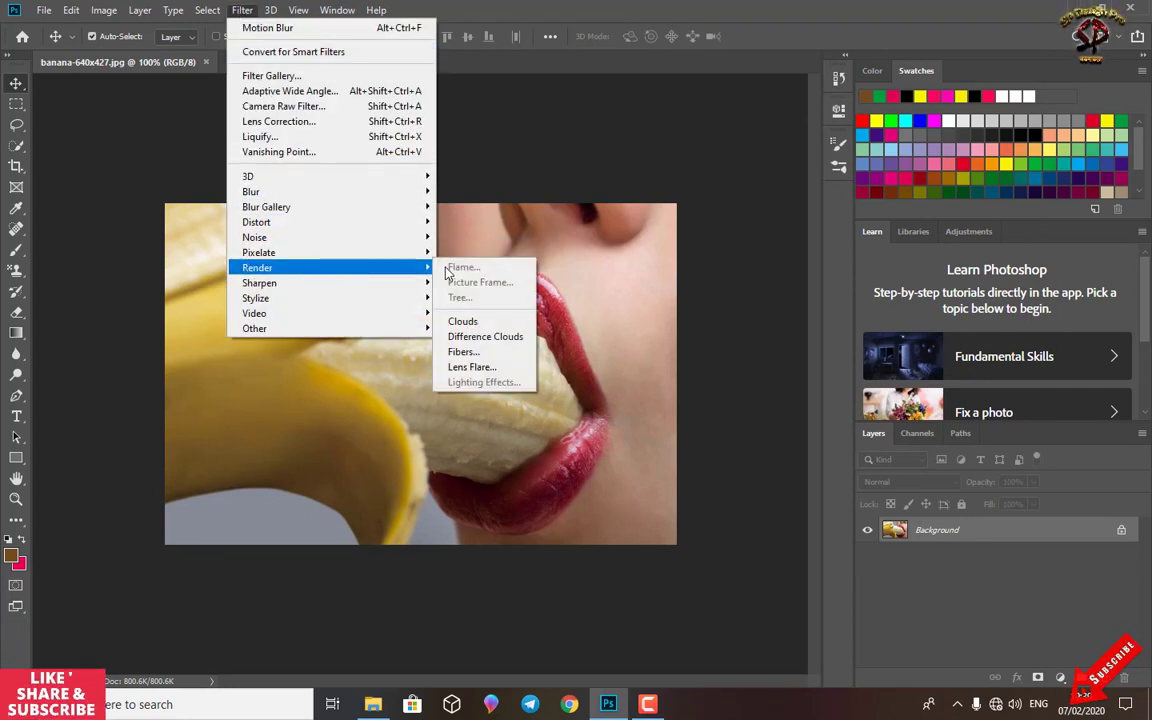
click(470, 368)
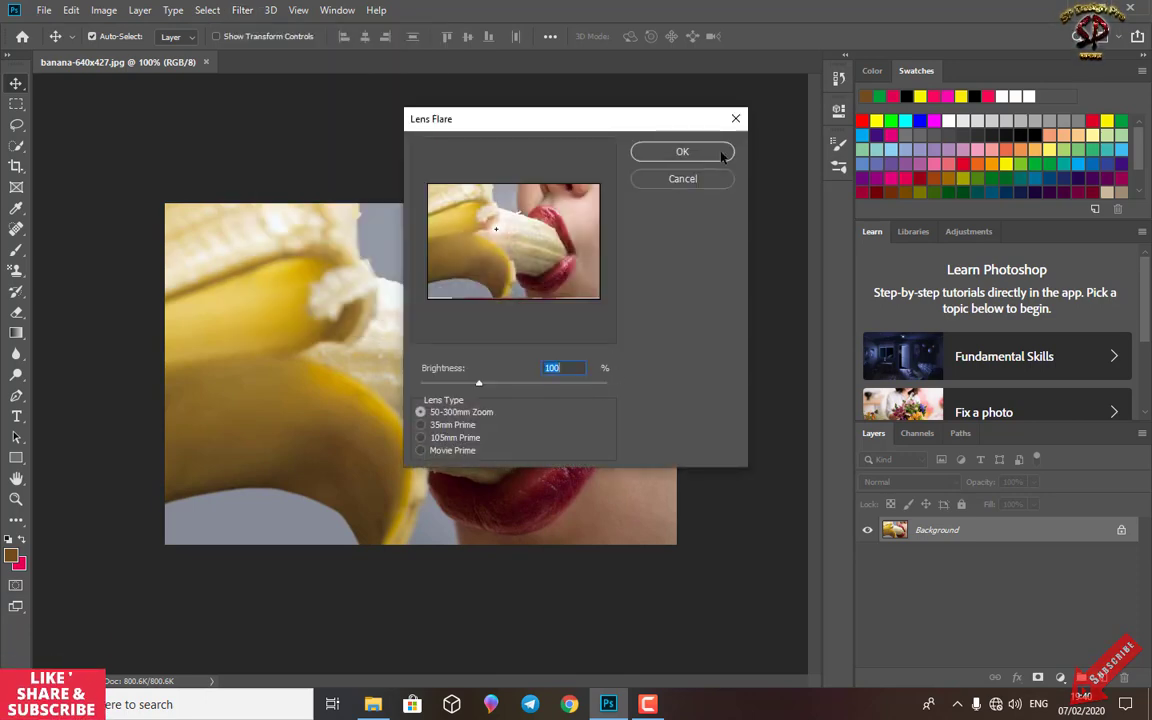
click(736, 118)
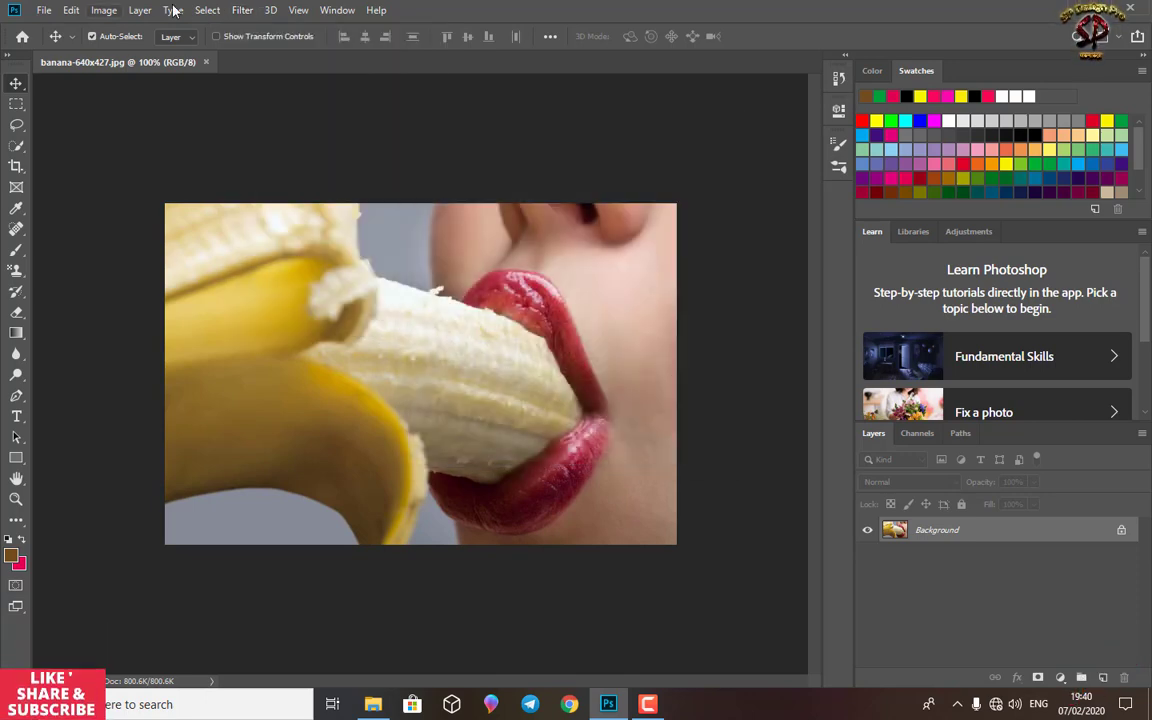
Render Fibers over the Background layer with variance 20 and strength 30.
click(241, 10)
mouse_move(305, 252)
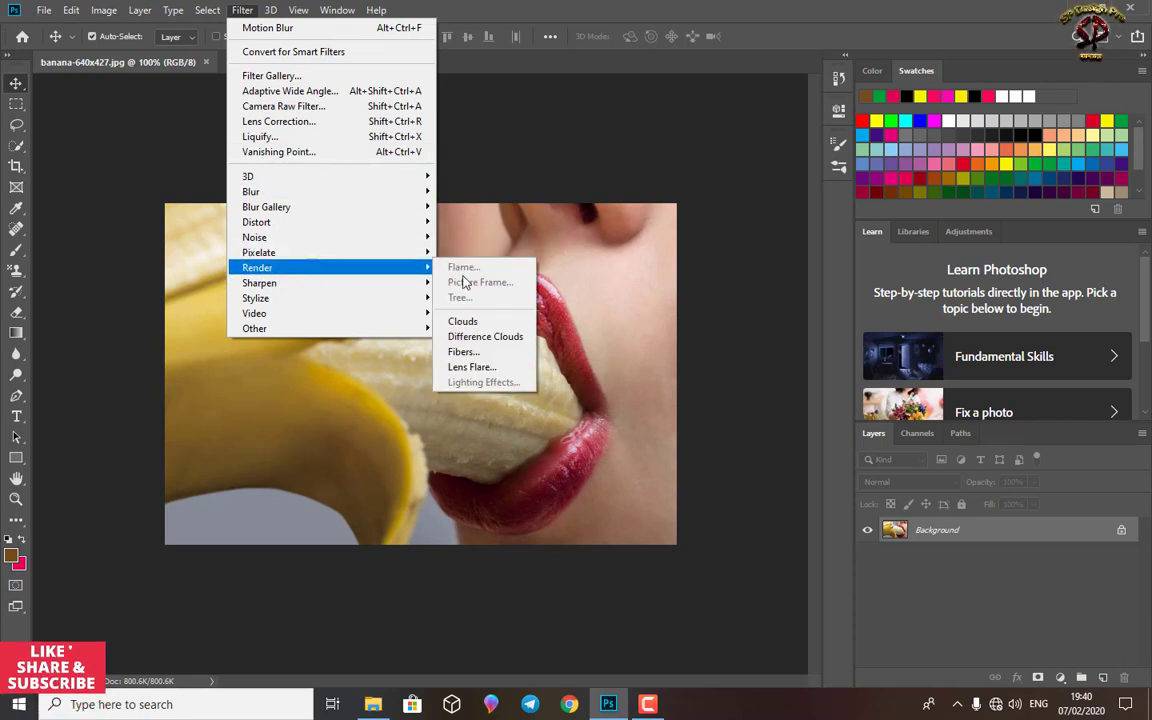
click(466, 352)
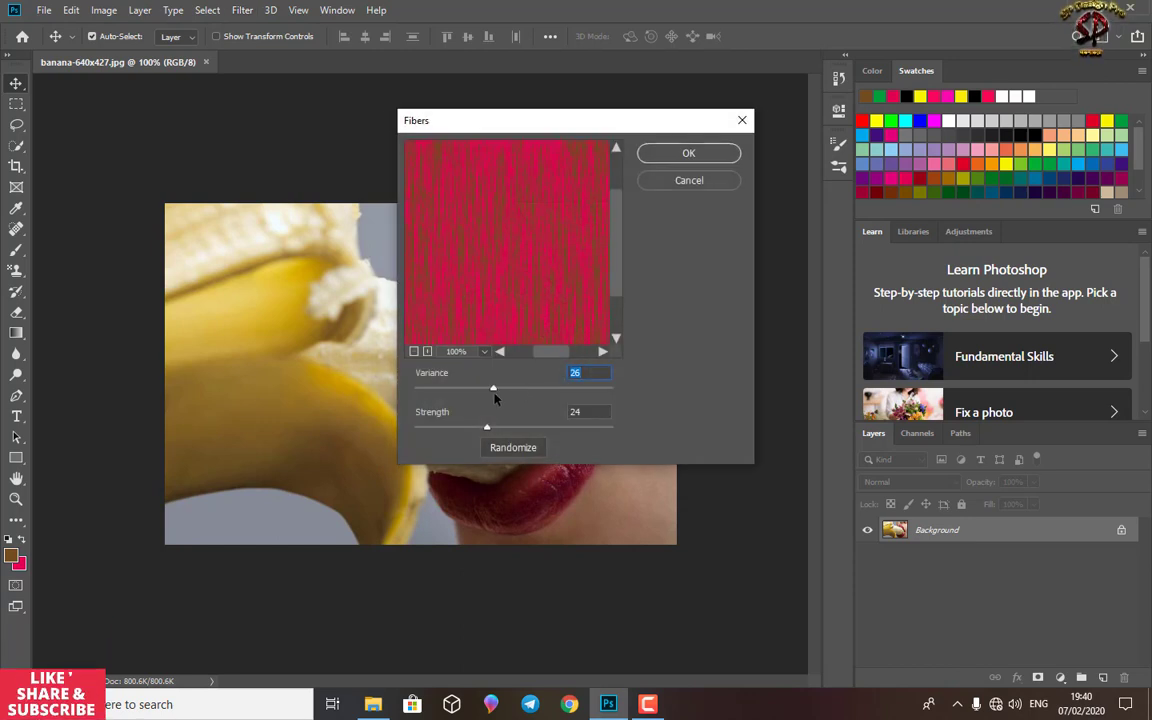
drag(495, 395, 488, 394)
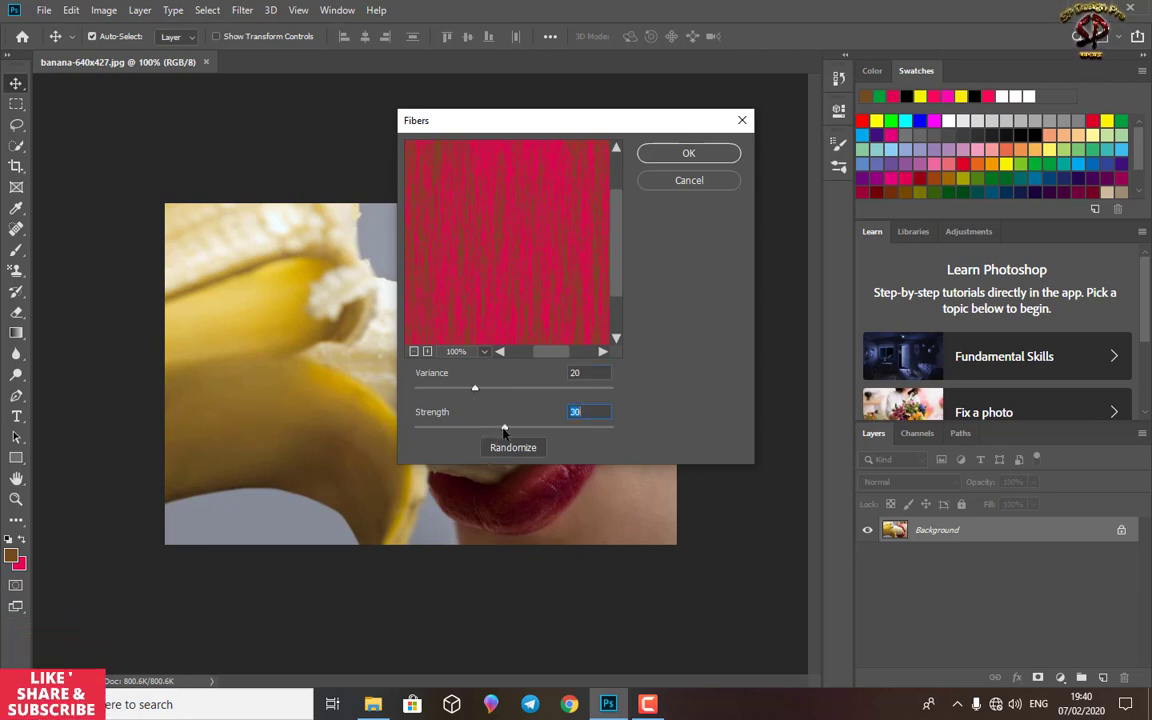
click(692, 153)
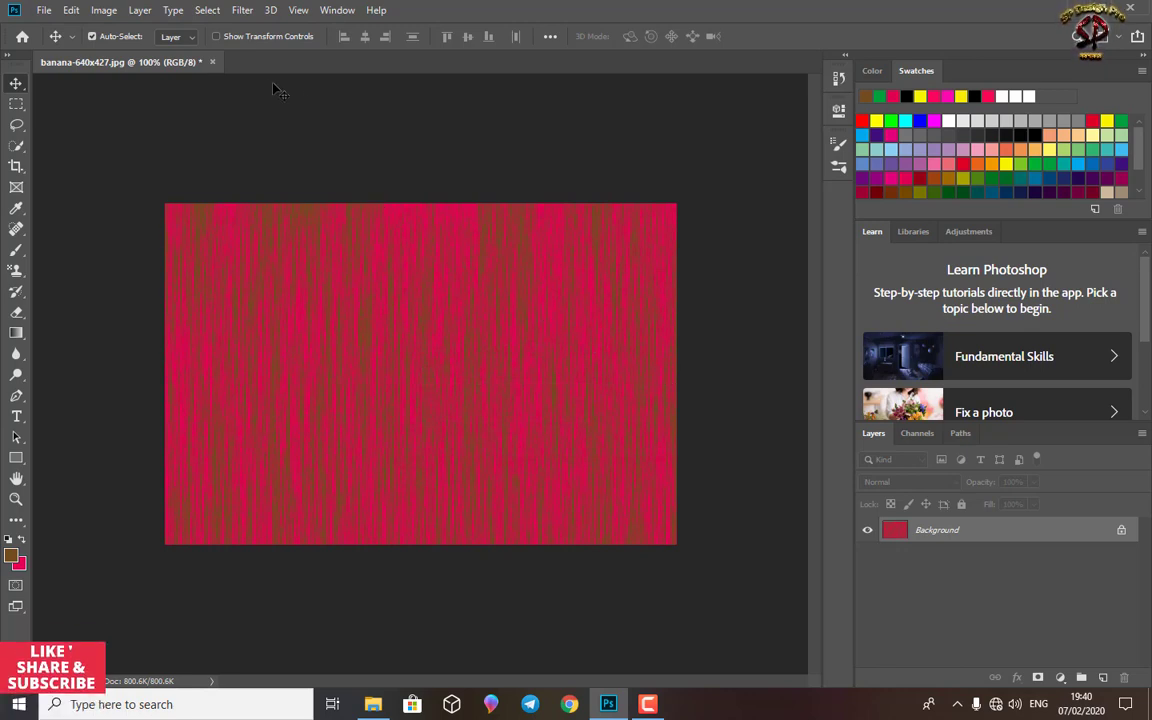
Apply a Motion Blur to the fibers with a near-vertical angle and a distance of 2000 pixels.
click(241, 11)
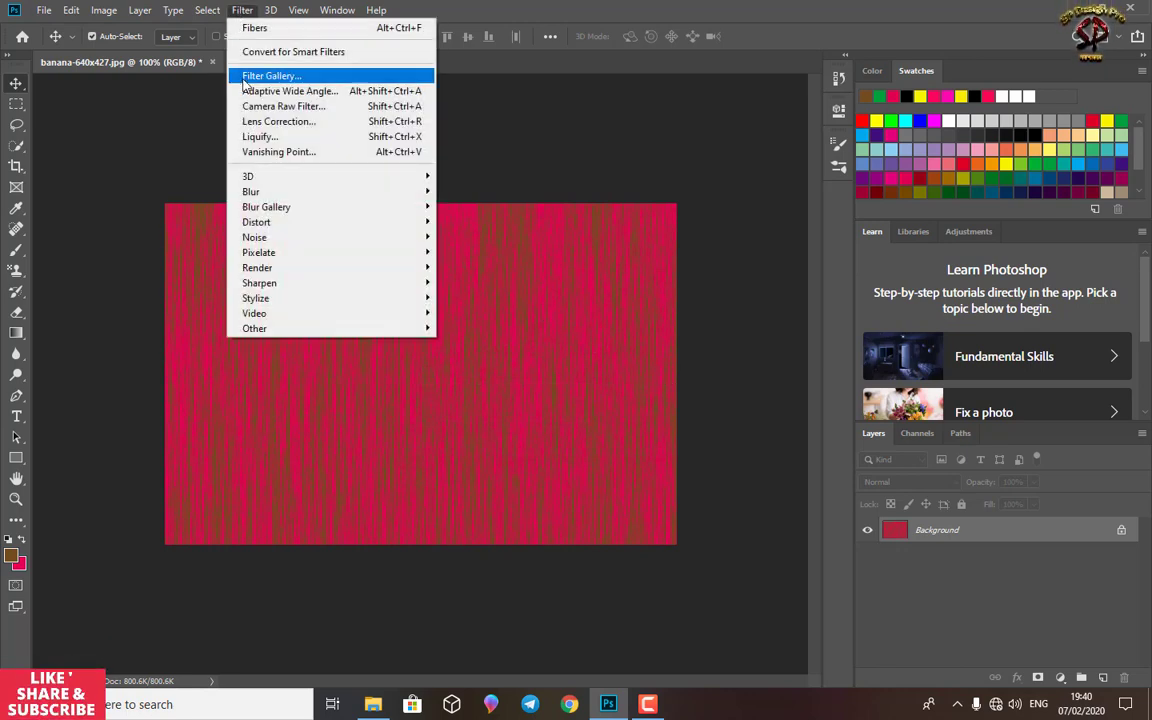
mouse_move(297, 202)
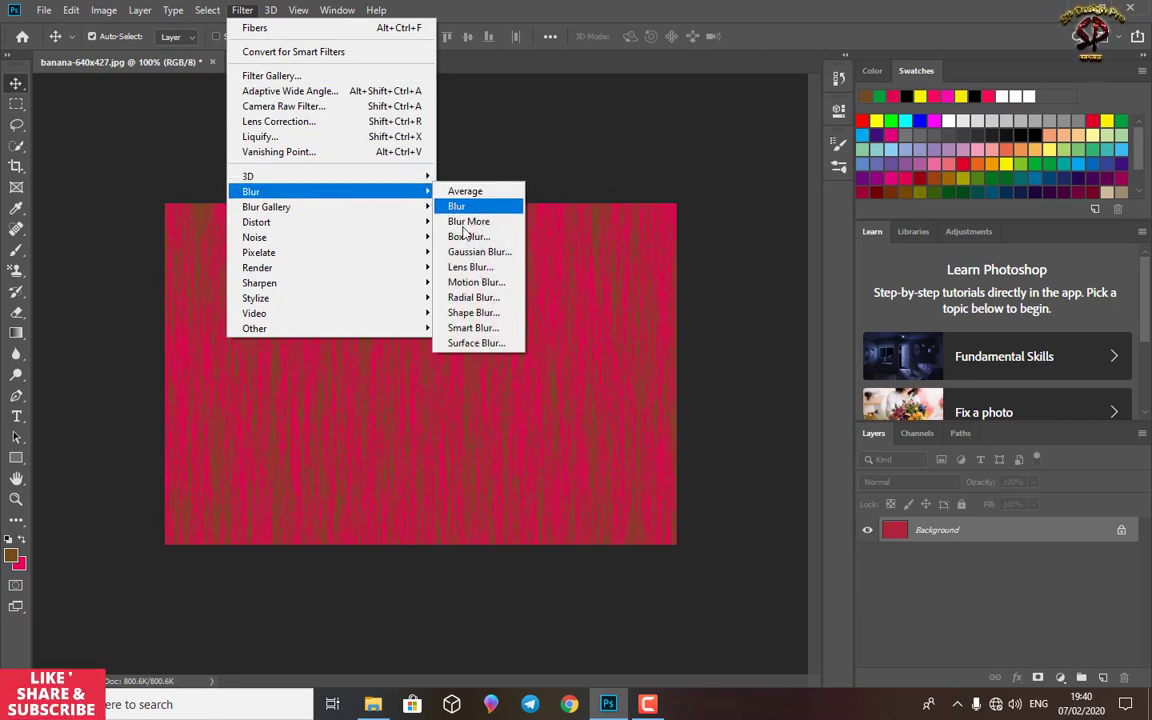
click(488, 289)
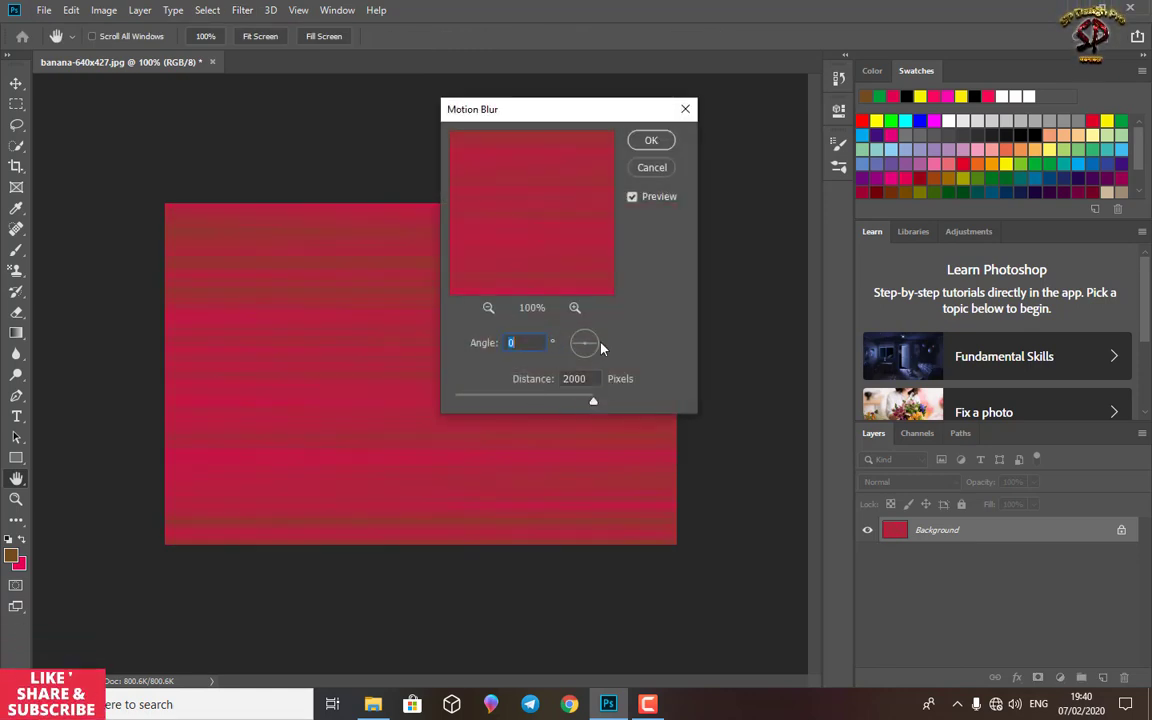
drag(598, 347, 588, 331)
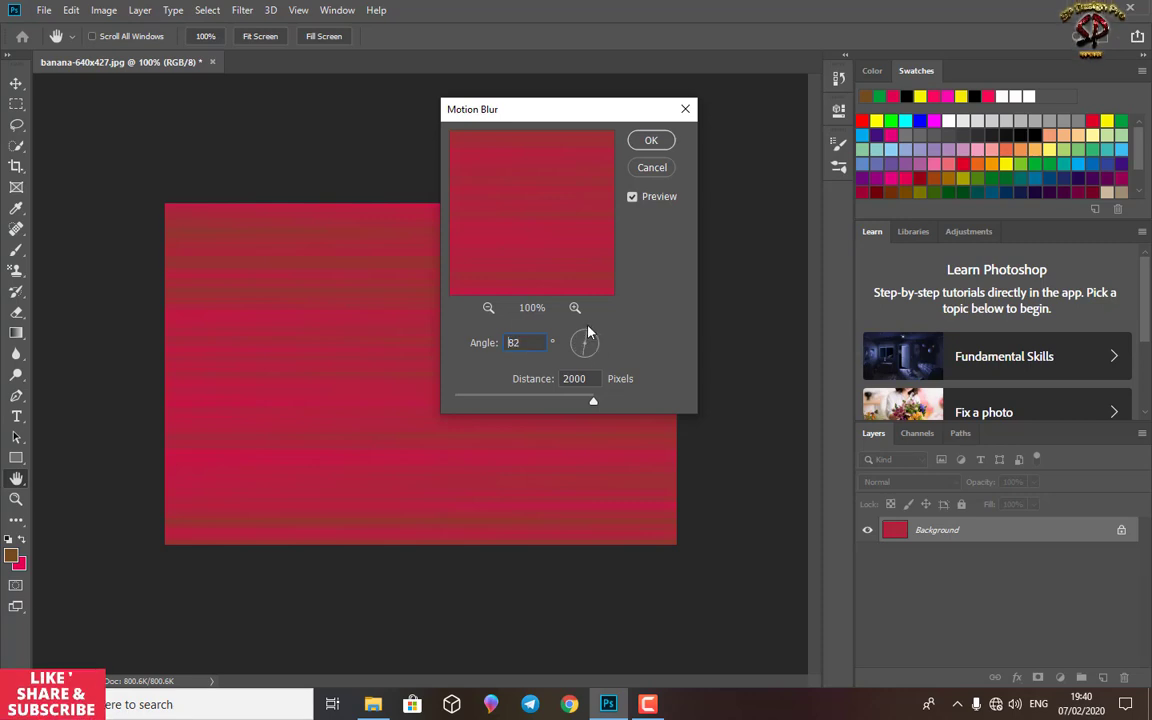
click(657, 142)
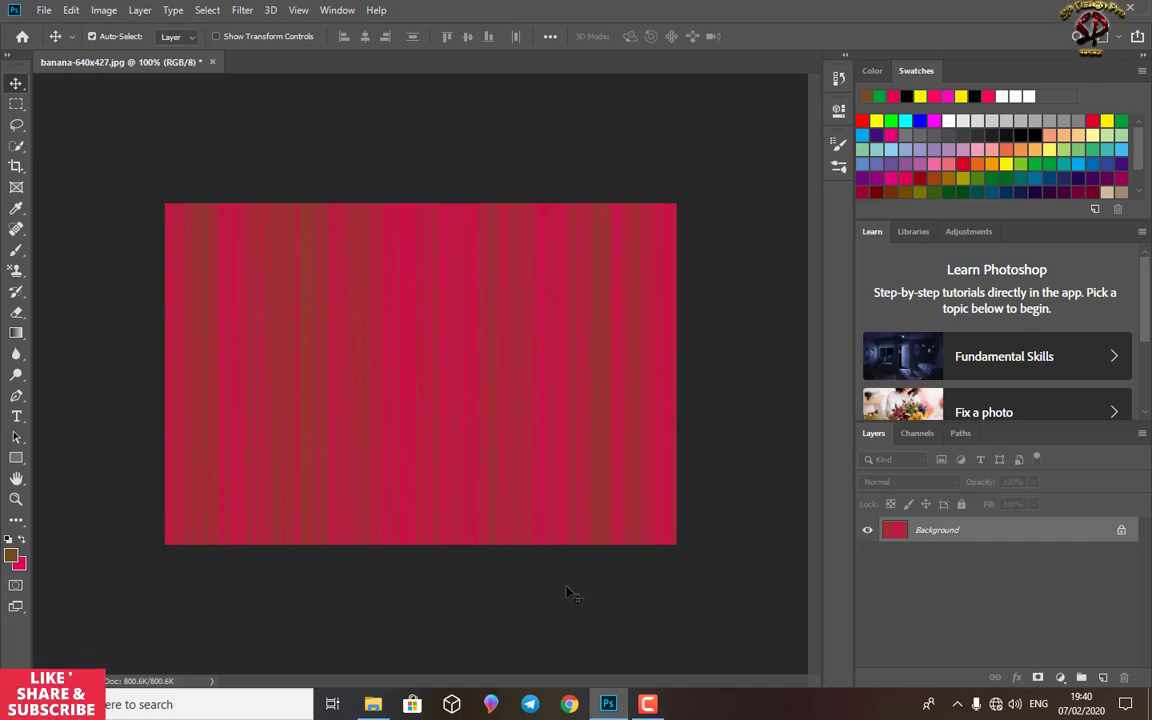
click(241, 11)
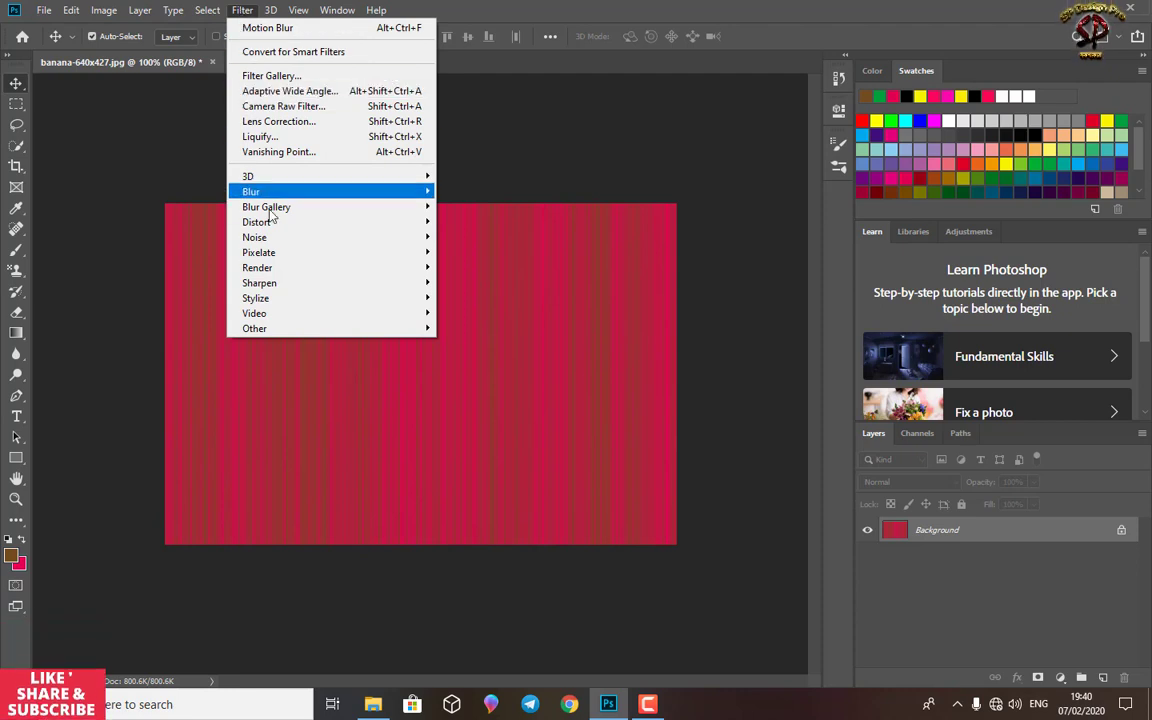
mouse_move(265, 190)
click(183, 154)
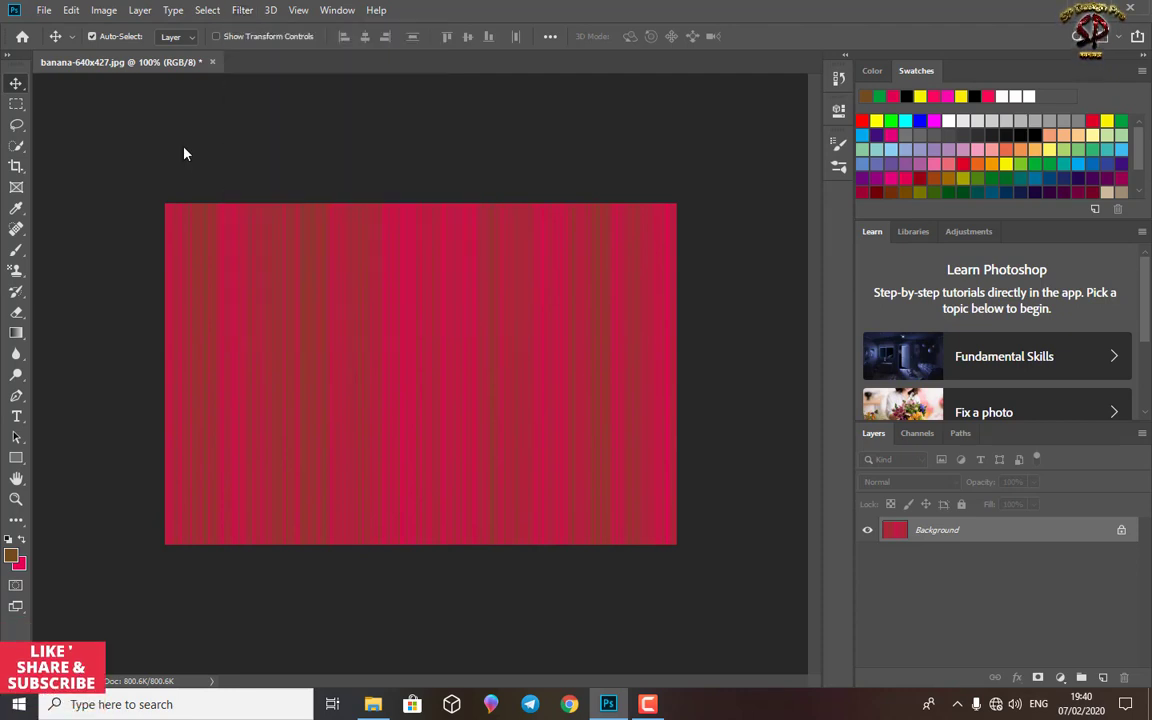
Adjust the striped image's RGB Levels to input black 4 and white 238, with output levels 3 to 255.
click(98, 12)
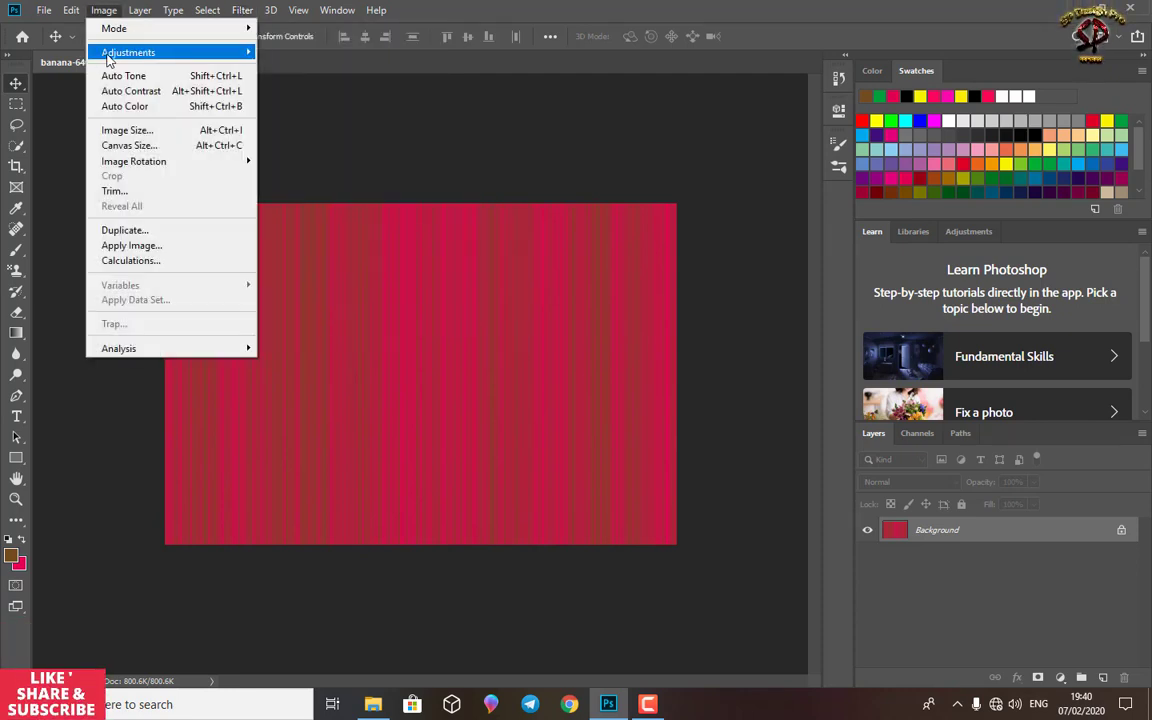
mouse_move(100, 53)
click(287, 67)
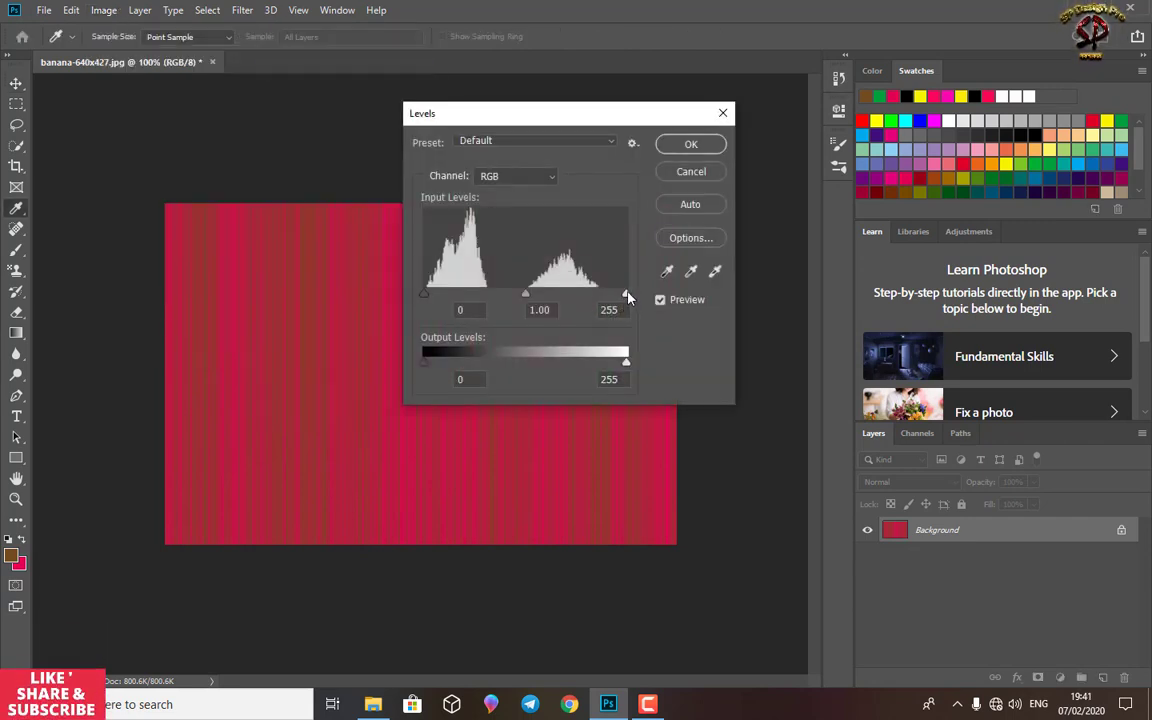
drag(625, 294, 613, 294)
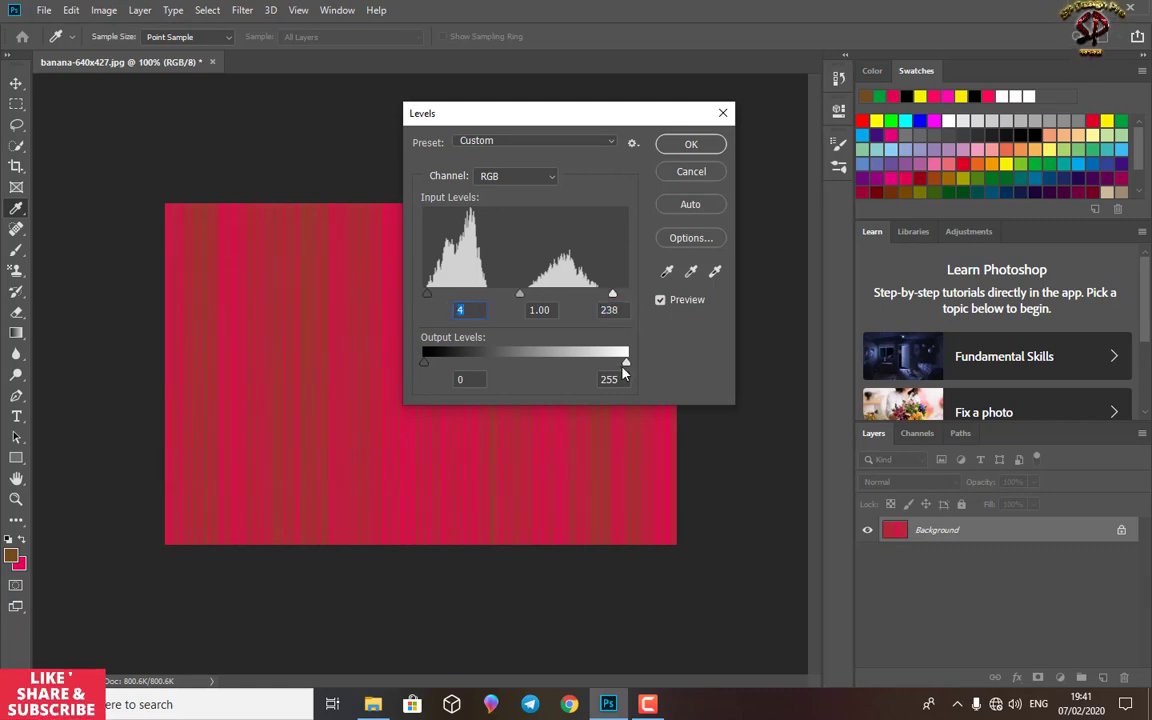
drag(625, 364, 623, 364)
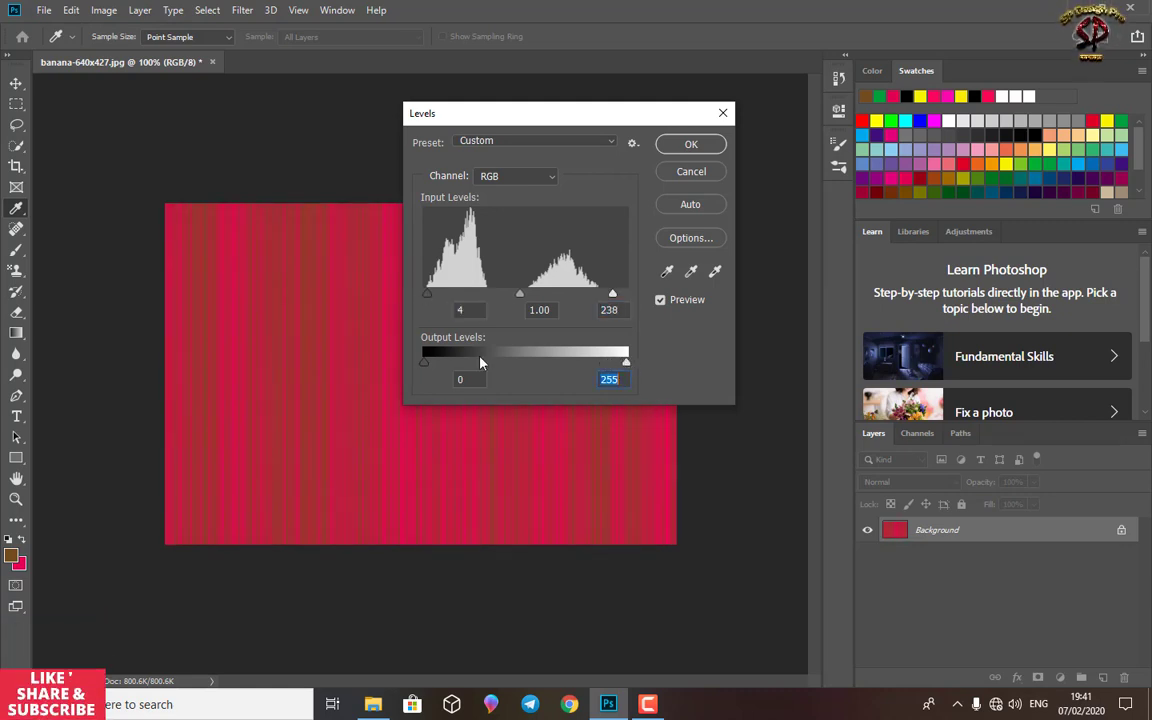
mouse_move(424, 370)
mouse_down()
mouse_move(447, 367)
mouse_move(429, 370)
mouse_up()
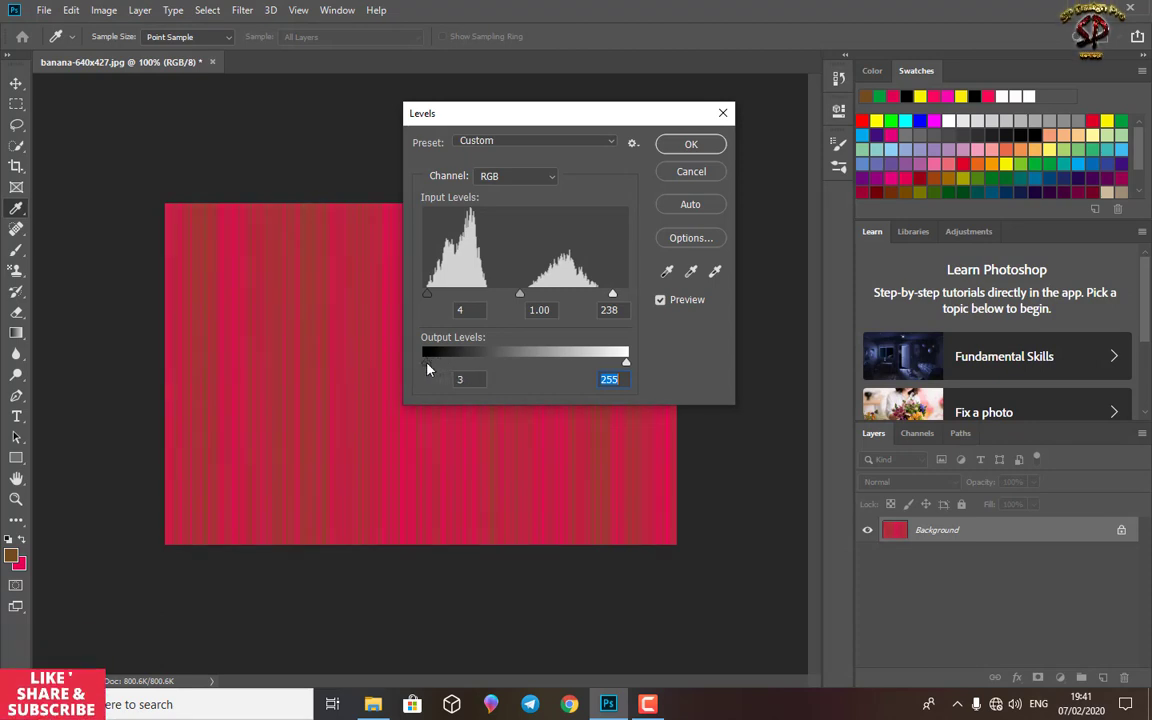
click(691, 147)
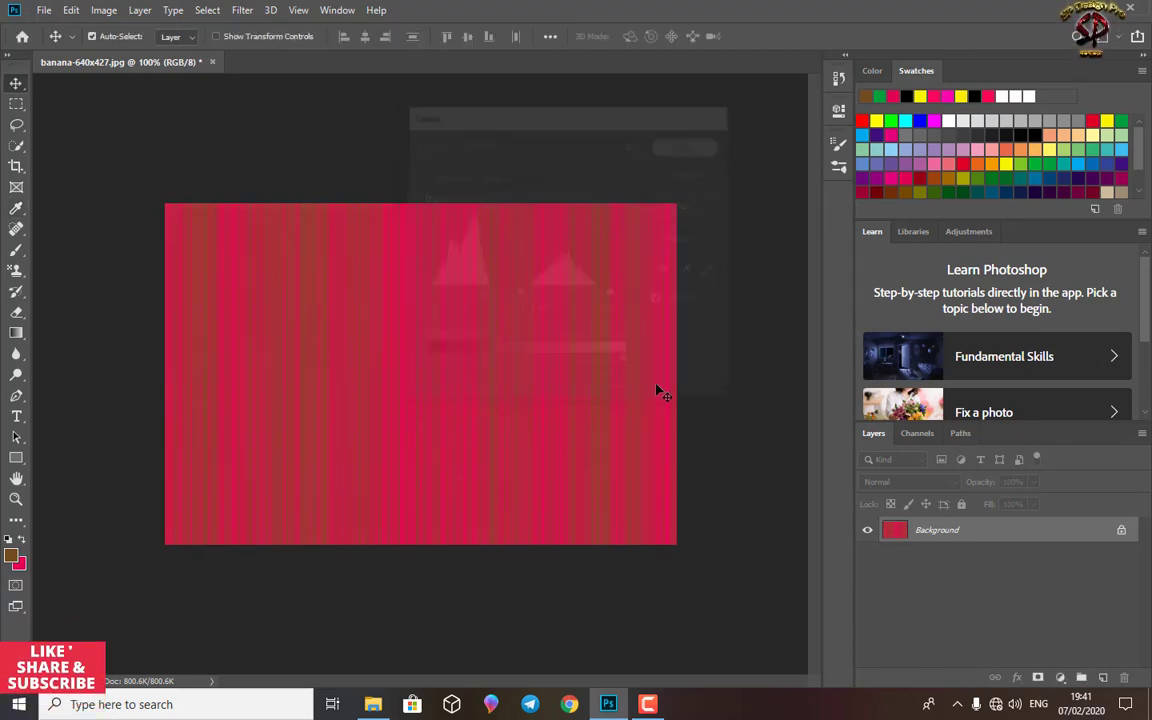
click(648, 706)
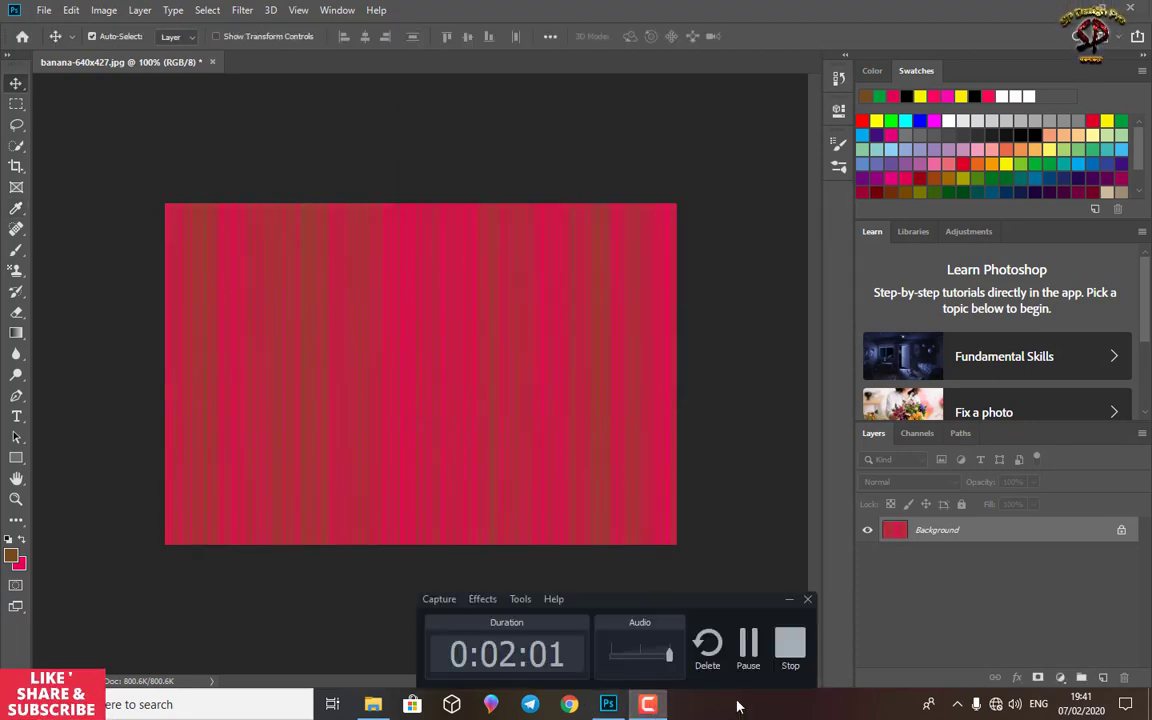
click(747, 650)
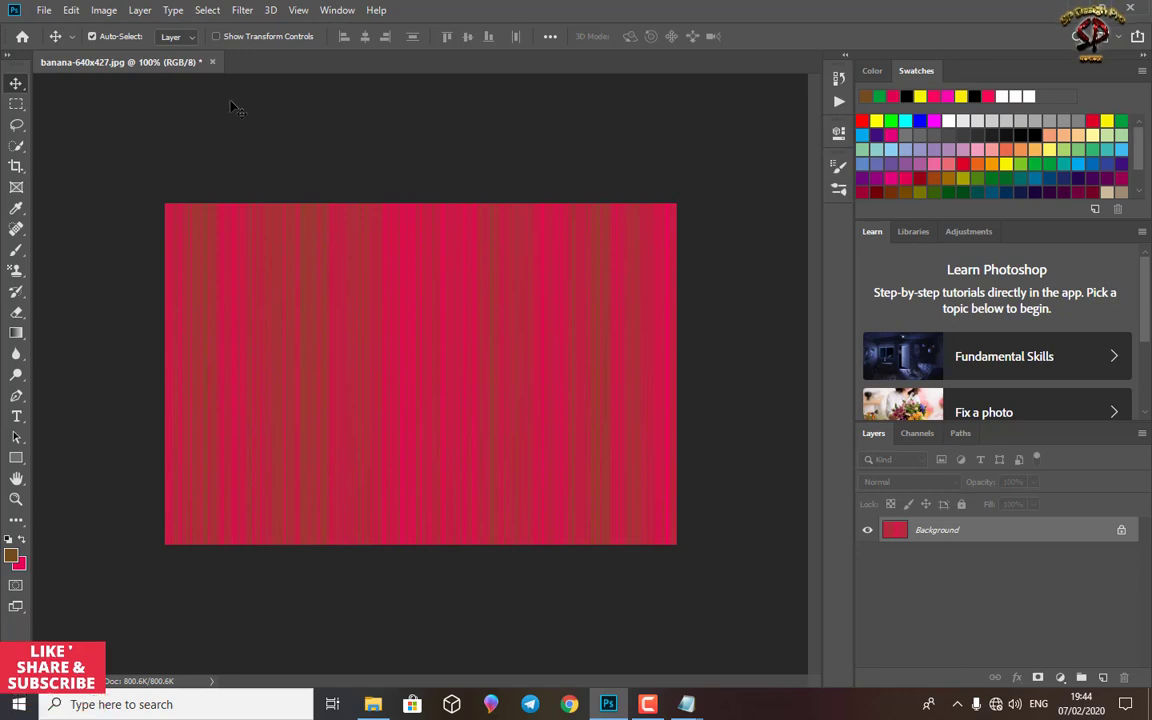
Start Liquify on the striped image and set the warp brush to pressure 50 and density 29.
click(241, 10)
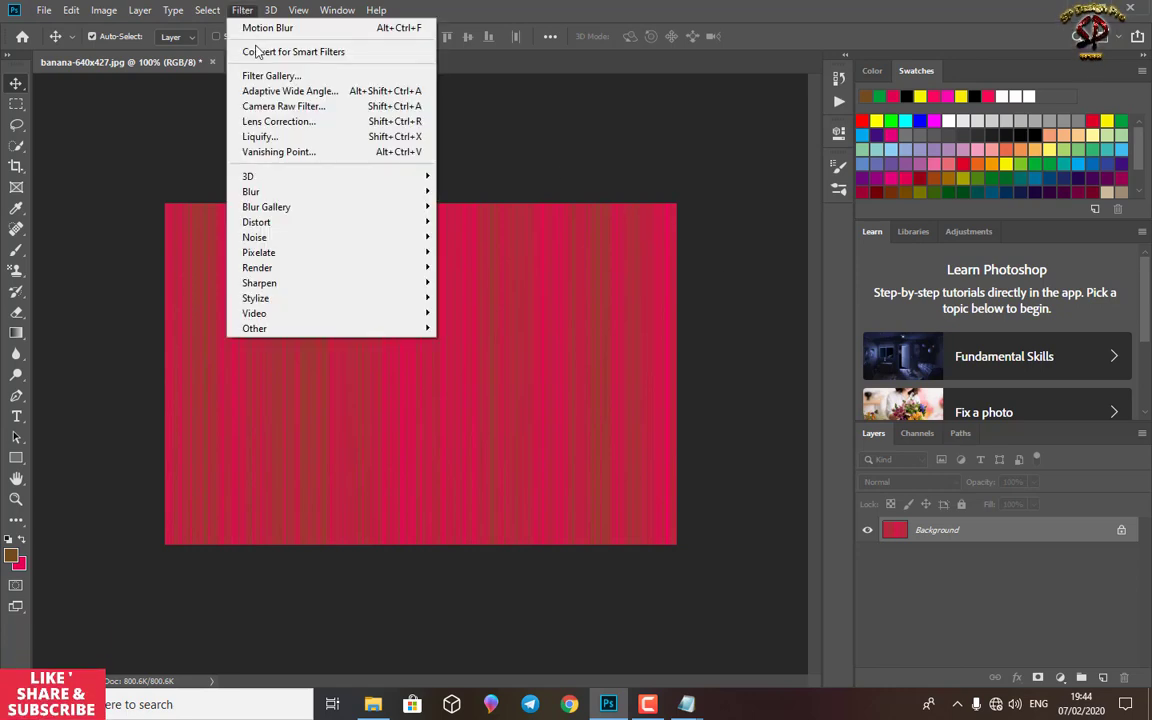
click(276, 137)
click(686, 298)
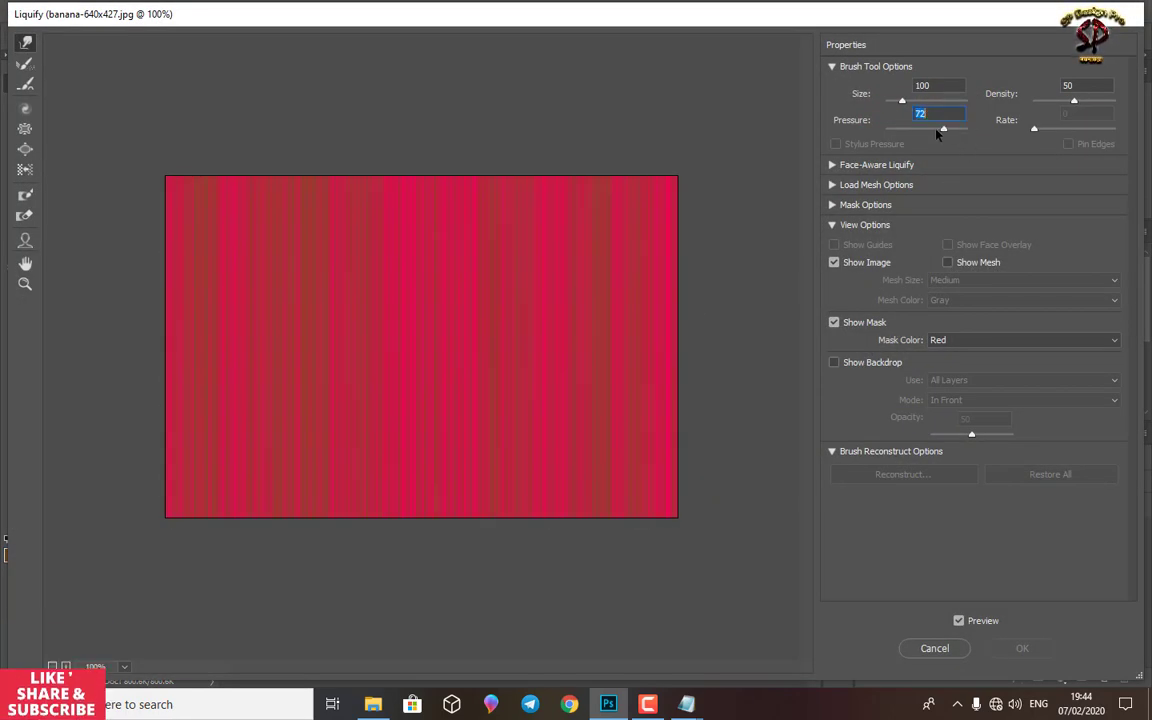
drag(938, 133, 922, 133)
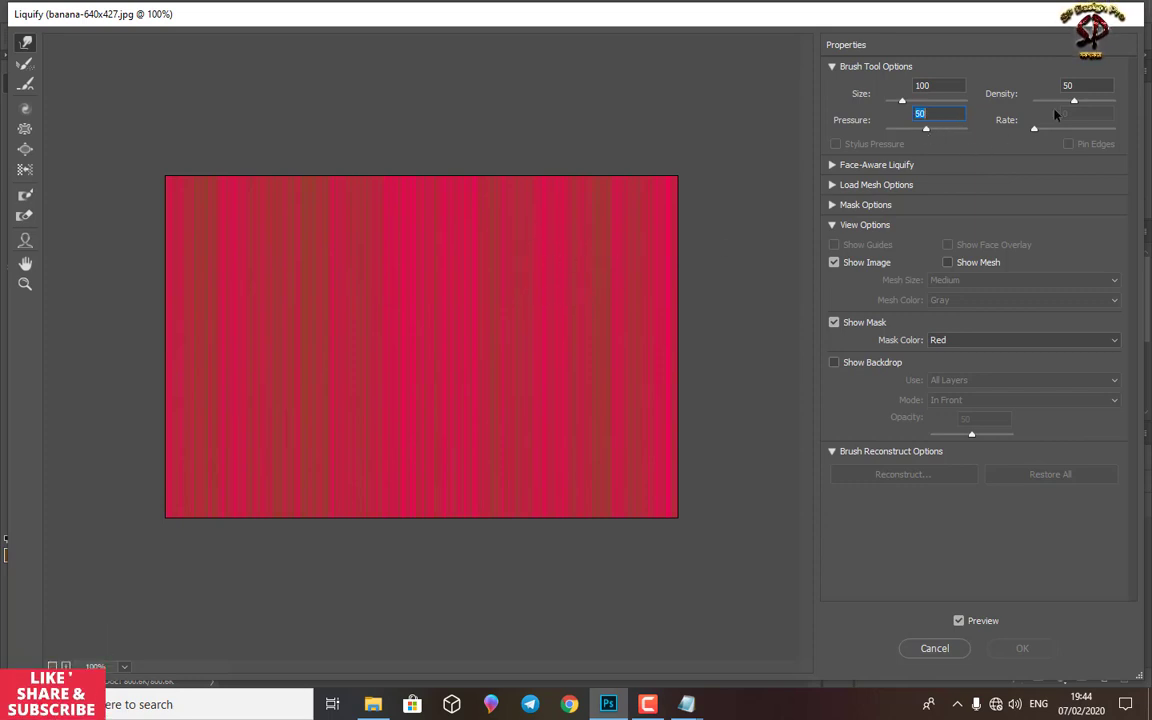
drag(1063, 103, 1057, 103)
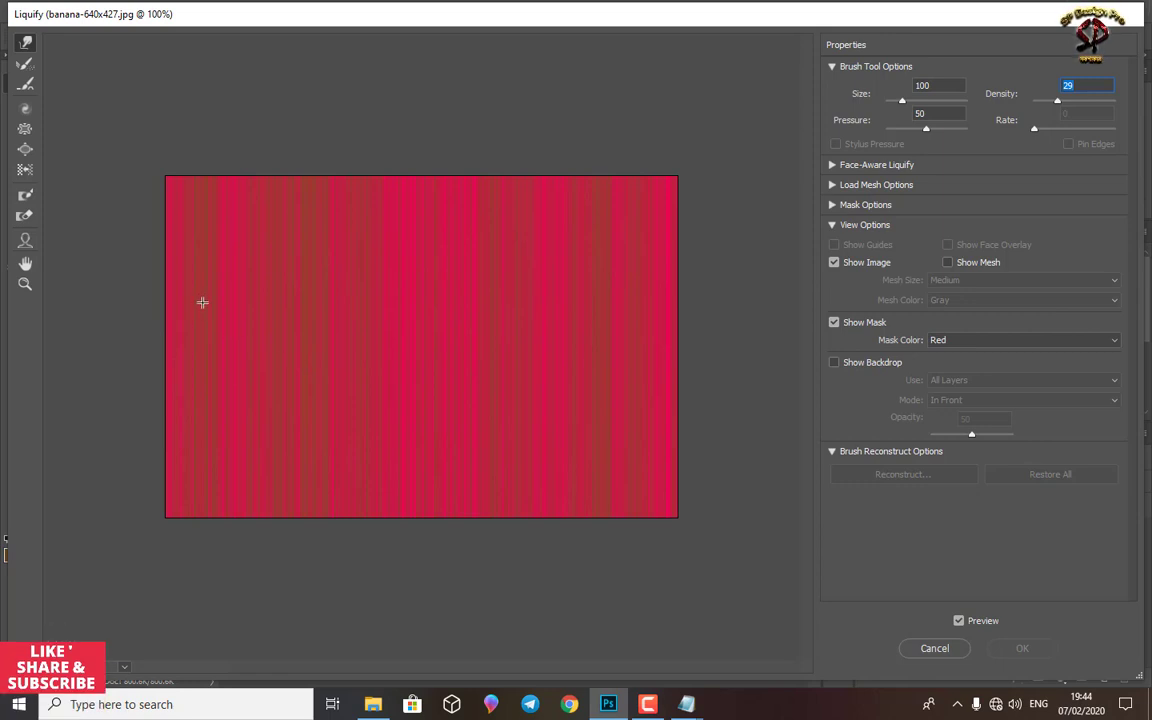
Warp the vertical stripes into wavy swirls with horizontal strokes across the image, raising the brush pressure to 100.
drag(247, 267, 373, 272)
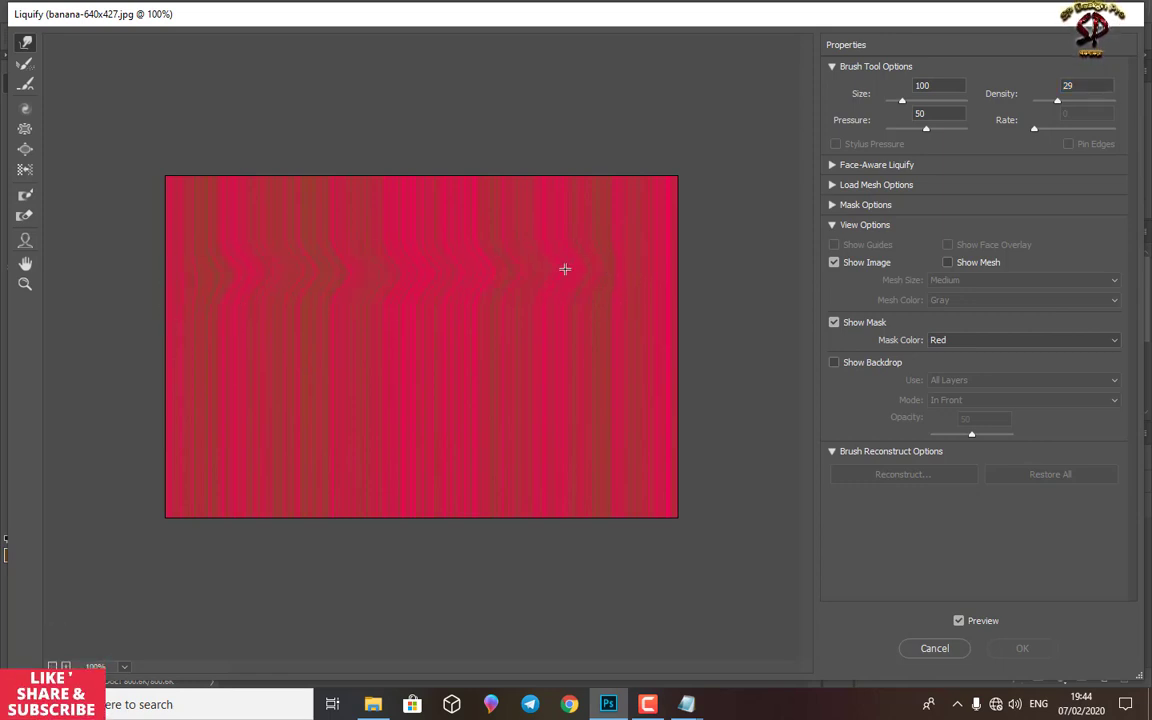
drag(175, 329, 300, 333)
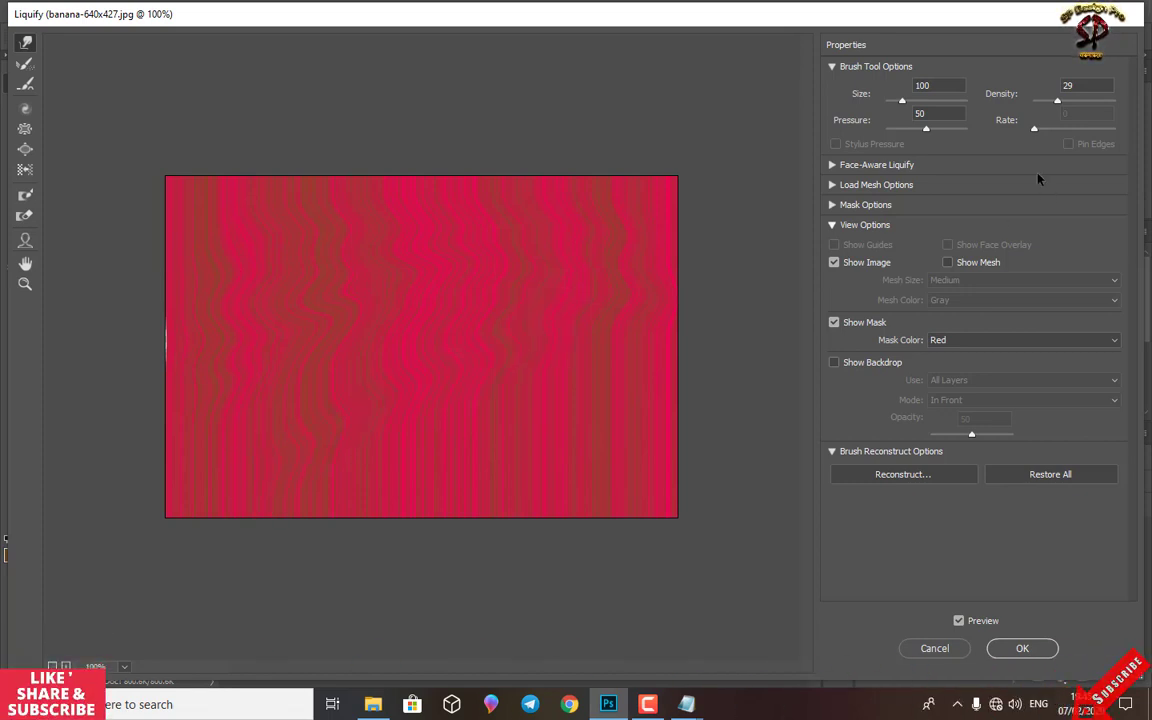
drag(925, 129, 949, 130)
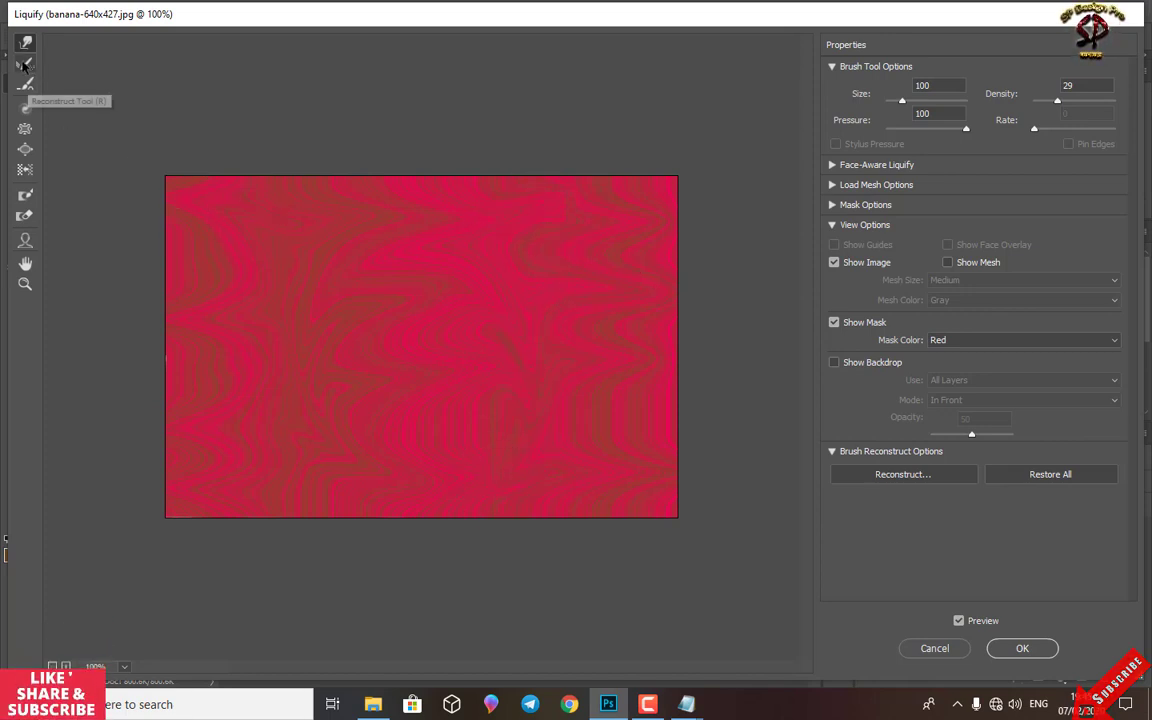
Twirl parts of the central swirls with brush size 107 and density 100, and distort them further with the Pucker and Bloat tools.
click(25, 110)
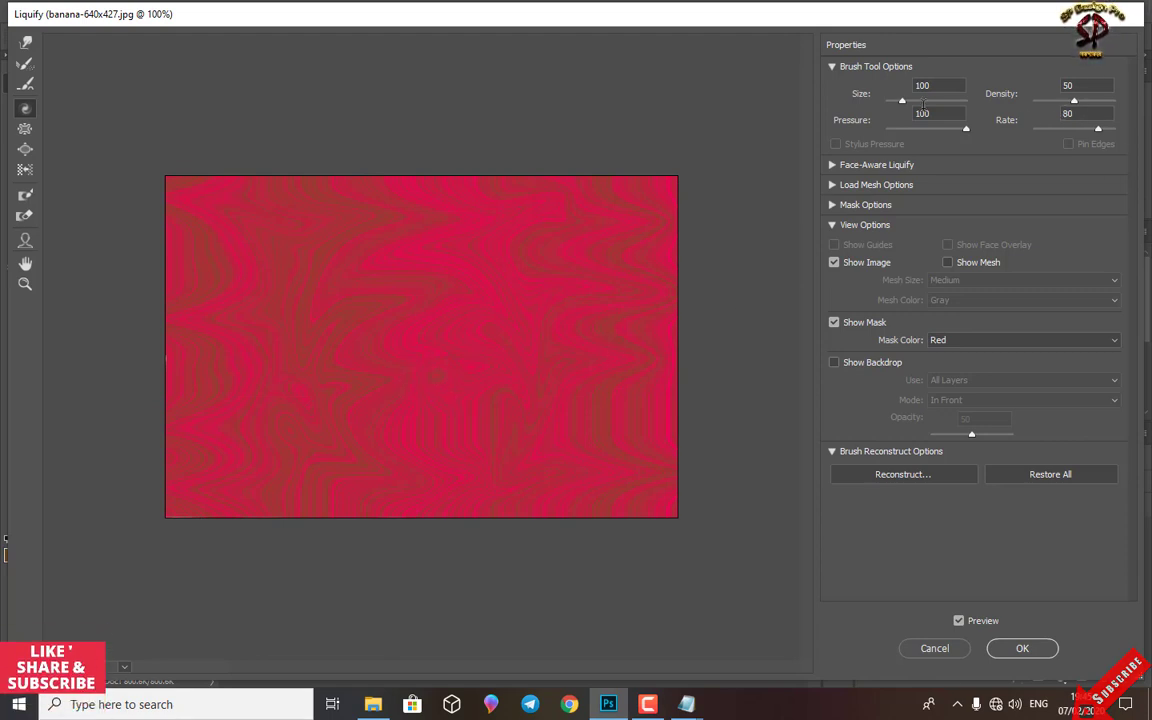
drag(902, 101, 902, 102)
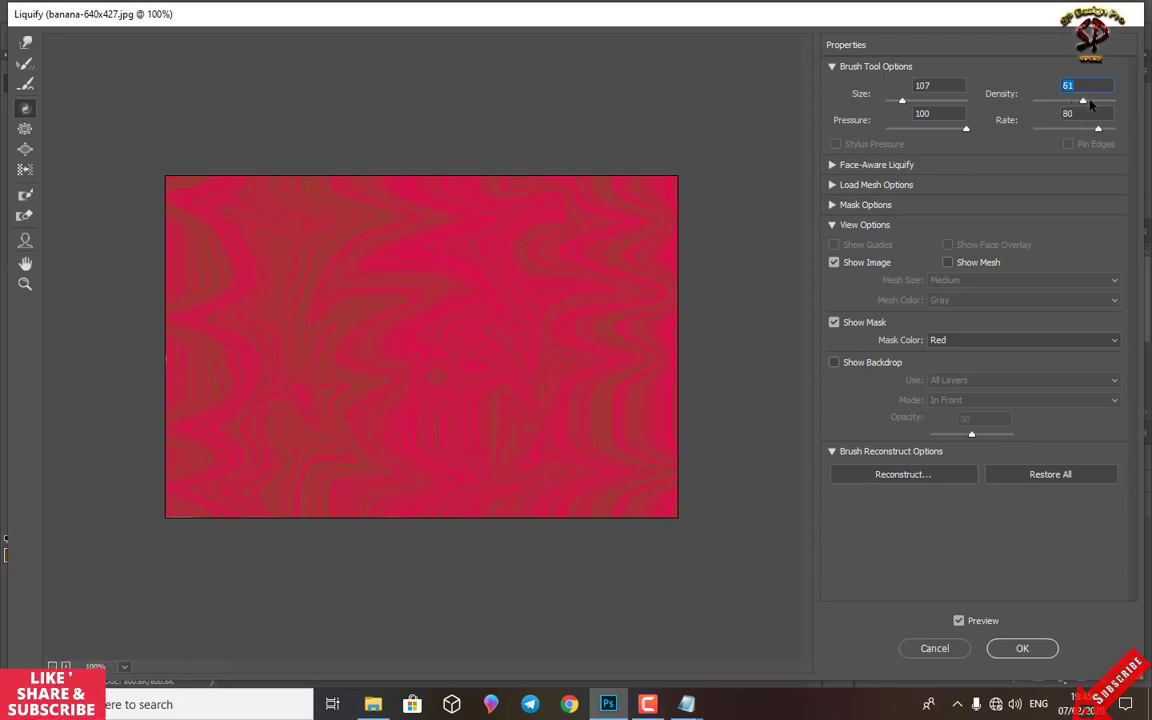
click(347, 347)
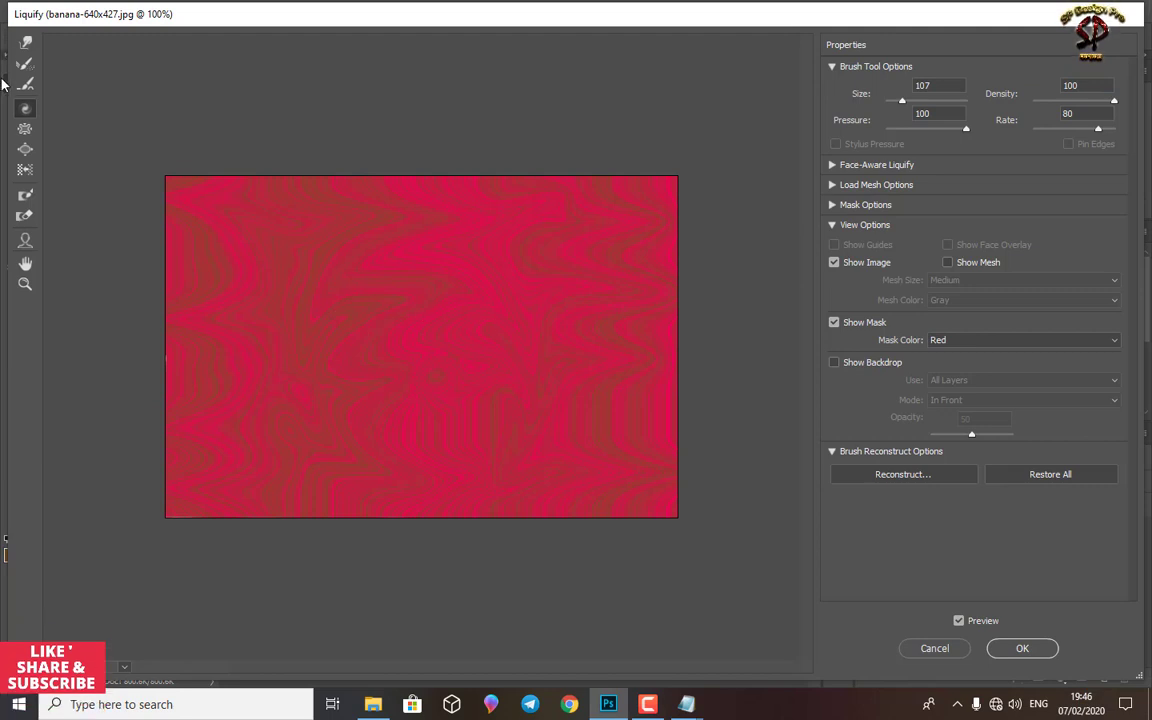
click(25, 128)
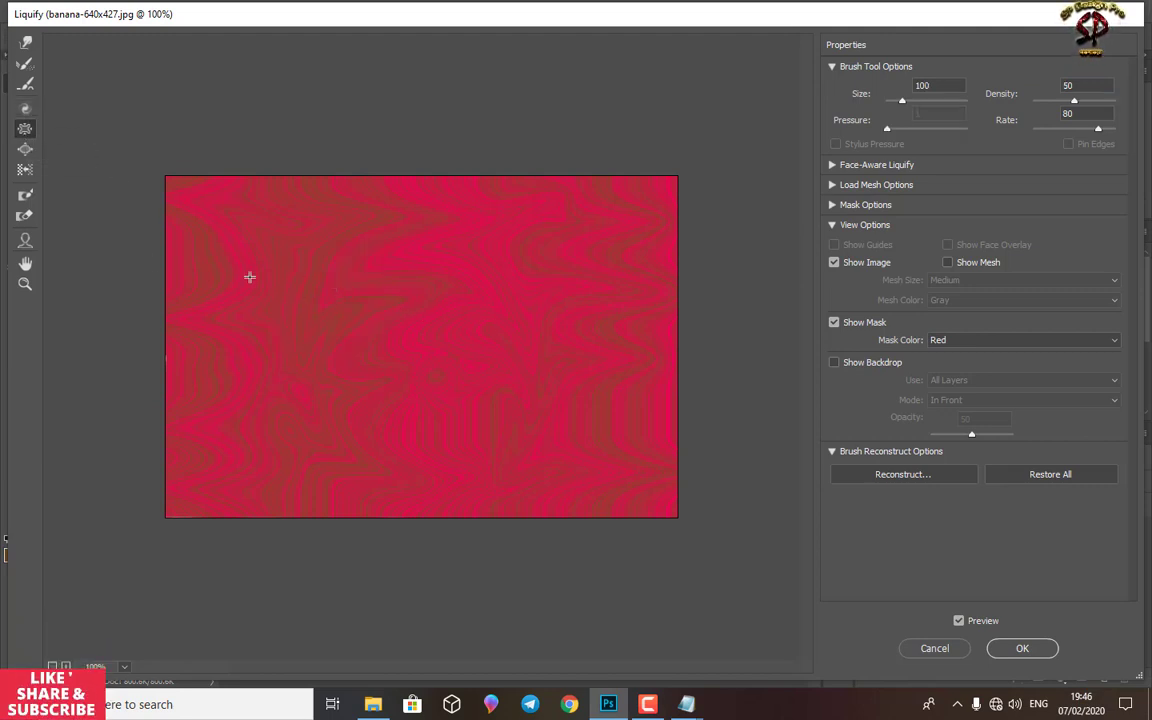
click(25, 148)
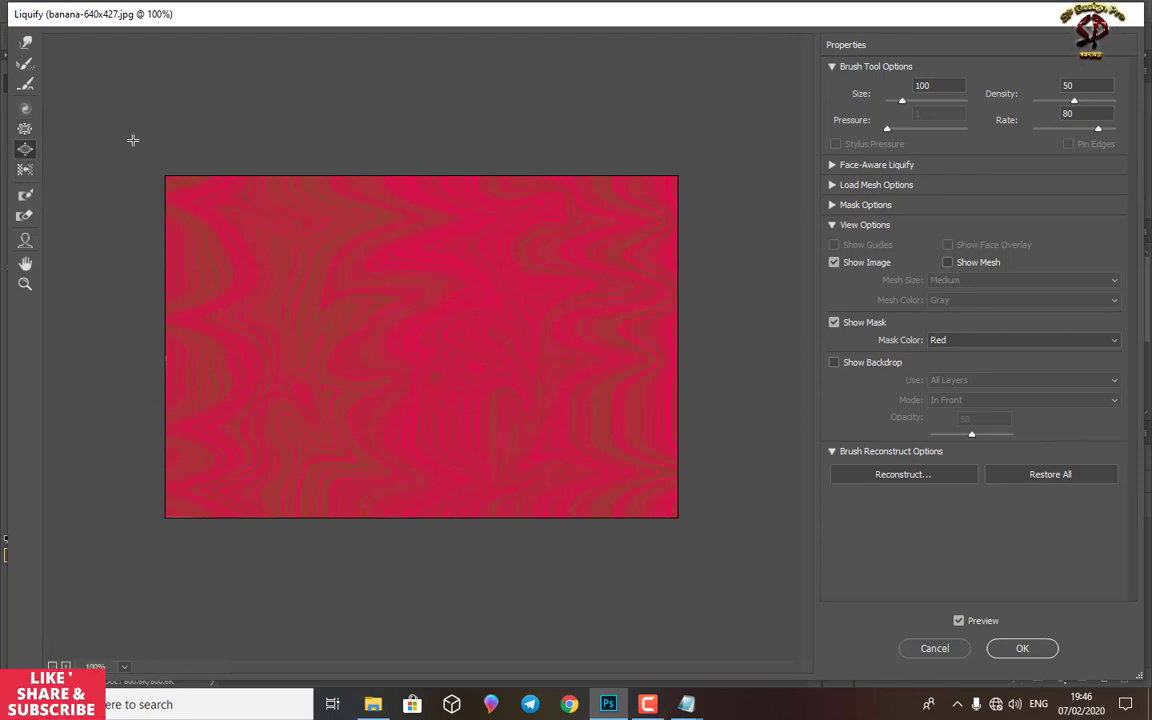
Push the pattern into more irregular waves across the image with the Forward Warp tool and apply the Liquify filter.
click(27, 45)
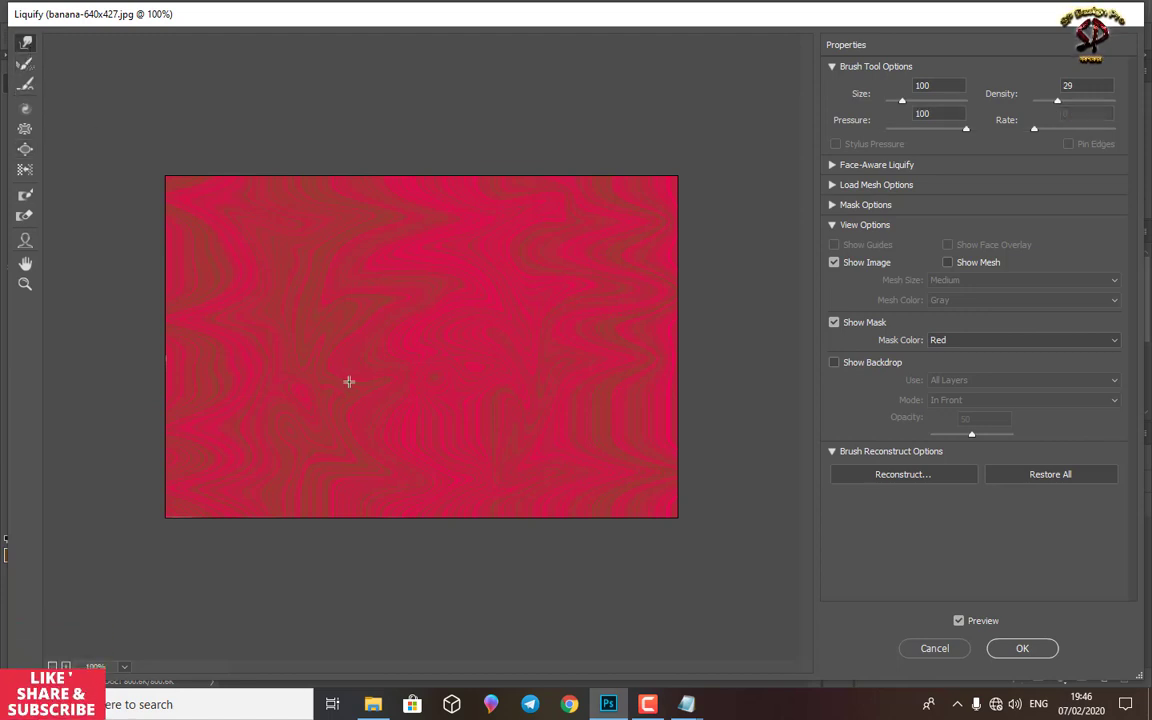
drag(505, 447, 561, 519)
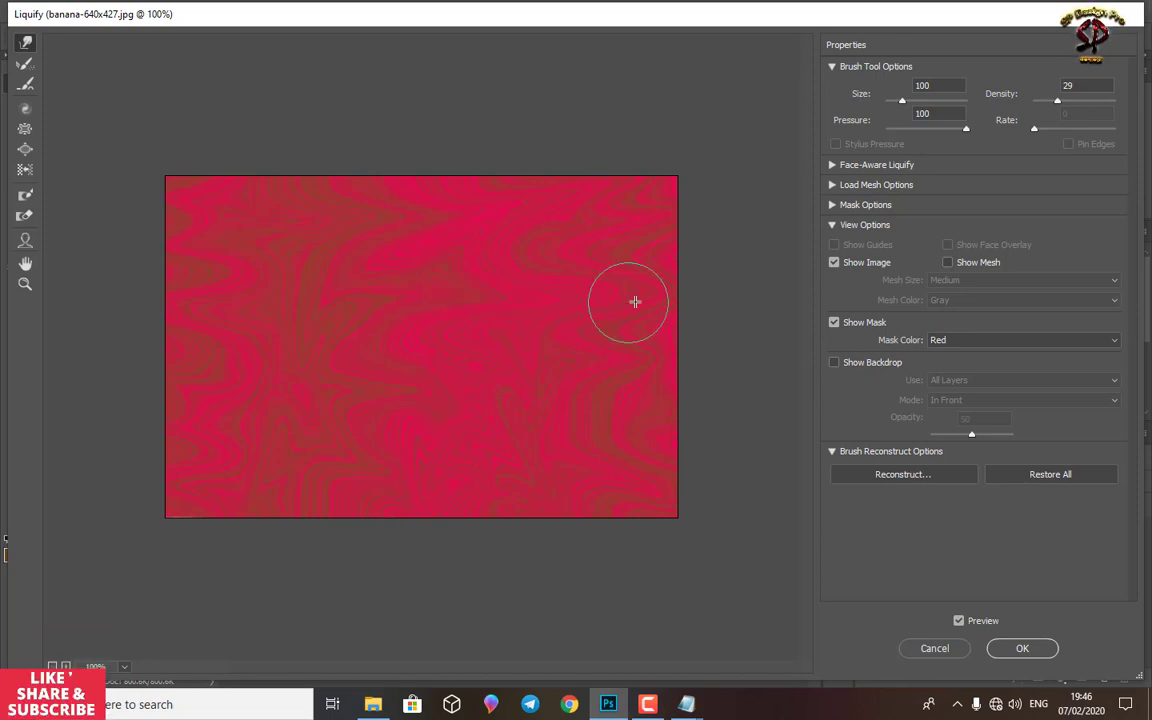
click(1022, 648)
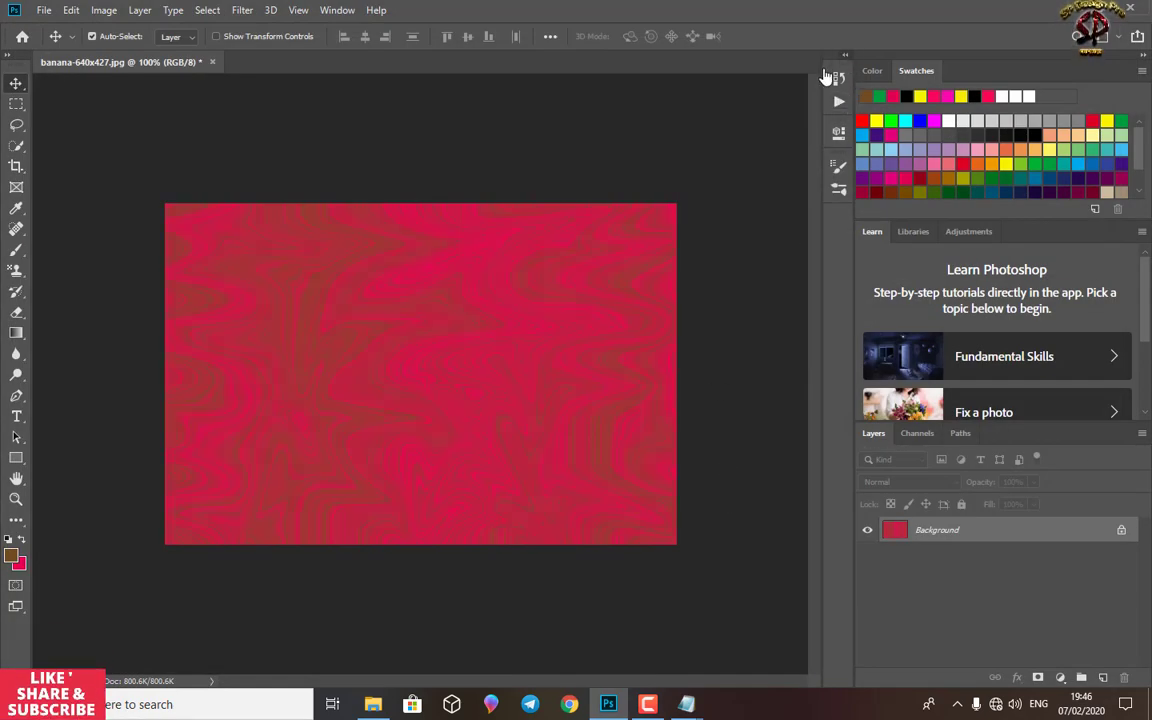
Stop recording the action that ends with the Liquify step.
click(836, 78)
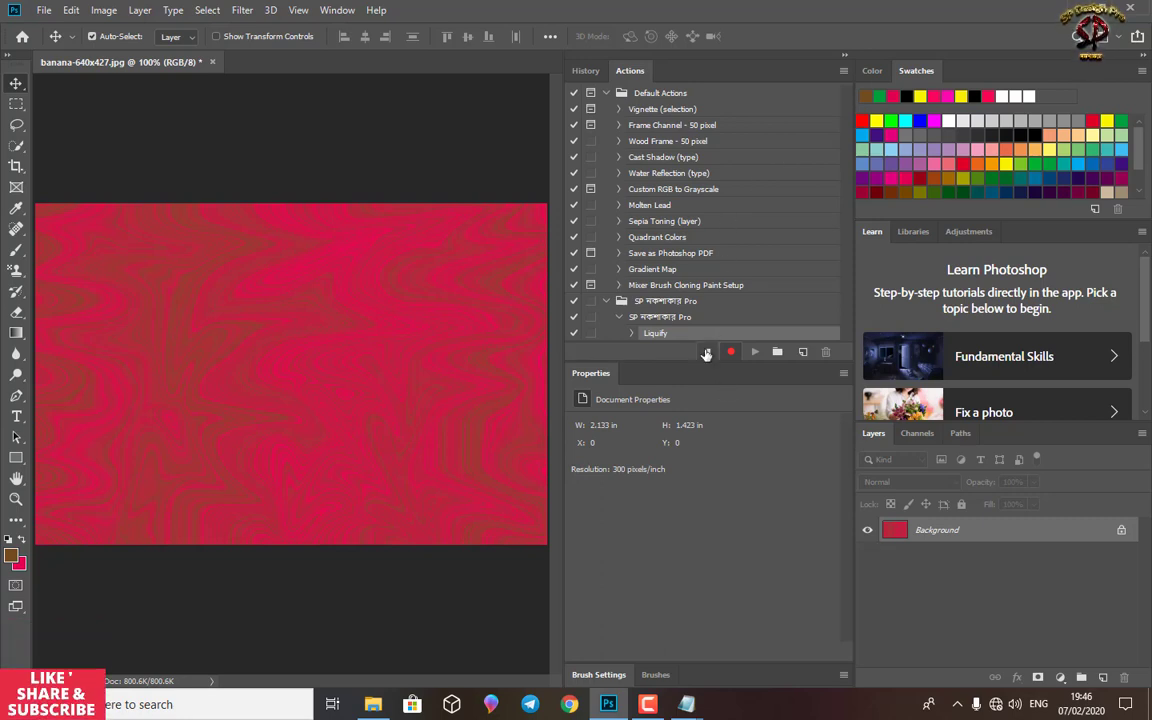
click(843, 58)
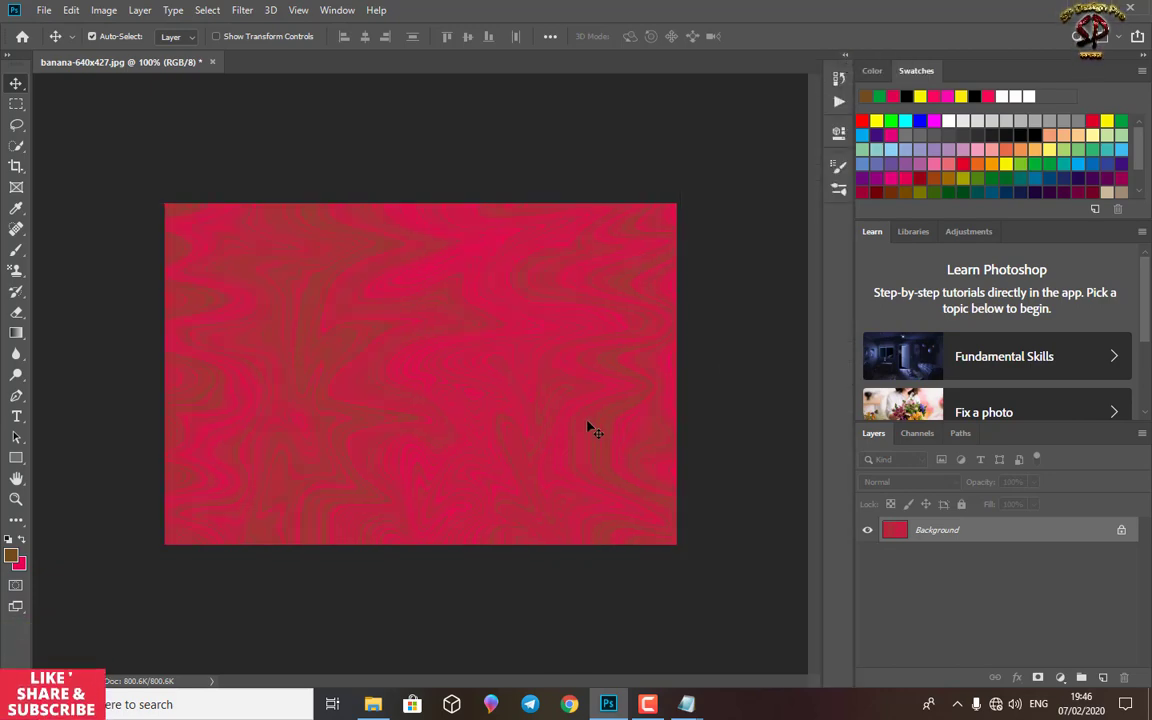
click(648, 704)
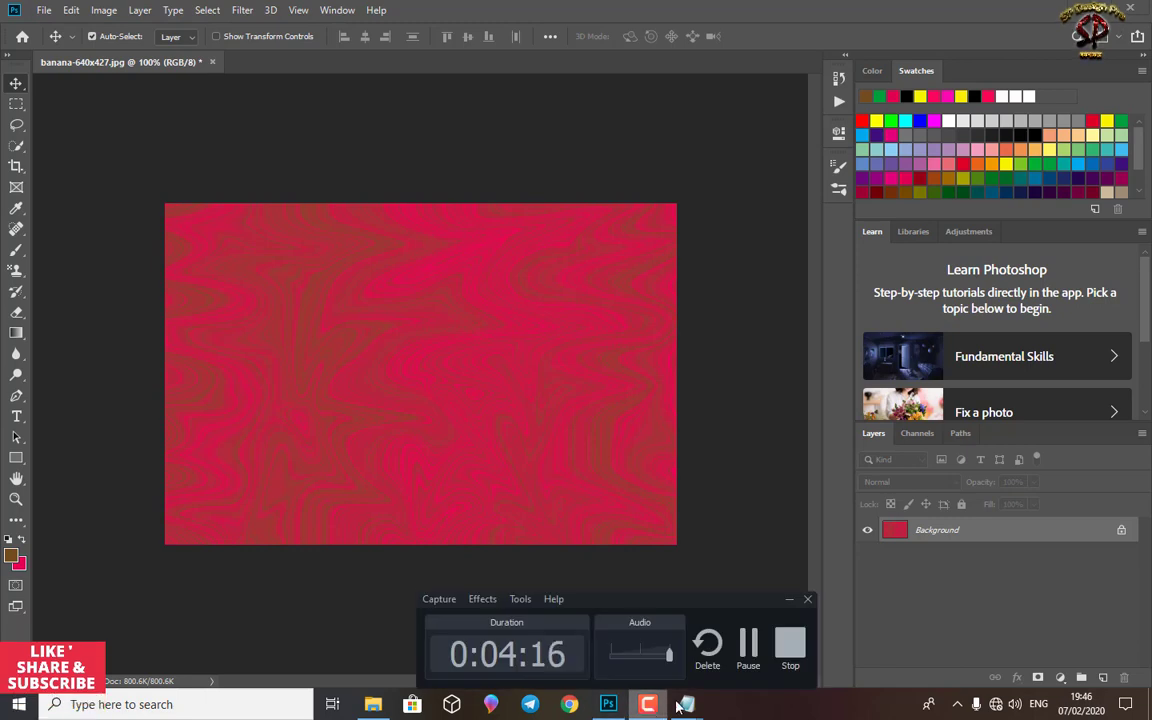
click(746, 648)
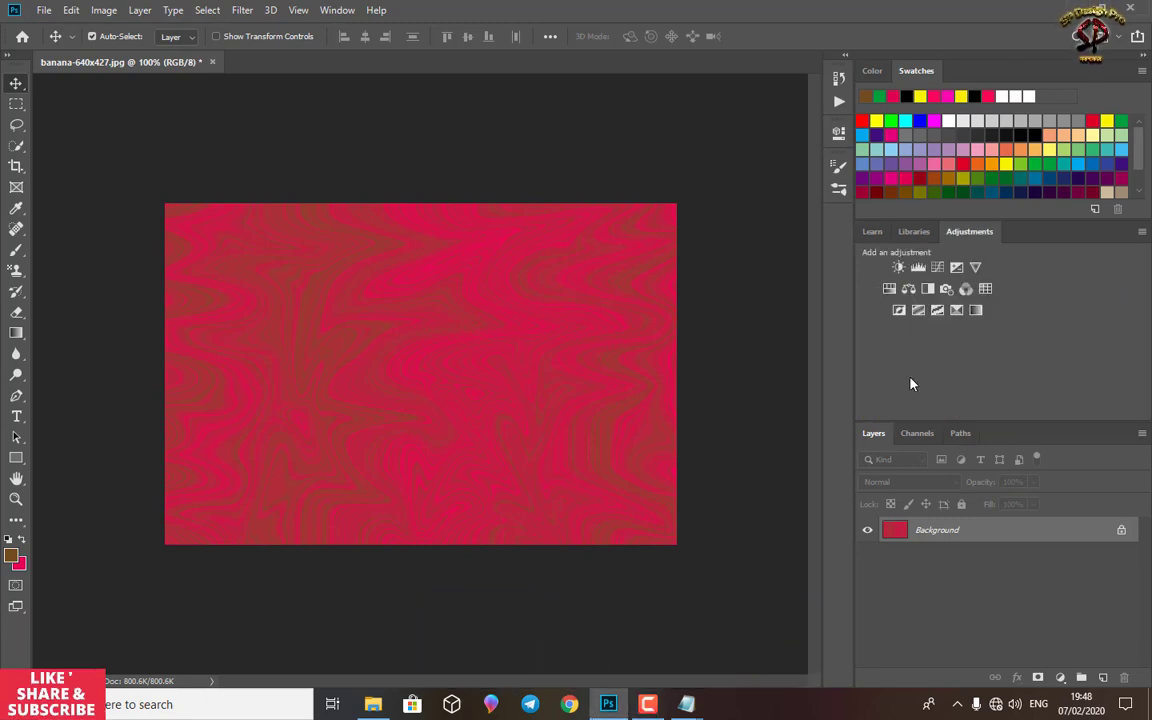
Add a Hue/Saturation adjustment layer above the background with hue -35, saturation +28 and lightness -12.
click(888, 290)
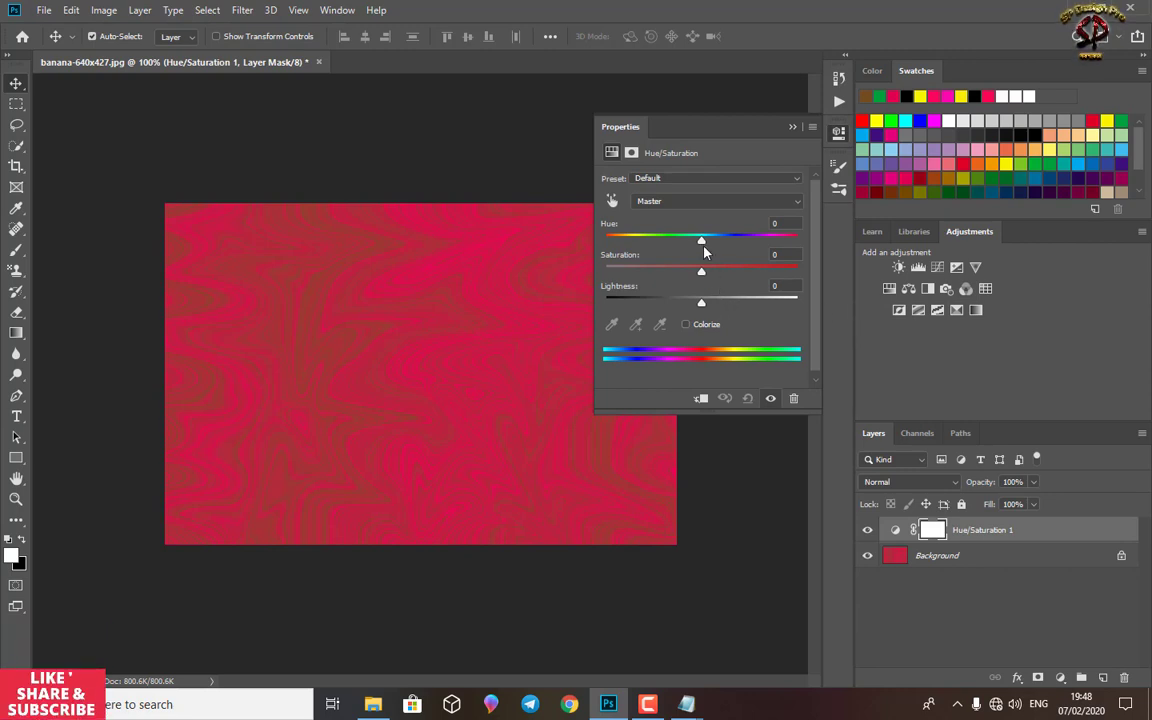
drag(677, 243, 667, 240)
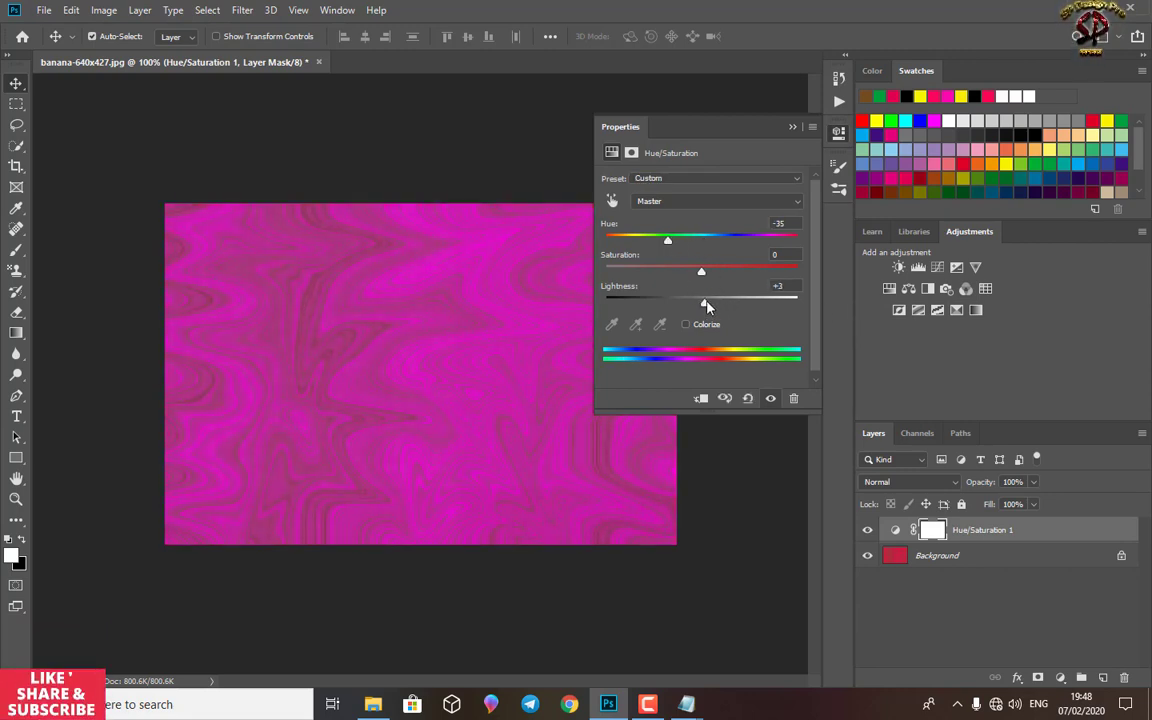
drag(706, 306, 730, 279)
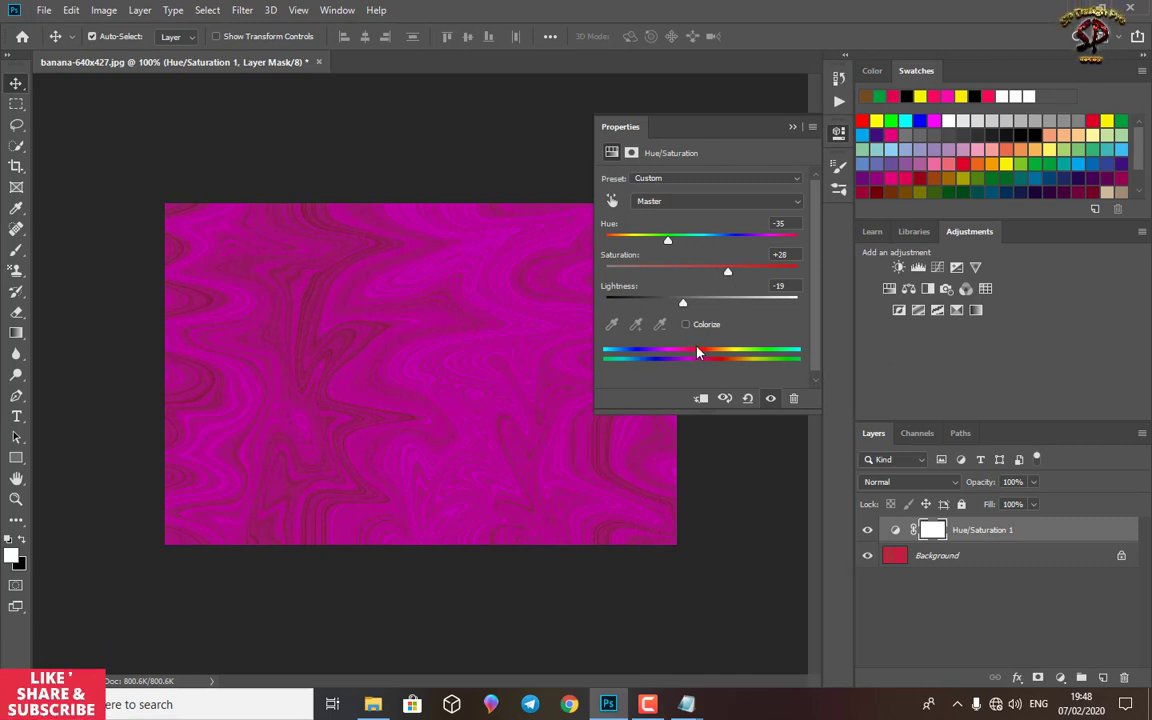
drag(682, 303, 691, 310)
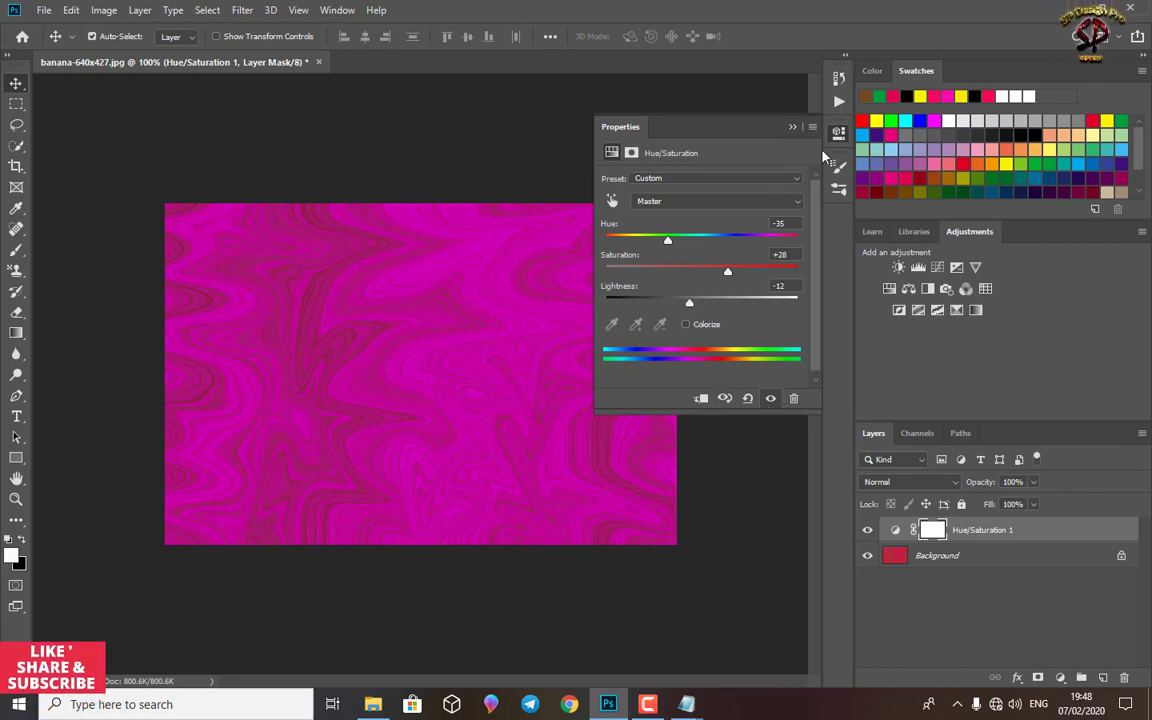
click(792, 126)
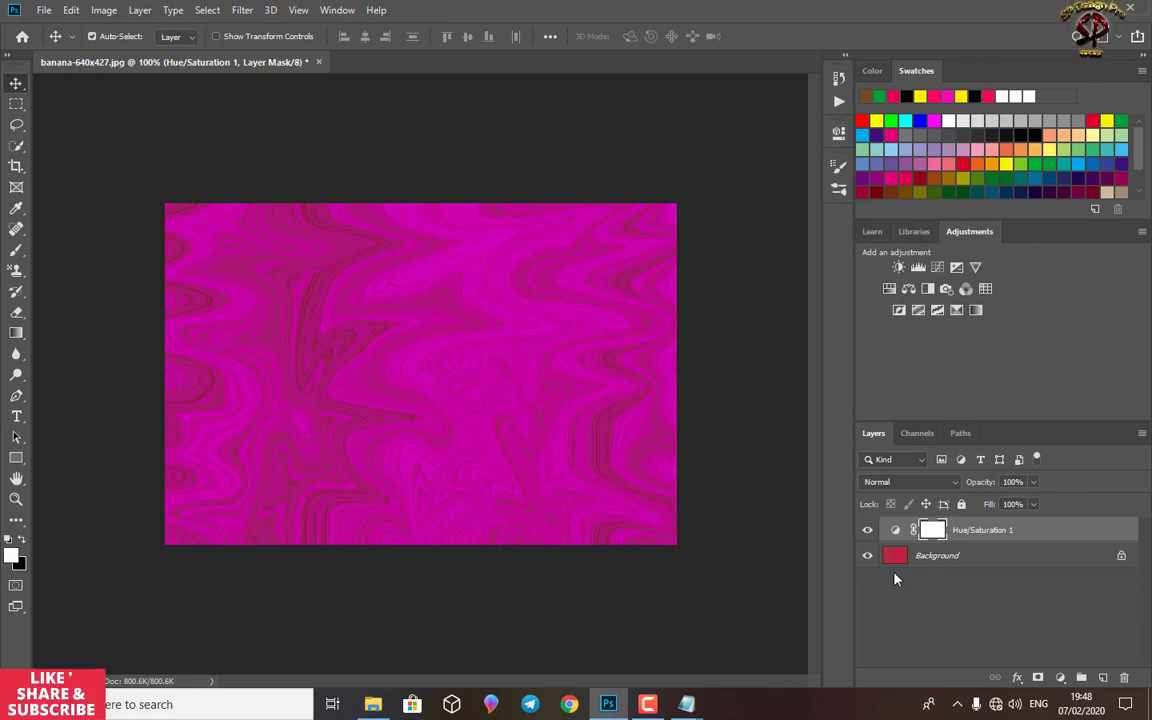
click(645, 707)
click(746, 663)
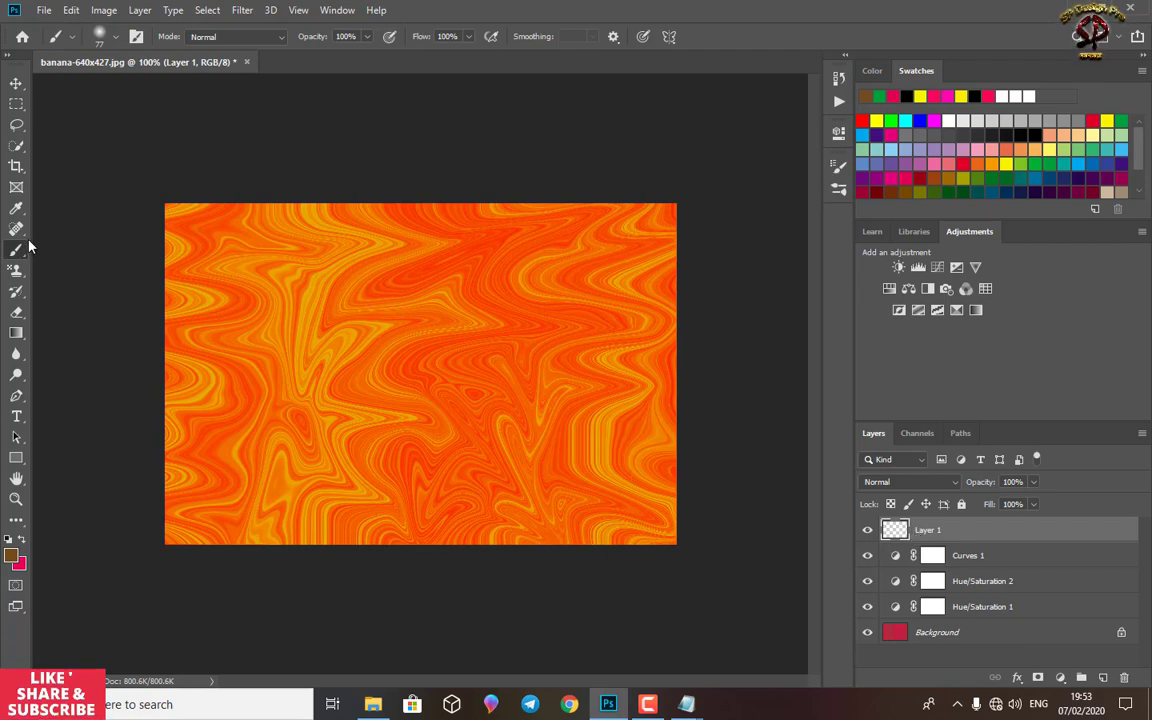
Paint a wavy vertical cyan stroke near each side edge of the image on Layer 1 with a 50 px soft brush.
right_click(380, 344)
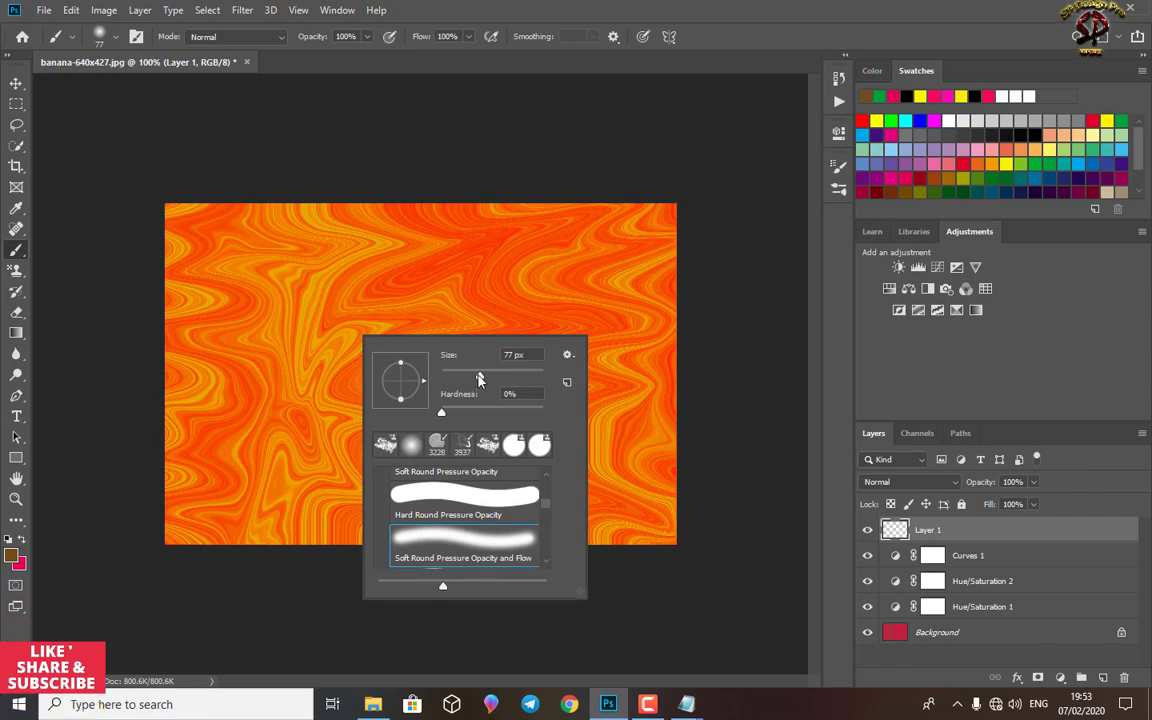
drag(480, 377, 474, 379)
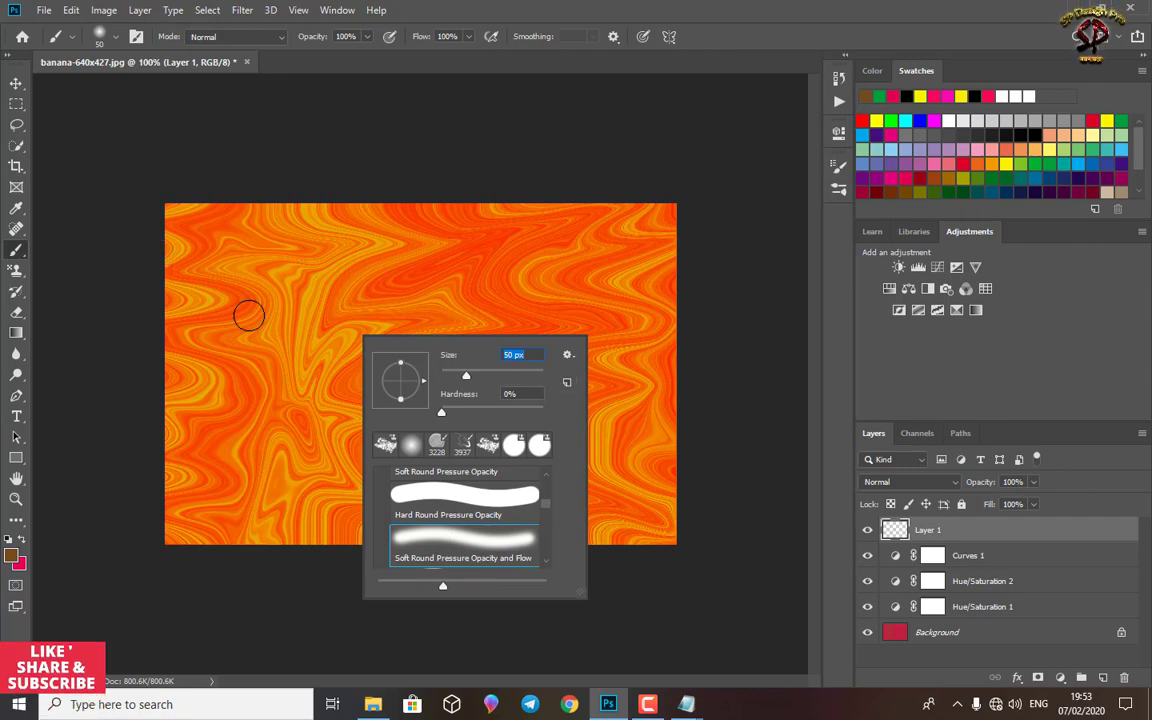
click(921, 96)
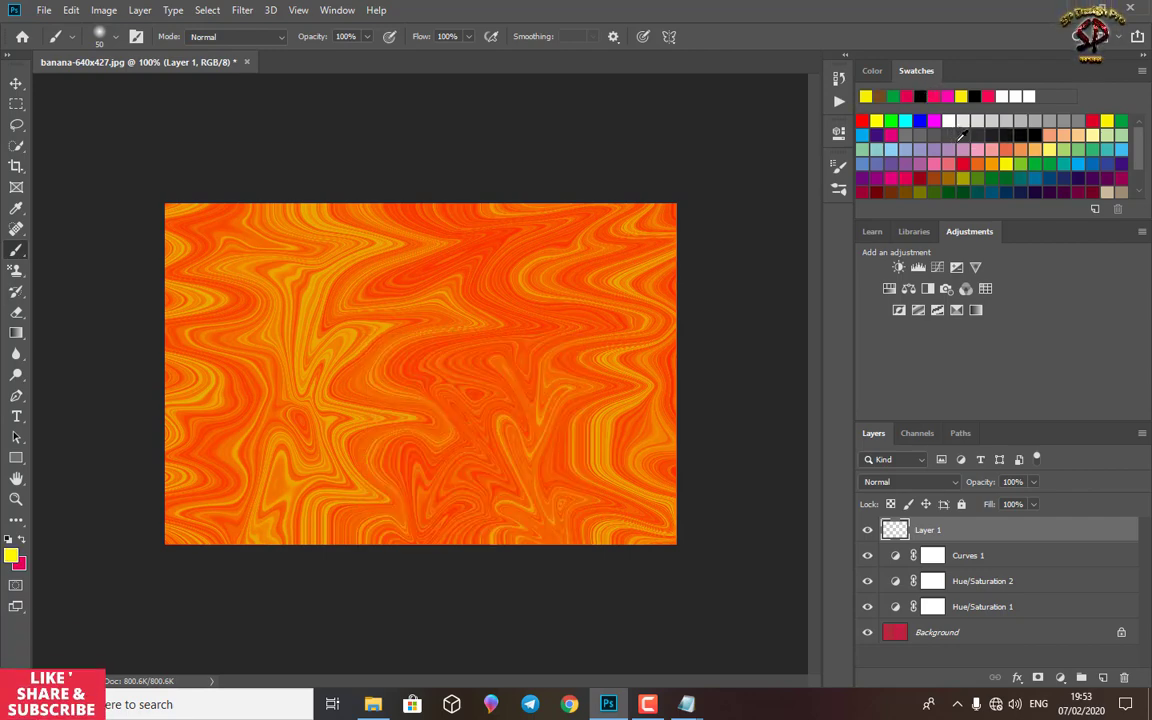
click(890, 133)
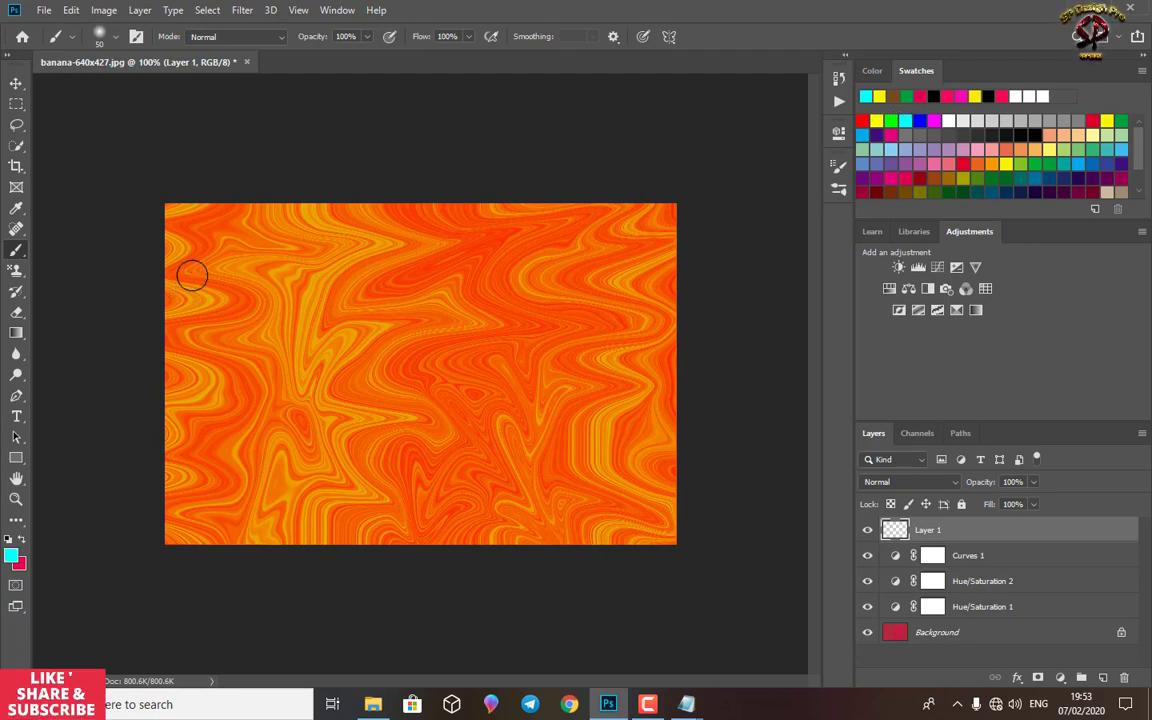
mouse_move(229, 206)
mouse_down()
mouse_move(190, 274)
mouse_move(227, 301)
mouse_move(205, 326)
mouse_move(207, 346)
mouse_move(239, 382)
mouse_move(206, 501)
mouse_move(186, 513)
mouse_move(214, 544)
mouse_up()
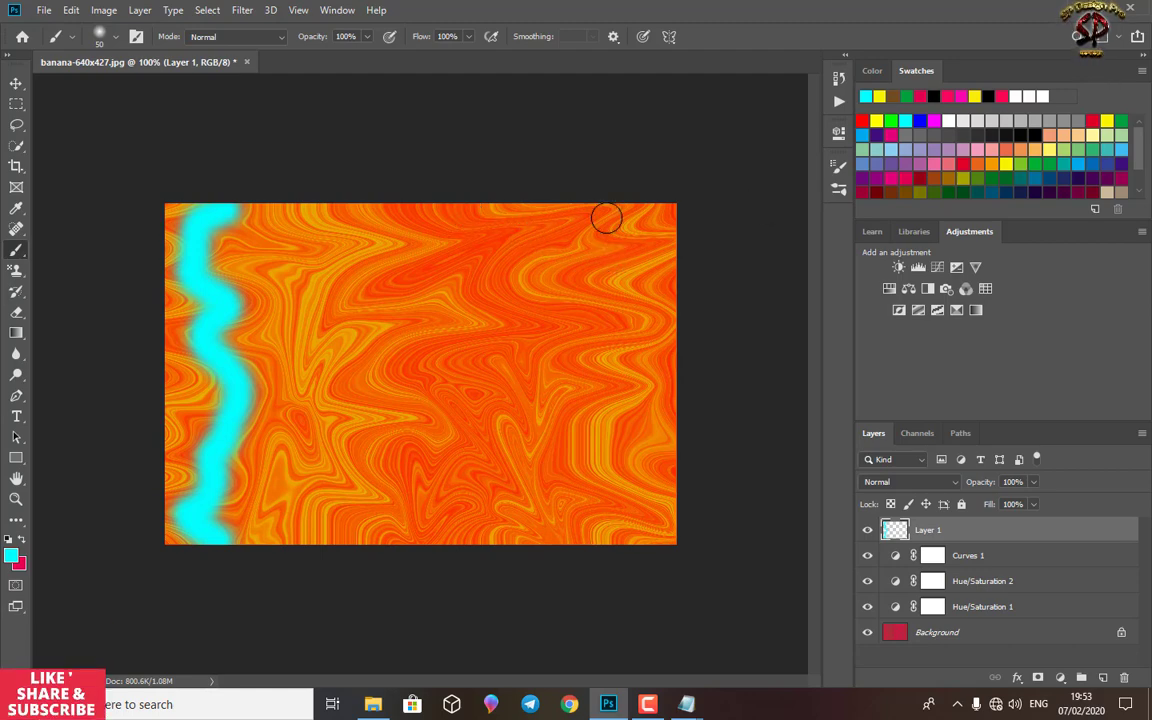
mouse_move(633, 222)
mouse_down()
mouse_move(673, 236)
mouse_move(647, 260)
mouse_move(641, 318)
mouse_move(659, 331)
mouse_move(624, 352)
mouse_move(625, 390)
mouse_move(601, 438)
mouse_move(659, 514)
mouse_move(608, 544)
mouse_up()
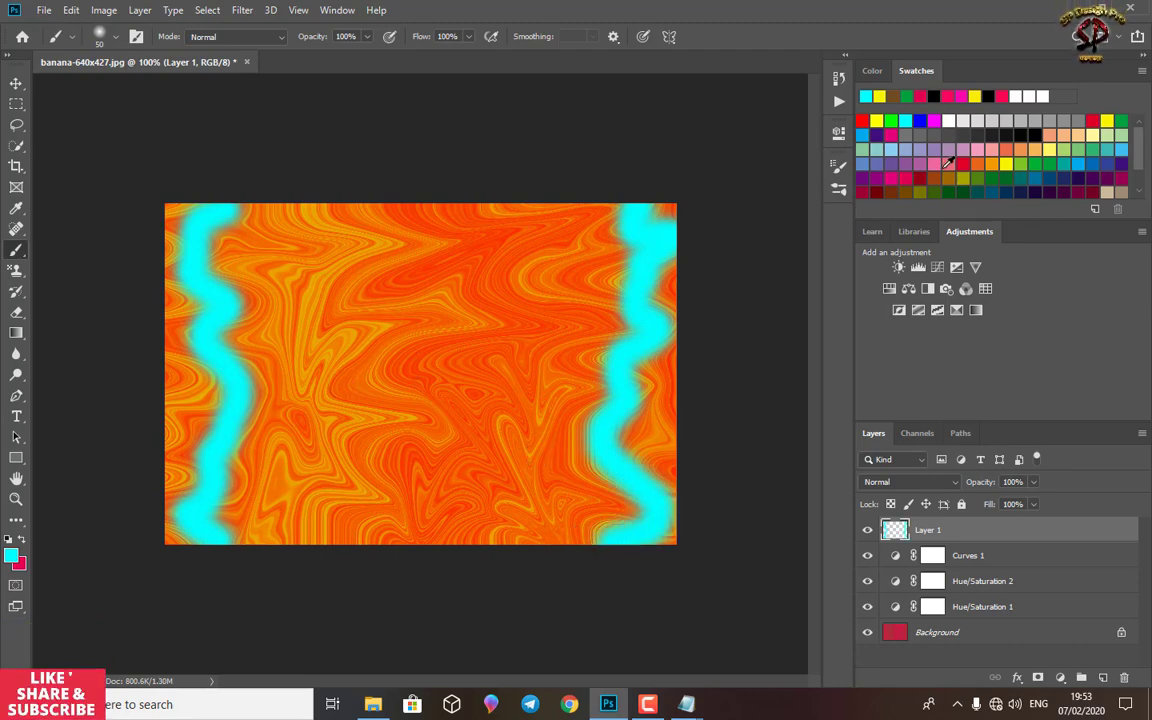
Paint a wavy vertical red stroke from top to bottom, left of the image's centre.
click(1058, 143)
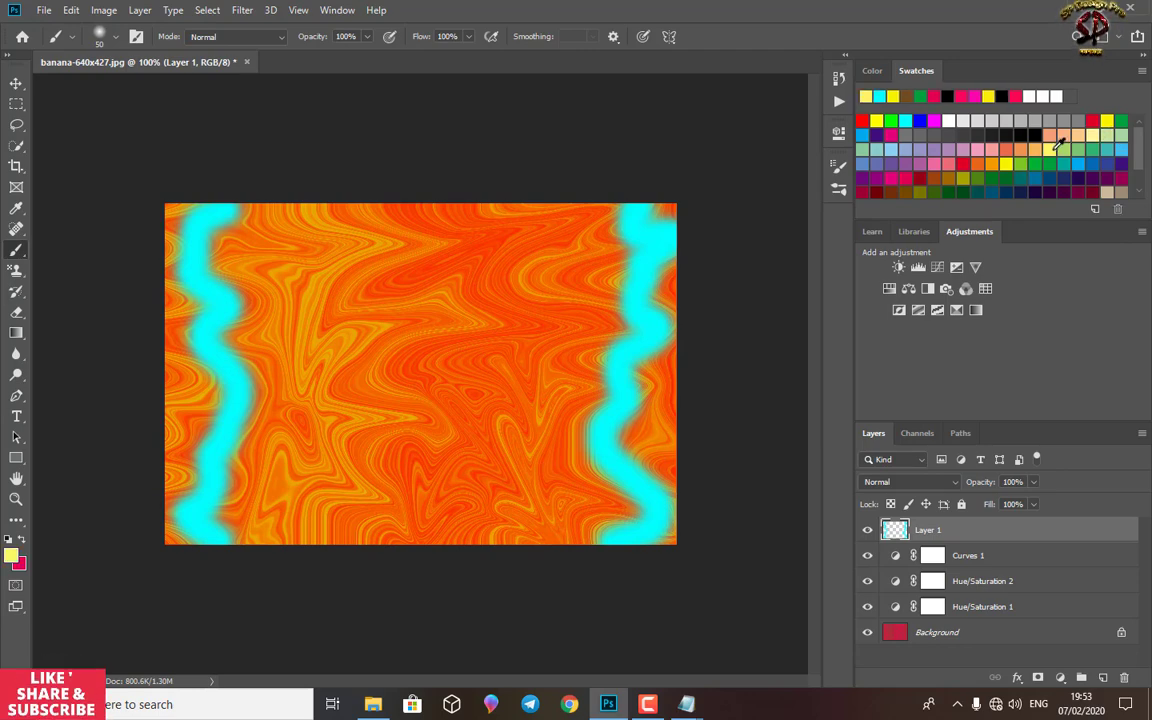
click(1110, 120)
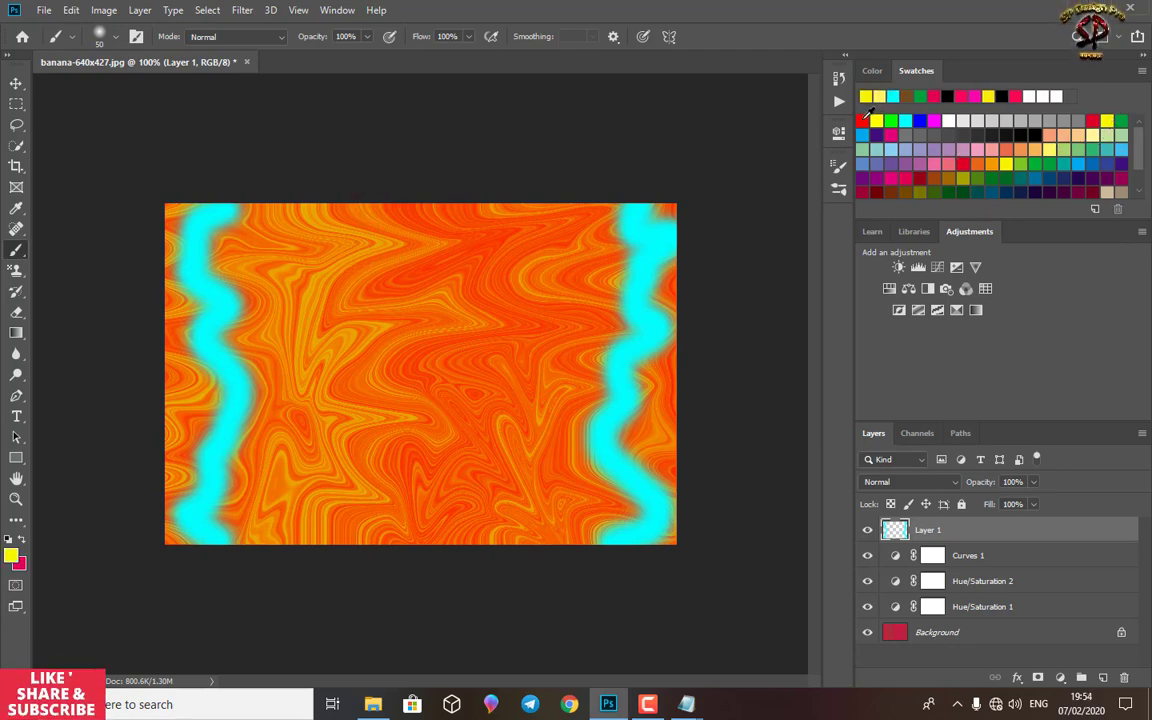
click(864, 119)
mouse_move(355, 213)
mouse_down()
mouse_move(406, 242)
mouse_move(366, 275)
mouse_move(349, 313)
mouse_move(382, 334)
mouse_move(364, 382)
mouse_move(367, 538)
mouse_up()
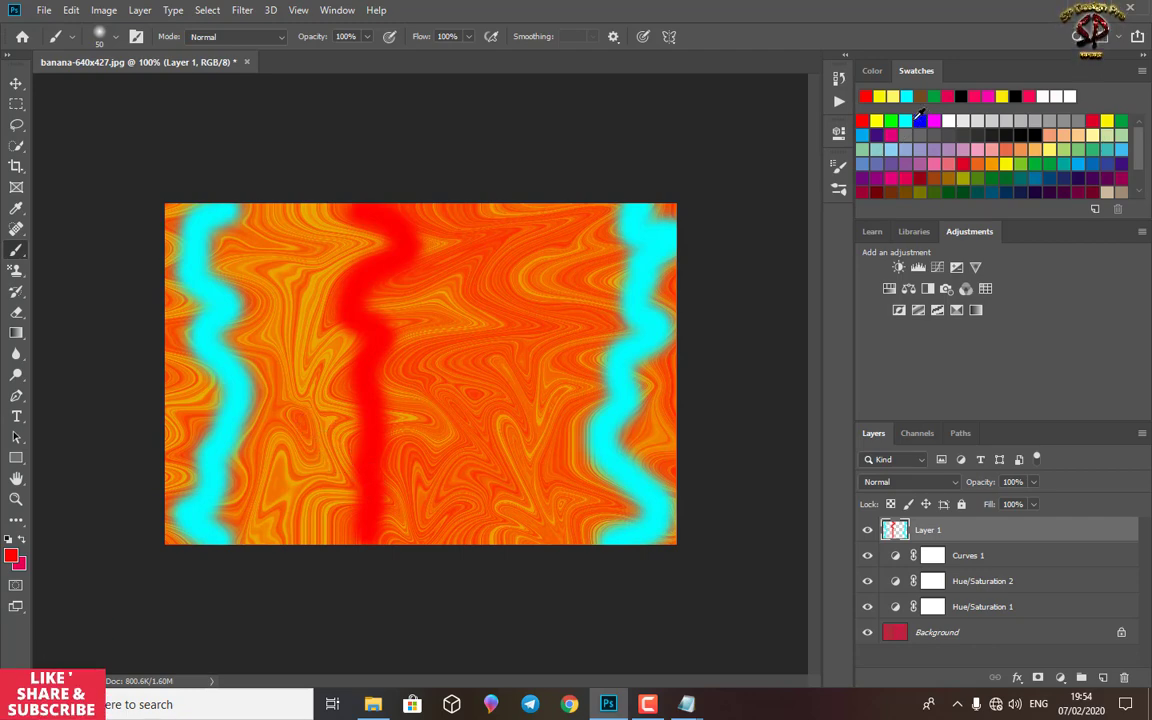
Paint a filled cyan spot between the left cyan stroke and the red stroke, in the lower half of the image.
click(906, 120)
click(303, 405)
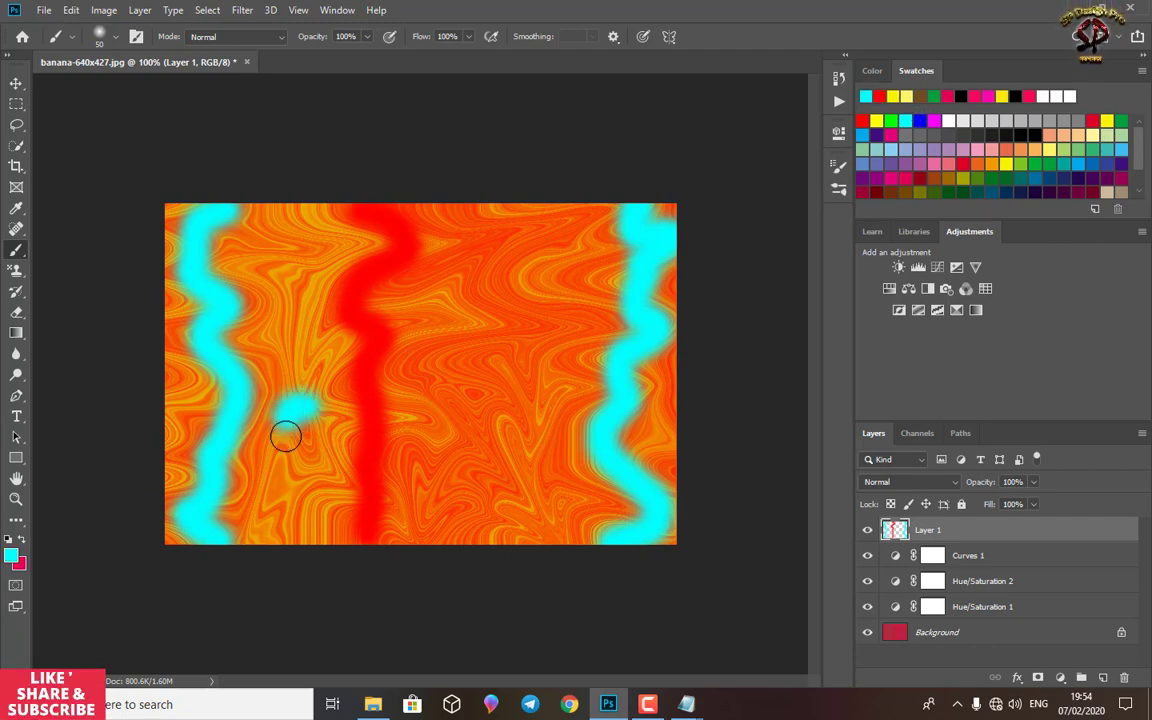
drag(285, 435, 316, 426)
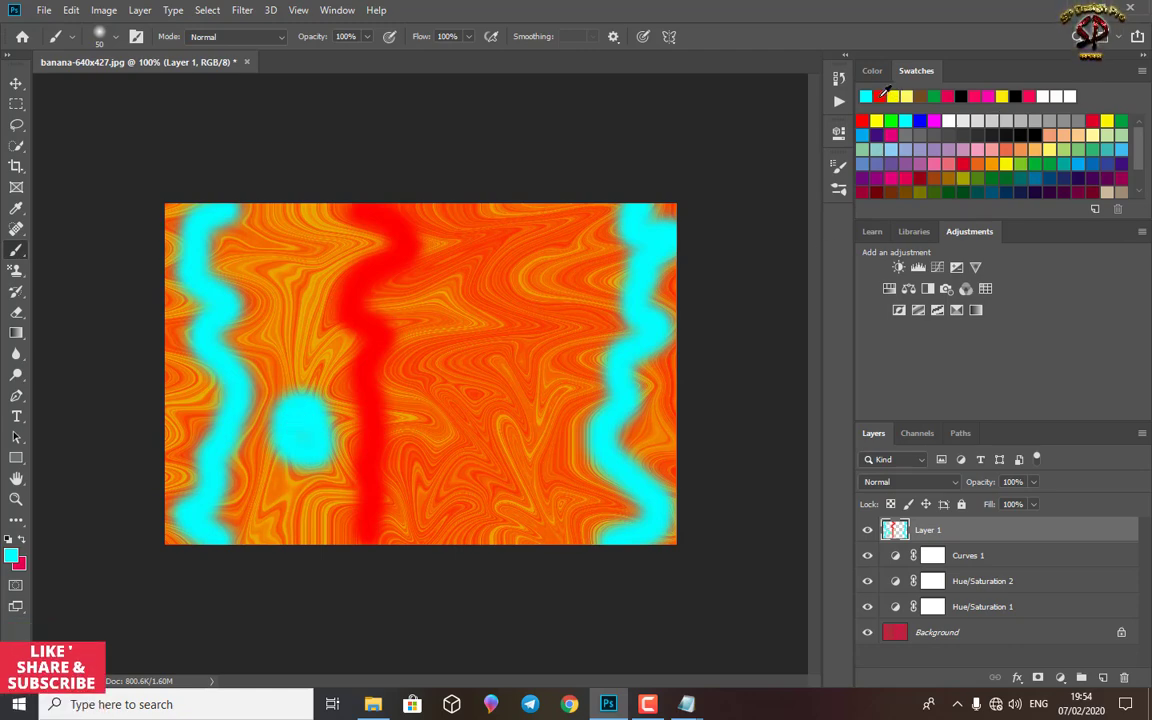
Paint red along the inner side of the left cyan stroke and fill the area beneath the cyan spot.
click(879, 95)
drag(258, 216, 249, 329)
click(225, 245)
mouse_move(225, 245)
mouse_down()
mouse_move(245, 358)
mouse_move(259, 384)
mouse_move(244, 522)
mouse_move(259, 536)
mouse_move(272, 529)
mouse_move(275, 478)
mouse_move(285, 513)
mouse_move(326, 540)
mouse_move(339, 532)
mouse_move(342, 487)
mouse_move(296, 490)
mouse_move(353, 475)
mouse_move(359, 449)
mouse_move(334, 478)
mouse_move(286, 492)
mouse_move(326, 509)
mouse_move(265, 530)
mouse_up()
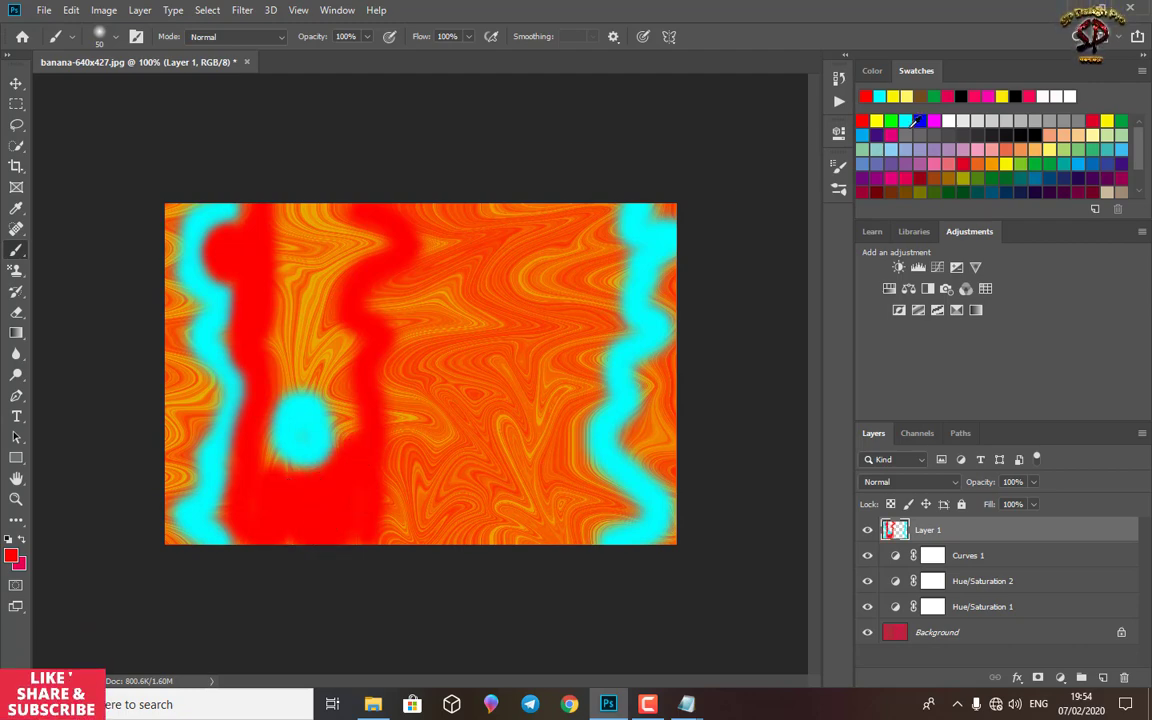
Paint the area above the cyan spot and the strip along the image's left edge bright green.
click(891, 119)
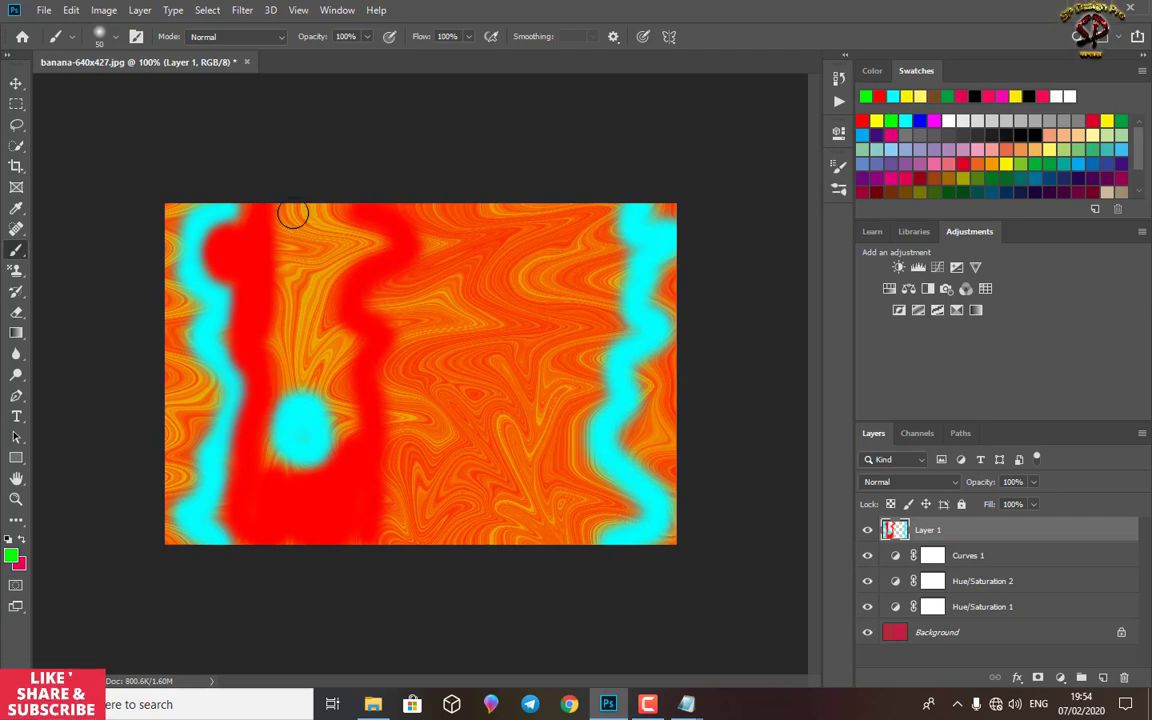
mouse_move(349, 254)
mouse_down()
mouse_move(293, 278)
mouse_move(289, 312)
mouse_move(288, 336)
mouse_move(327, 337)
mouse_move(342, 418)
mouse_up()
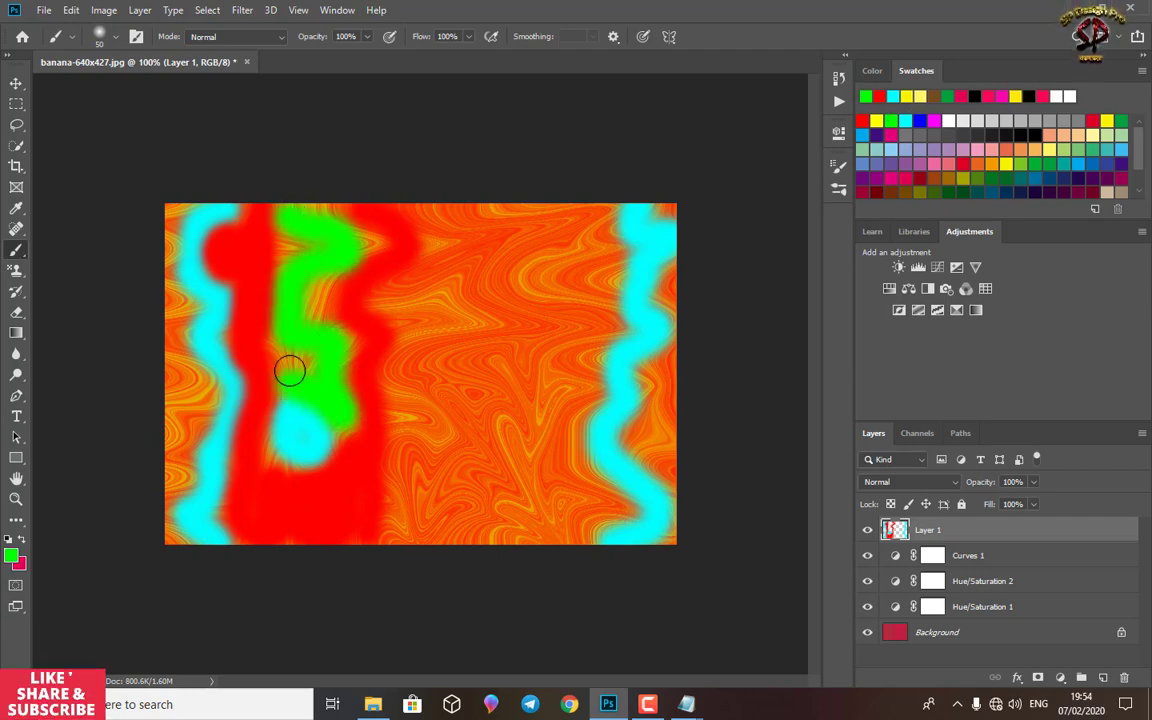
mouse_move(289, 371)
mouse_down()
mouse_move(284, 218)
mouse_move(322, 214)
mouse_move(369, 232)
mouse_move(367, 248)
mouse_move(310, 267)
mouse_up()
mouse_move(322, 319)
mouse_down()
mouse_move(337, 326)
mouse_move(306, 369)
mouse_up()
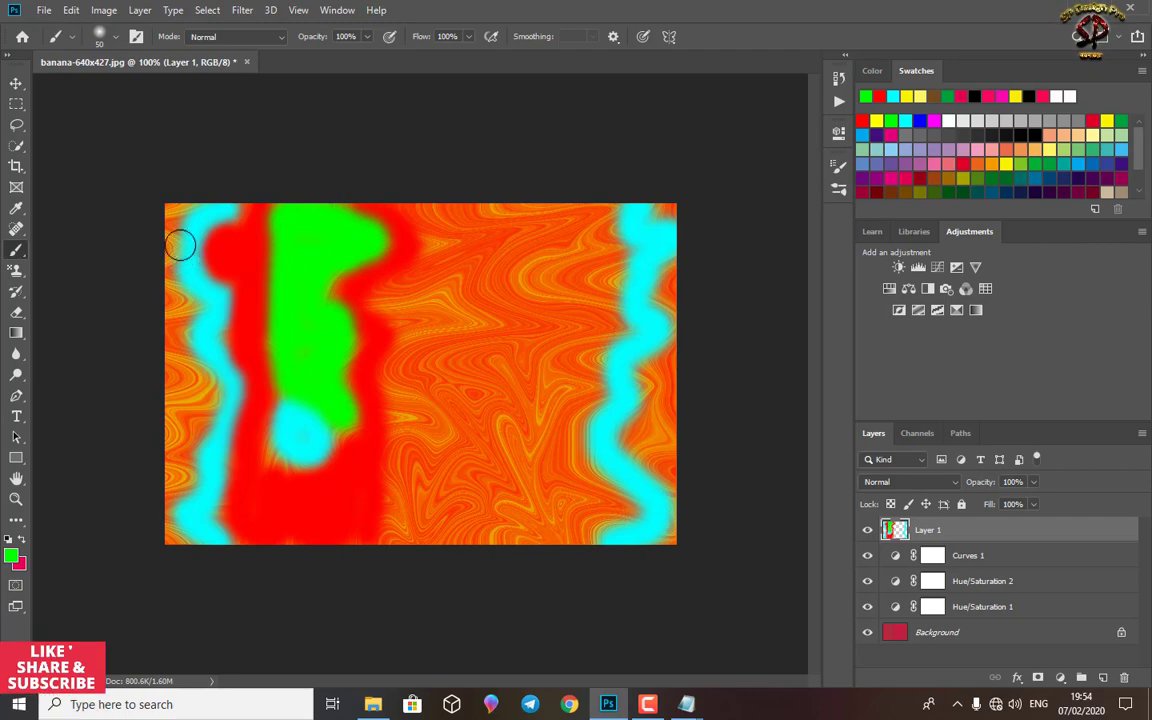
drag(162, 221, 161, 194)
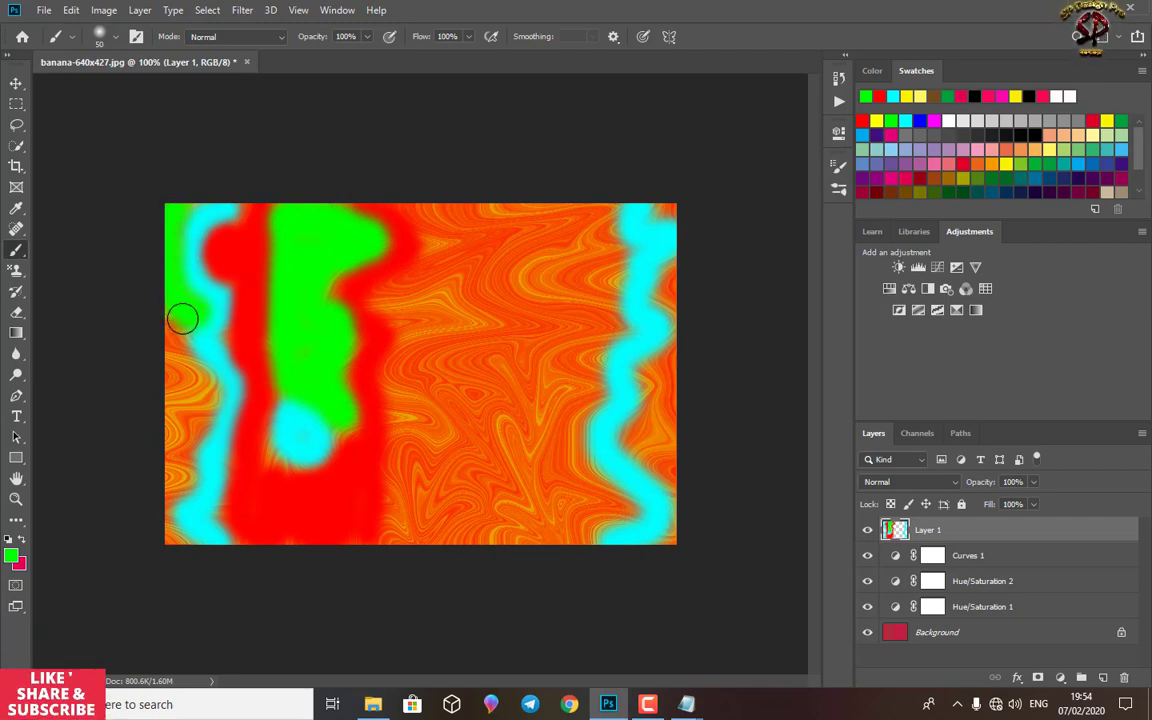
mouse_move(182, 318)
mouse_down()
mouse_move(195, 391)
mouse_move(180, 428)
mouse_move(181, 393)
mouse_move(167, 455)
mouse_move(204, 387)
mouse_move(180, 475)
mouse_up()
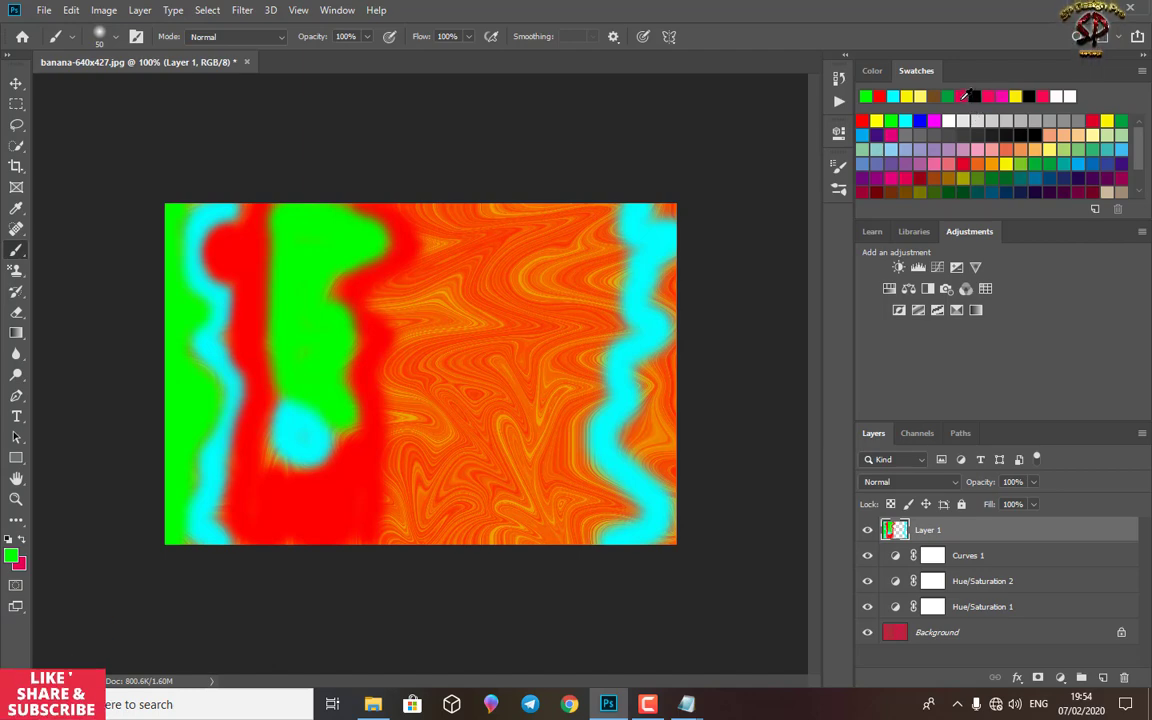
Paint two wavy vertical crimson strokes from top to bottom, one near the image's centre and one beside the right cyan stroke.
mouse_move(434, 216)
mouse_down()
mouse_move(452, 258)
mouse_move(419, 322)
mouse_move(426, 427)
mouse_up()
drag(418, 524, 415, 546)
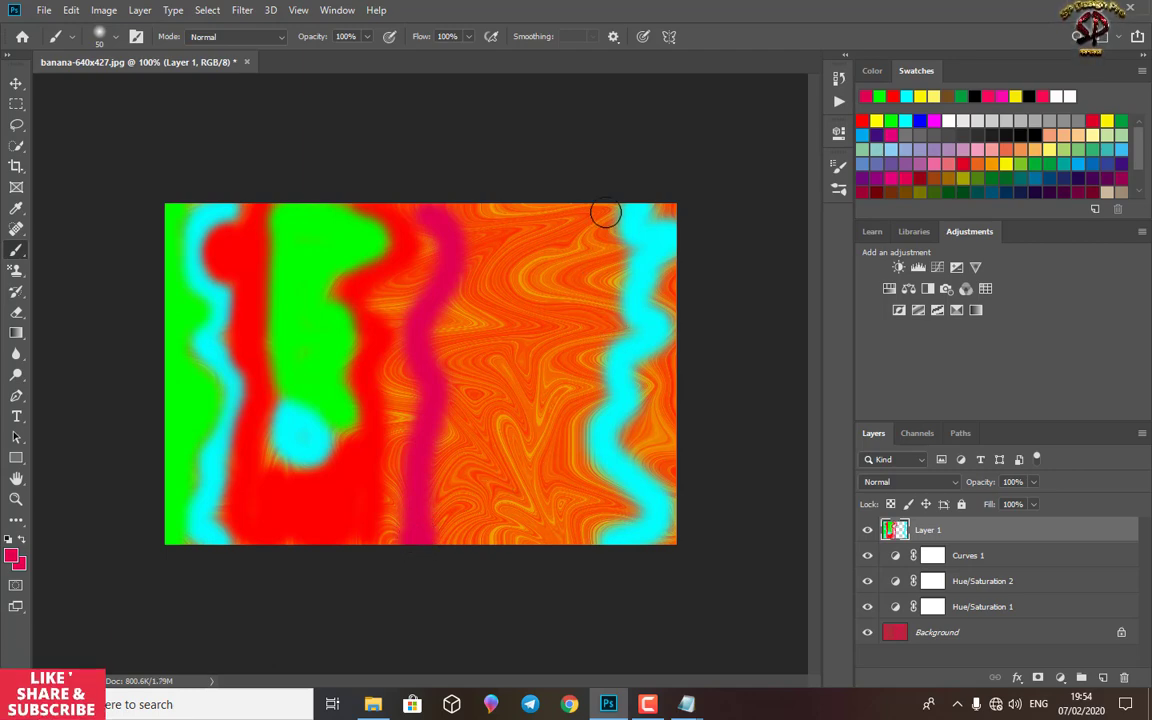
mouse_move(605, 212)
mouse_down()
mouse_move(535, 271)
mouse_move(531, 296)
mouse_move(563, 326)
mouse_move(522, 458)
mouse_move(554, 545)
mouse_up()
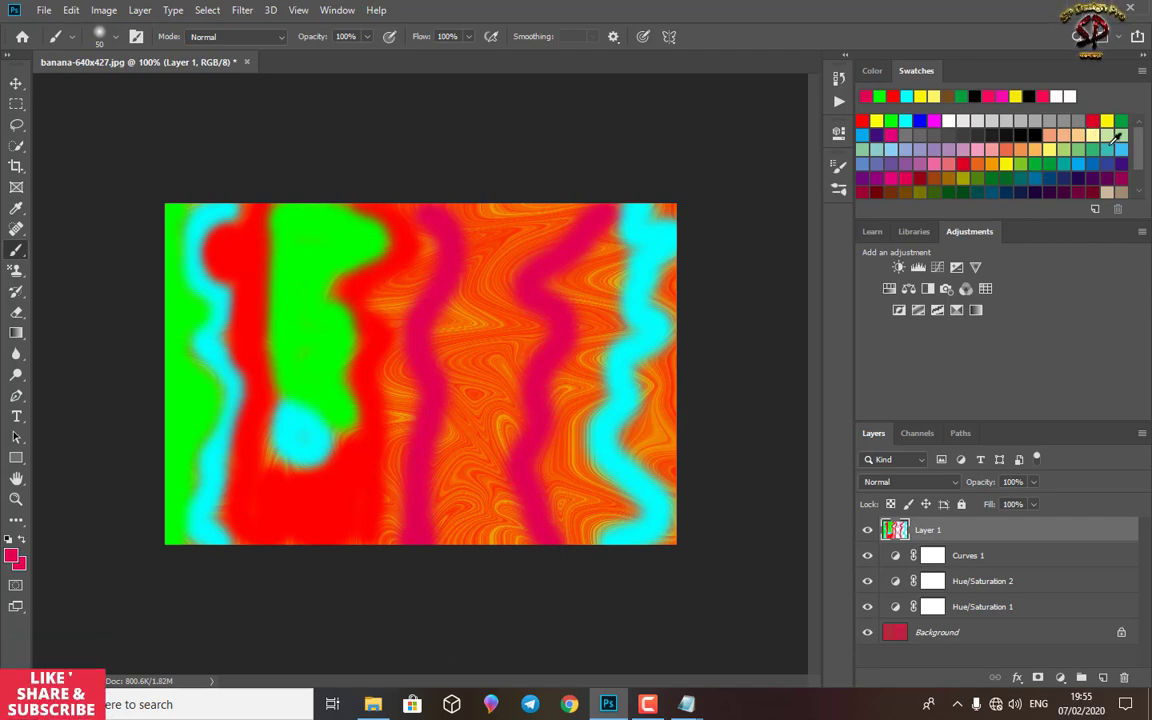
Paint two wavy light-blue strokes between the crimson strokes, crossing near the top and meeting at the bottom.
click(1123, 150)
mouse_move(463, 211)
mouse_down()
mouse_move(489, 231)
mouse_move(463, 337)
mouse_move(470, 545)
mouse_move(512, 303)
mouse_move(553, 211)
mouse_move(480, 280)
mouse_up()
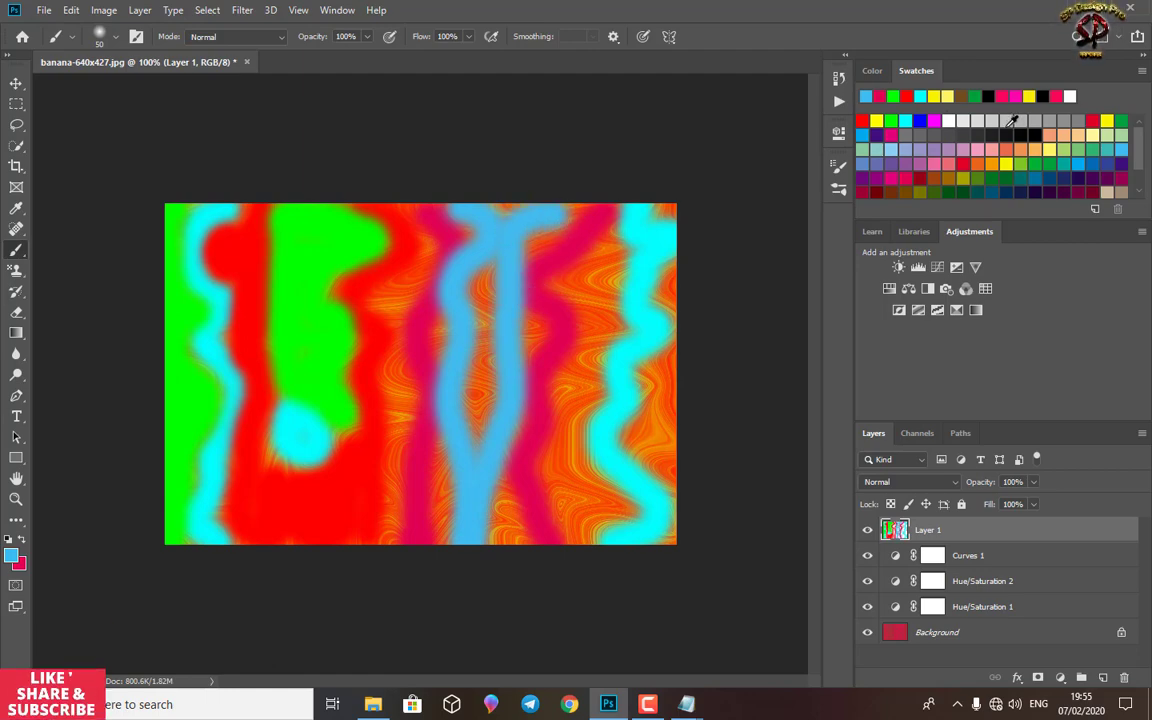
Fill the areas on both sides of the right cyan stroke with crimson, out to the image's right edge.
mouse_move(614, 291)
mouse_down()
mouse_move(616, 214)
mouse_move(573, 371)
mouse_move(617, 290)
mouse_move(596, 323)
mouse_move(565, 282)
mouse_move(561, 303)
mouse_move(621, 248)
mouse_move(565, 433)
mouse_move(591, 393)
mouse_move(578, 413)
mouse_move(574, 517)
mouse_move(588, 495)
mouse_move(602, 513)
mouse_move(554, 544)
mouse_move(500, 525)
mouse_up()
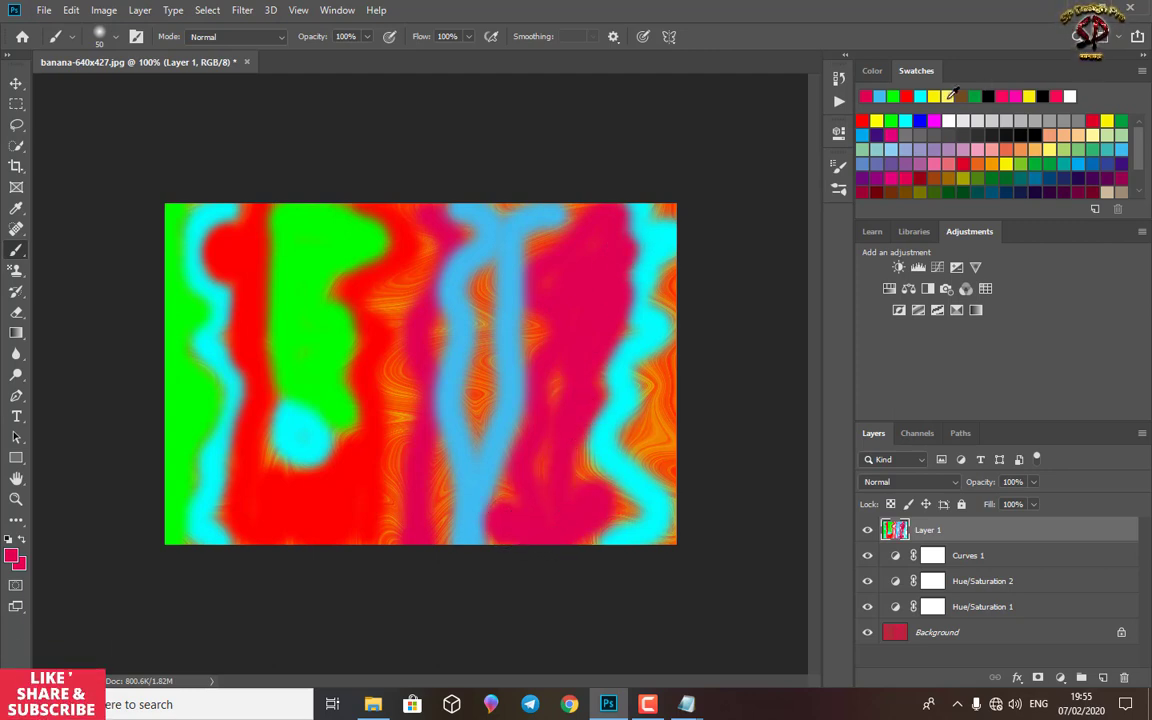
click(668, 288)
mouse_move(668, 297)
mouse_down()
mouse_move(654, 357)
mouse_move(672, 348)
mouse_move(650, 404)
mouse_move(661, 387)
mouse_move(668, 428)
mouse_move(643, 450)
mouse_move(666, 479)
mouse_move(642, 418)
mouse_move(704, 526)
mouse_move(678, 505)
mouse_move(671, 547)
mouse_move(623, 518)
mouse_move(583, 460)
mouse_move(549, 368)
mouse_move(540, 440)
mouse_up()
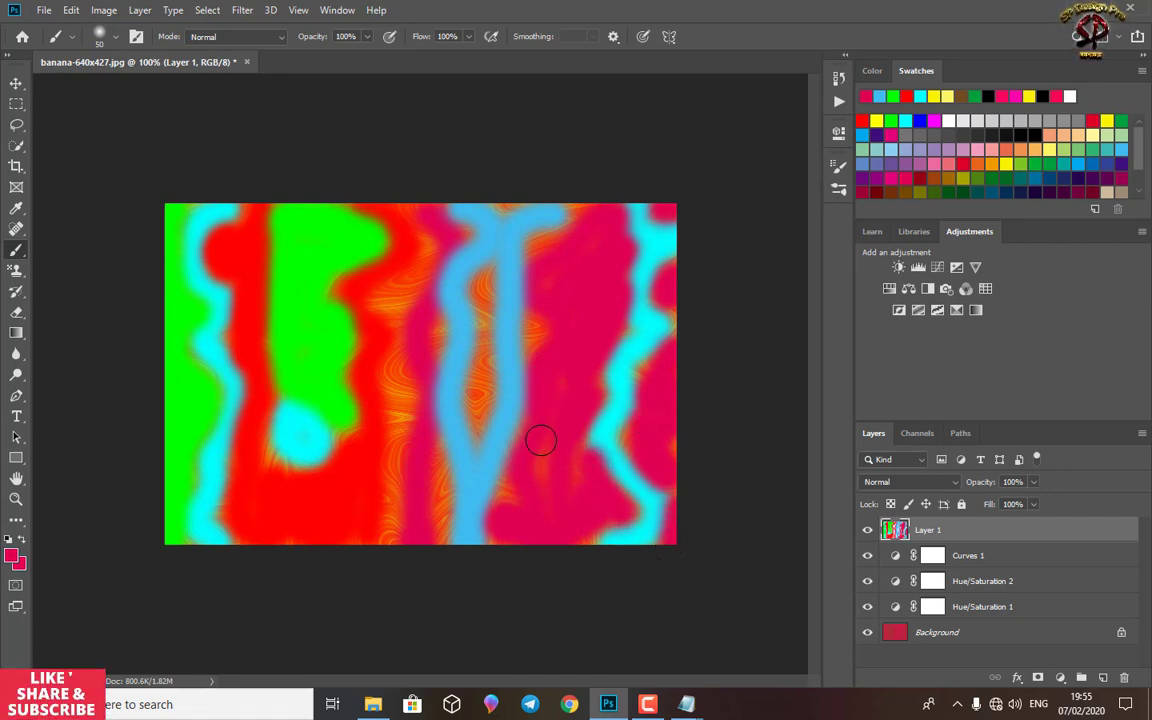
Fill the orange area between the red paint and the light-blue strokes and the gap inside the light-blue loop with crimson.
mouse_move(537, 360)
mouse_down()
mouse_move(541, 242)
mouse_move(583, 211)
mouse_move(429, 255)
mouse_move(441, 242)
mouse_move(431, 218)
mouse_move(410, 285)
mouse_move(368, 304)
mouse_move(403, 301)
mouse_move(401, 460)
mouse_move(387, 521)
mouse_up()
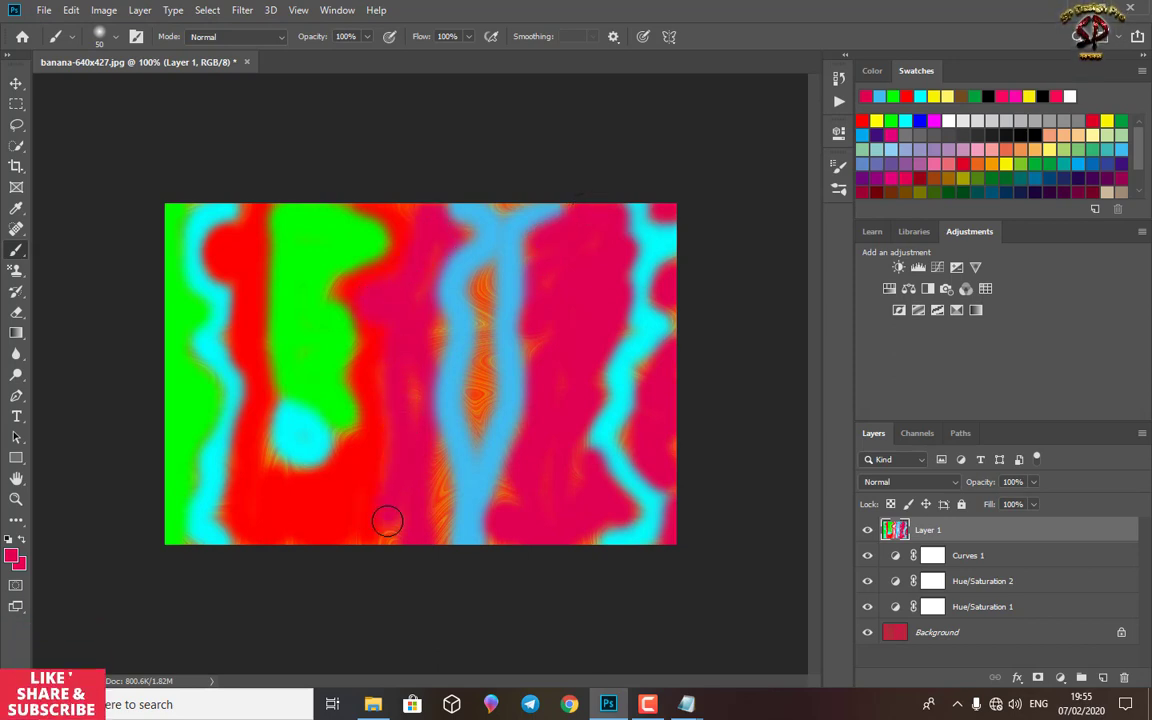
drag(437, 449, 452, 526)
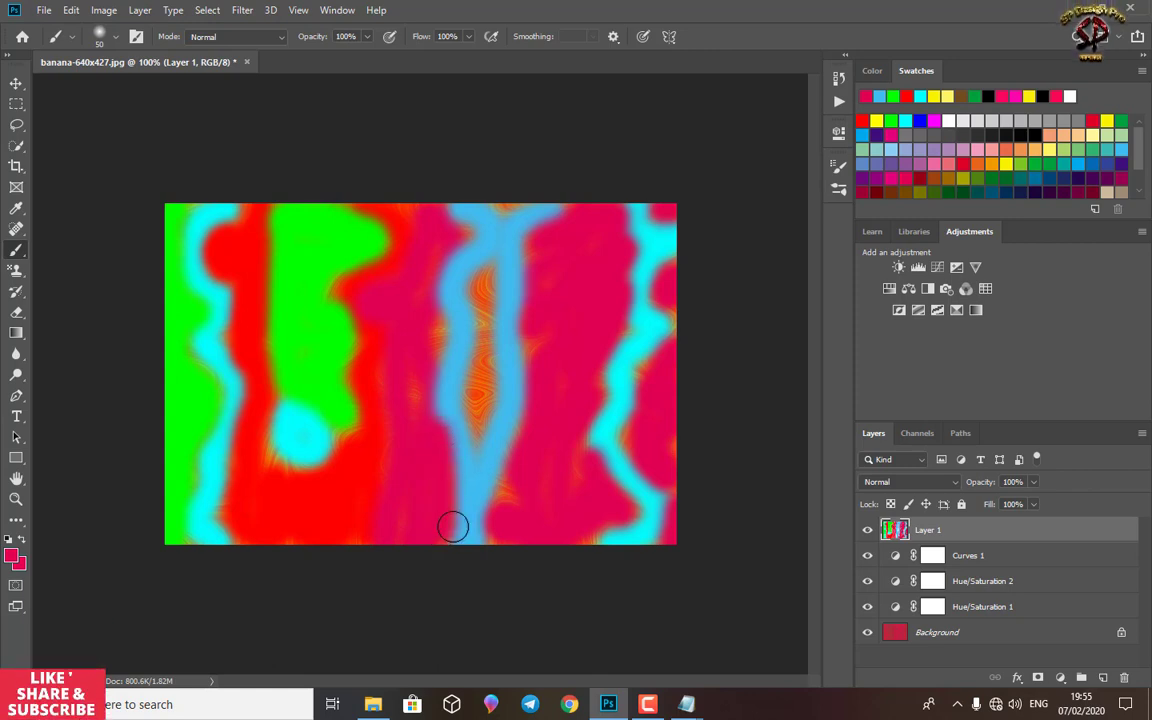
mouse_move(480, 401)
mouse_down()
mouse_move(479, 277)
mouse_move(523, 224)
mouse_move(511, 206)
mouse_move(456, 224)
mouse_up()
Thin the light-blue and right cyan strokes with crimson along their edges and dab crimson around the lower-left cyan spot.
mouse_move(433, 331)
mouse_down()
mouse_move(457, 371)
mouse_move(519, 337)
mouse_up()
mouse_move(666, 304)
mouse_down()
mouse_move(672, 347)
mouse_move(621, 323)
mouse_move(601, 372)
mouse_up()
mouse_move(575, 451)
mouse_down()
mouse_move(660, 393)
mouse_move(660, 347)
mouse_move(636, 440)
mouse_move(682, 443)
mouse_move(668, 528)
mouse_move(595, 549)
mouse_move(500, 514)
mouse_up()
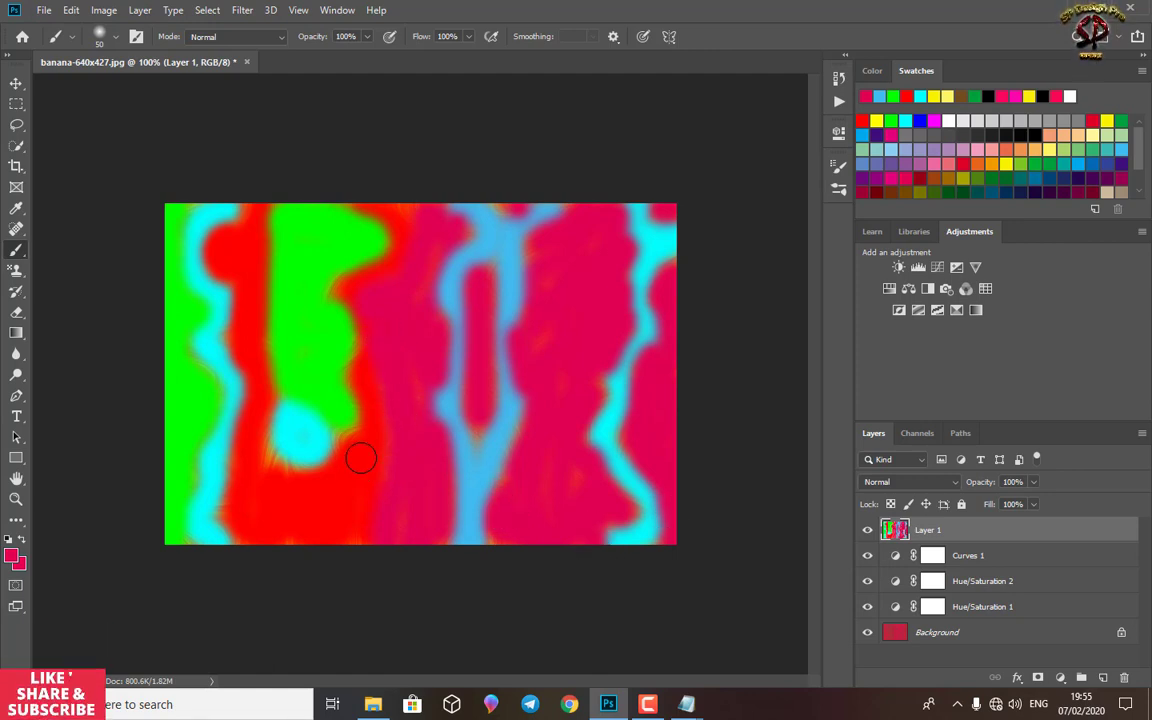
drag(304, 482, 278, 455)
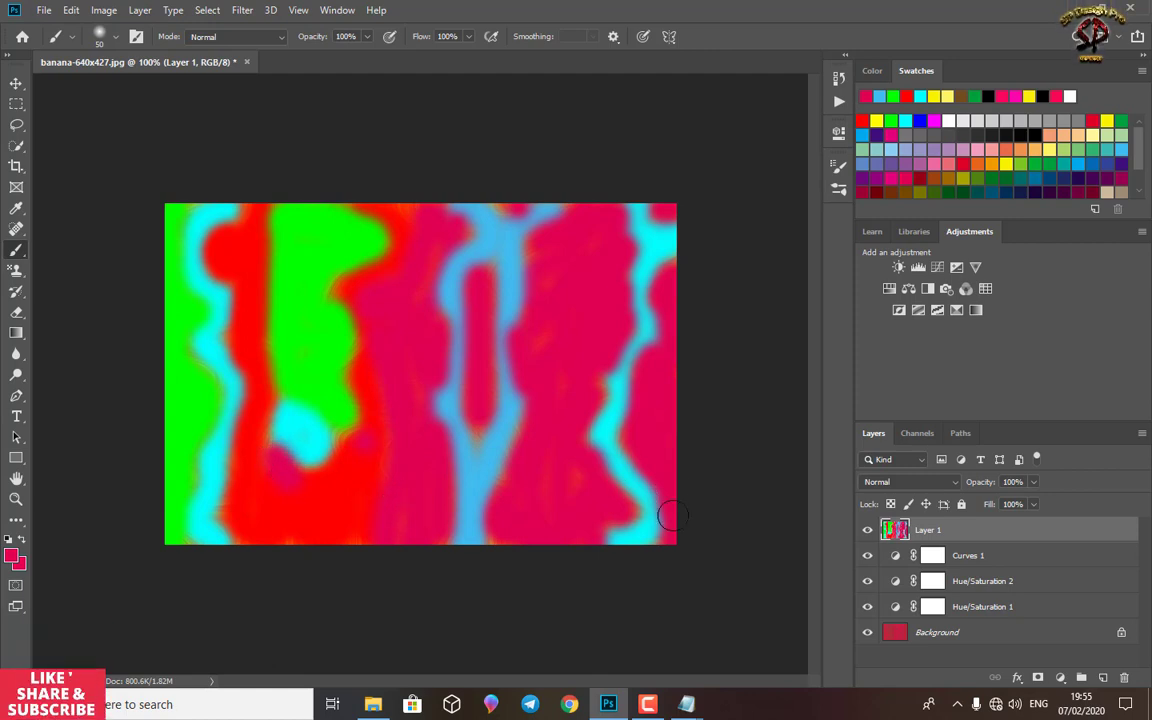
click(648, 706)
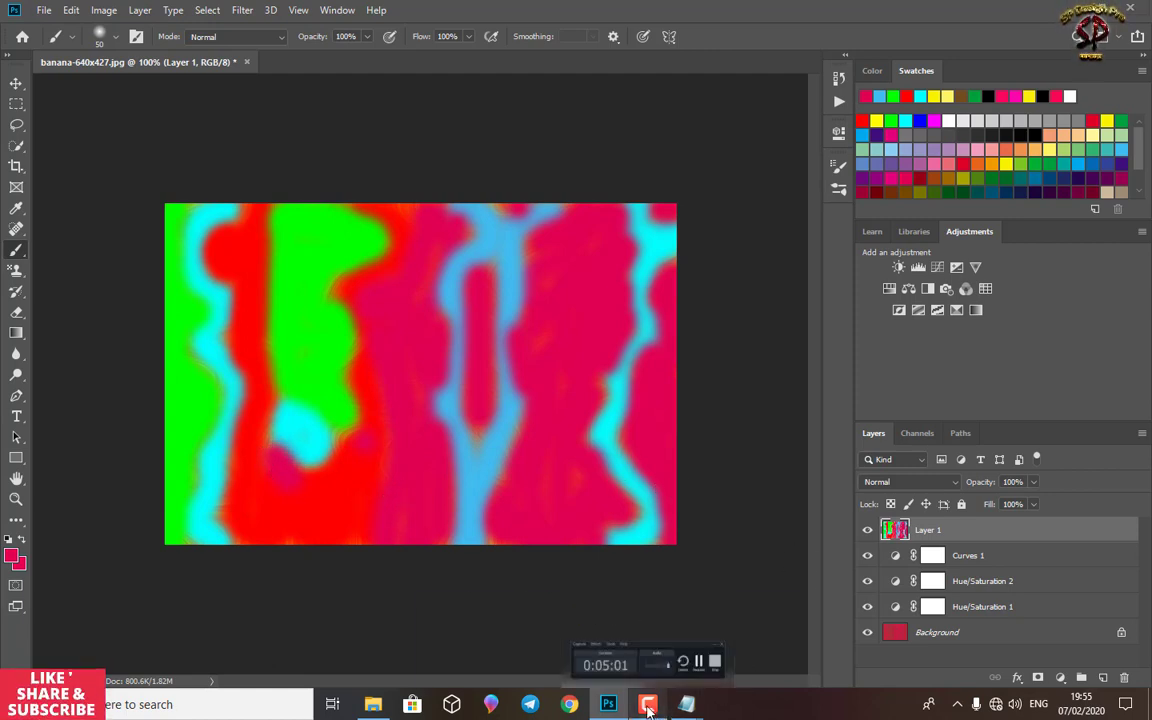
click(749, 648)
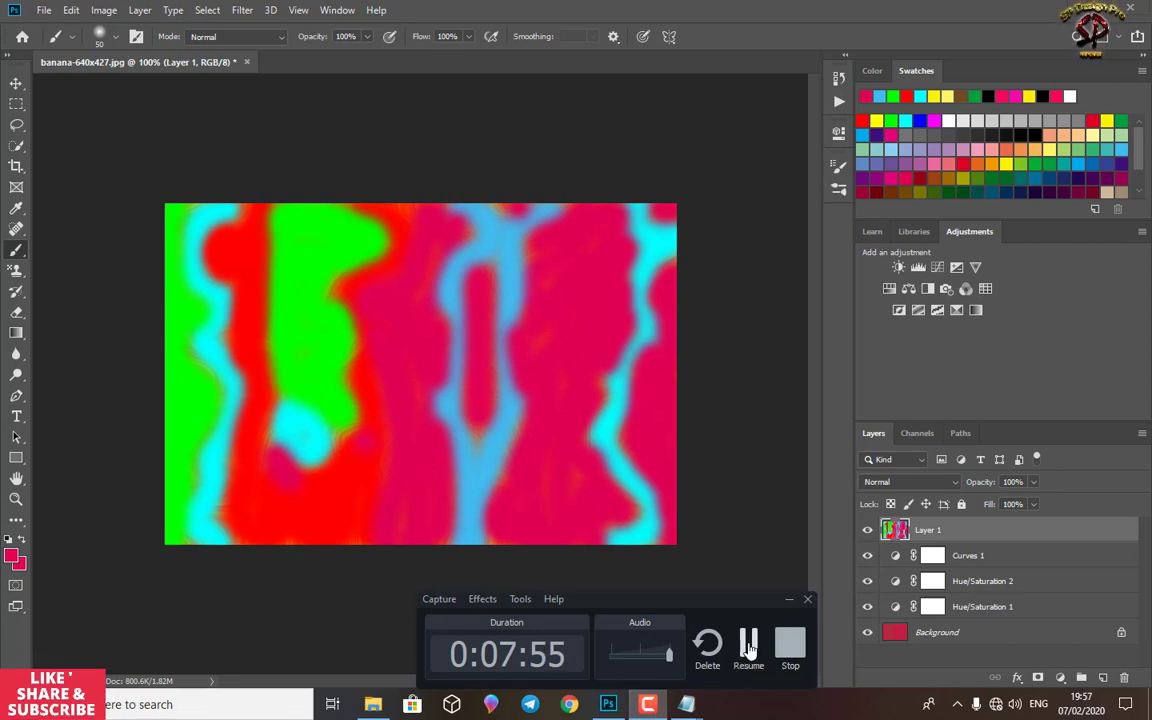
click(749, 648)
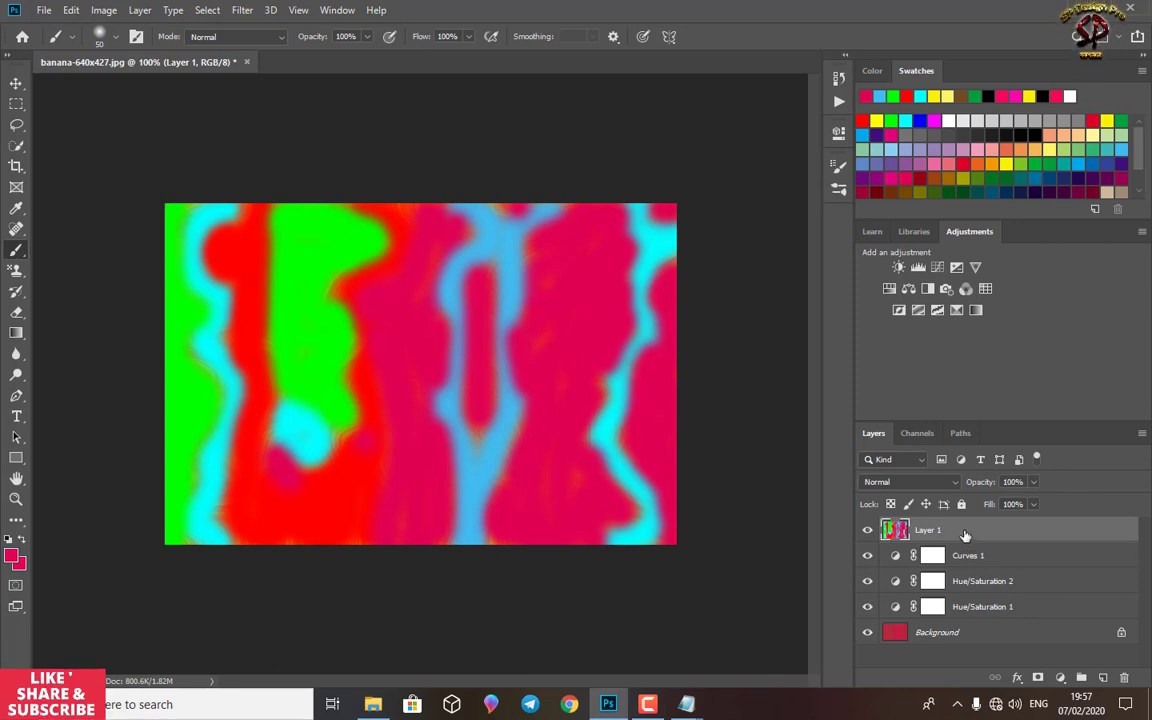
Duplicate Layer 1 three times and merge the stacked copies into one layer.
key(ctrl+j)
key(ctrl+j)
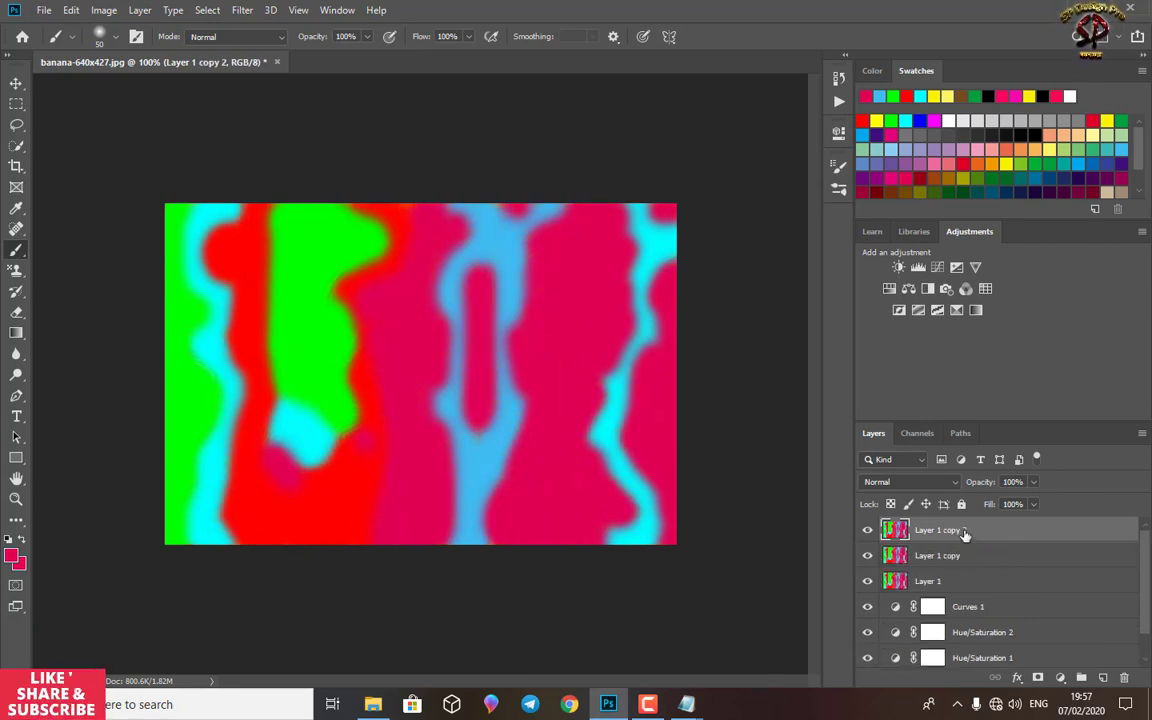
key(ctrl+j)
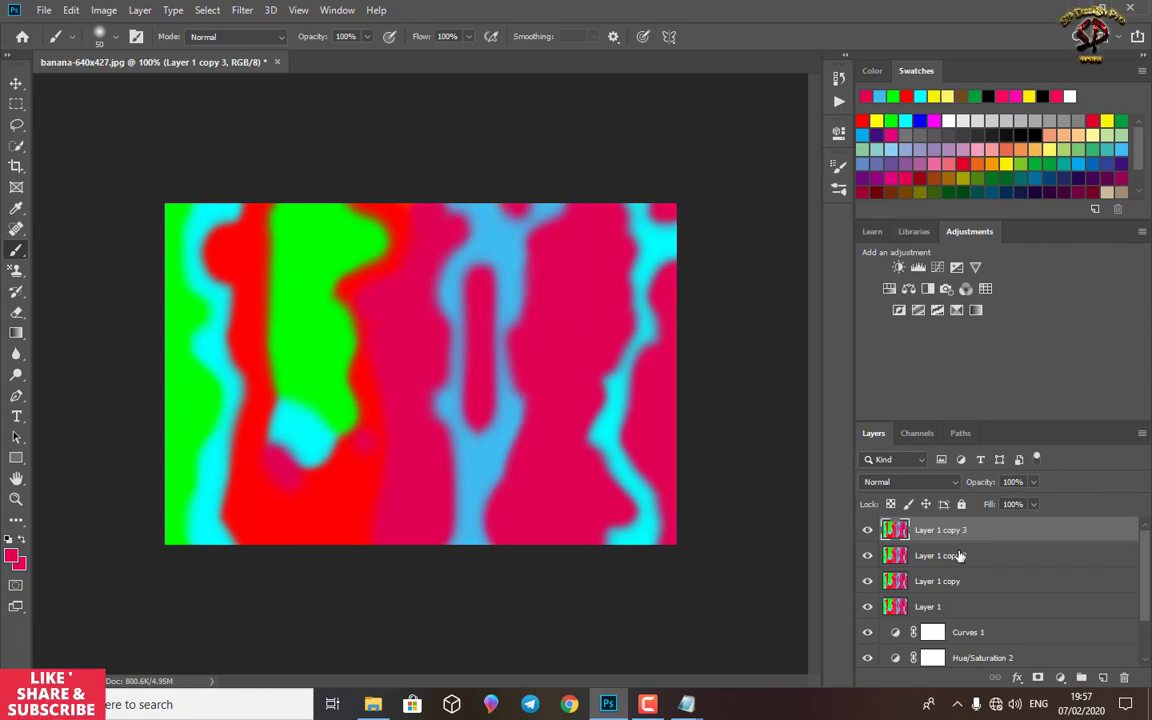
shift+click(952, 557)
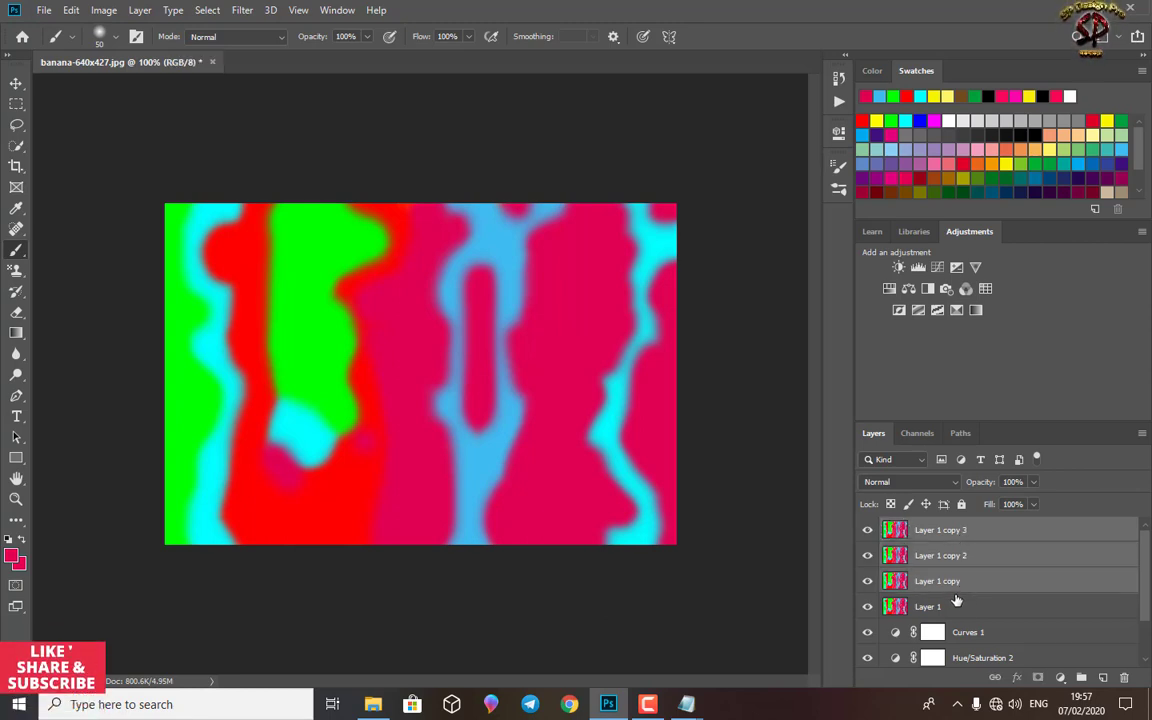
right_click(960, 563)
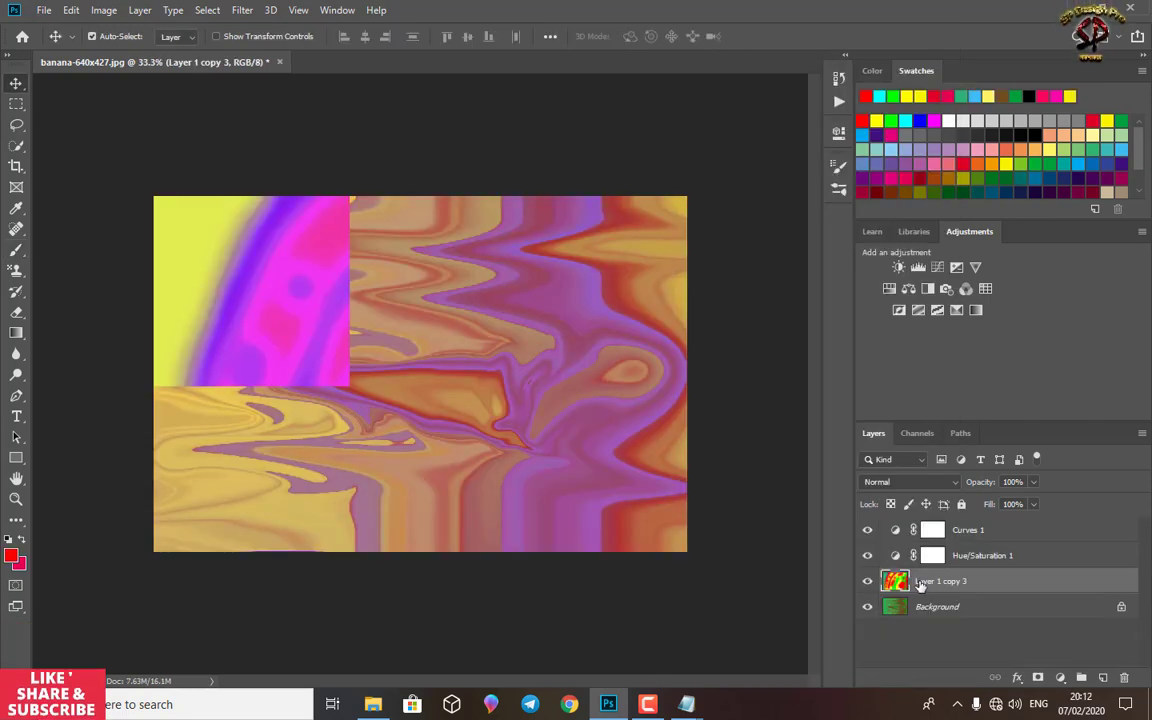
Apply a Gaussian Blur with a radius of 5.0 pixels to Layer 1 copy 3.
click(240, 10)
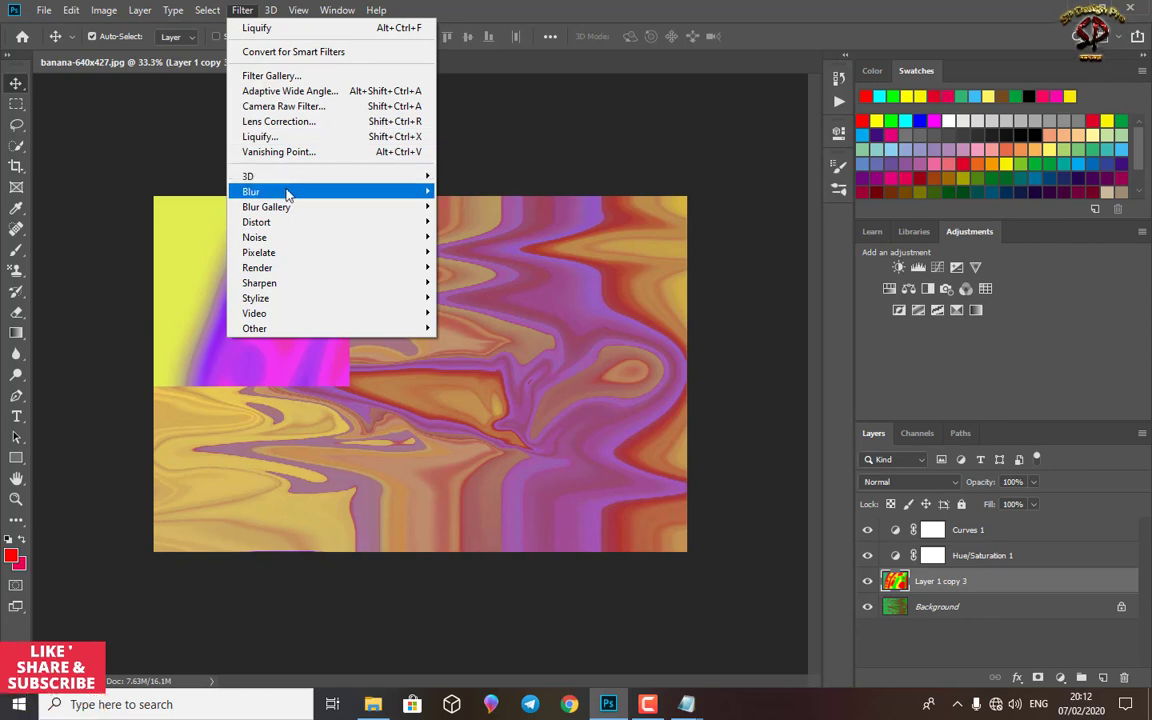
mouse_move(347, 195)
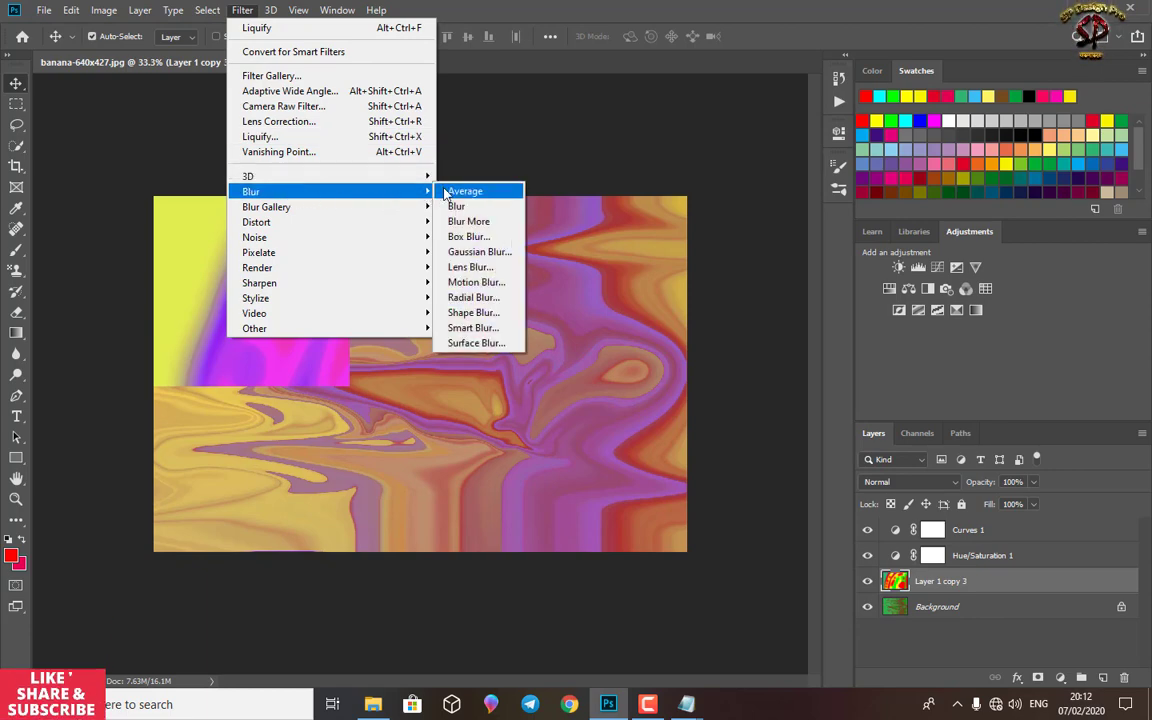
click(495, 252)
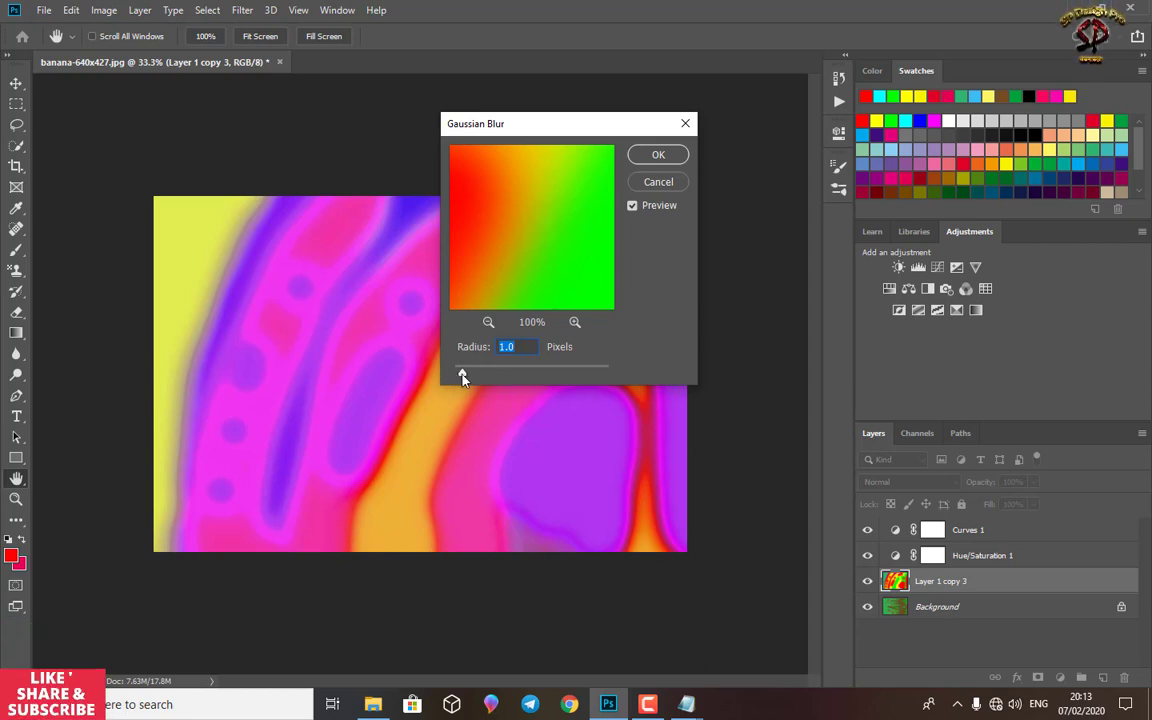
drag(462, 377, 475, 374)
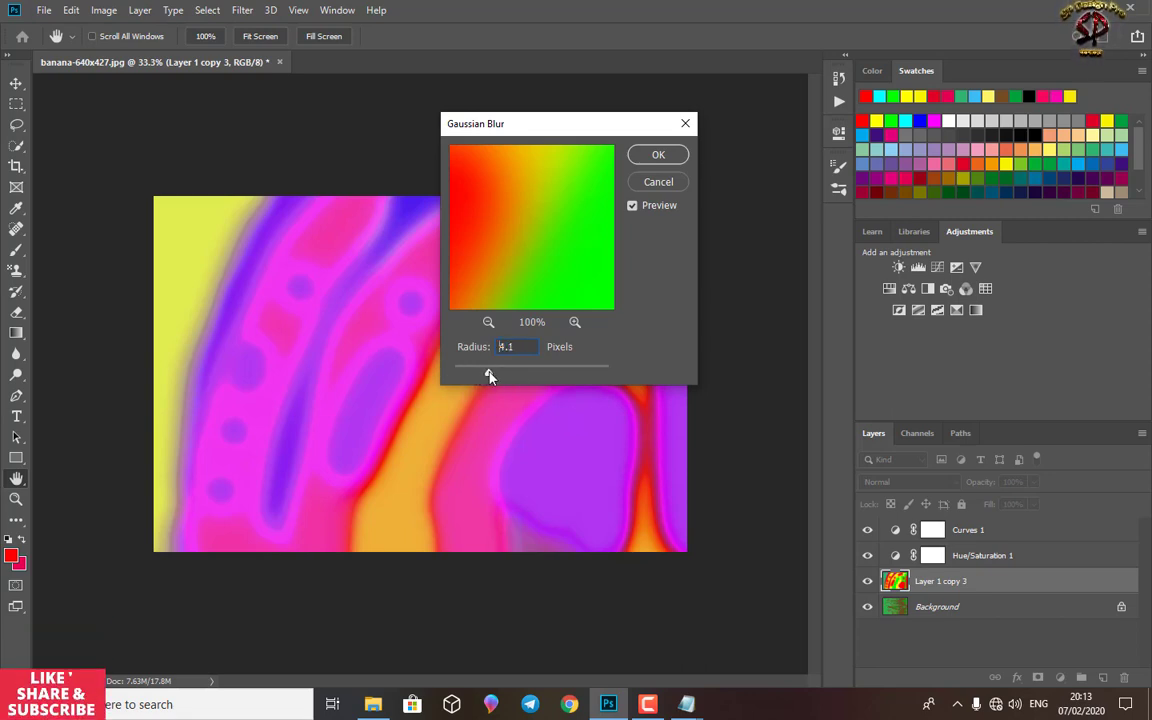
drag(499, 377, 495, 378)
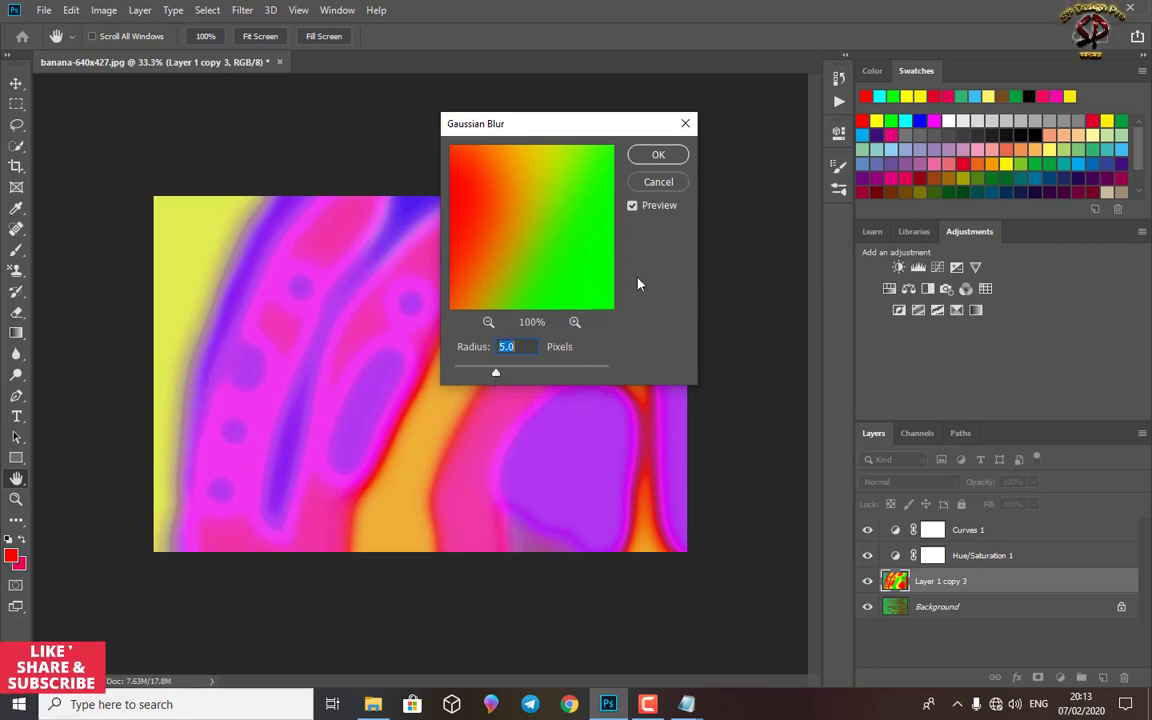
click(652, 158)
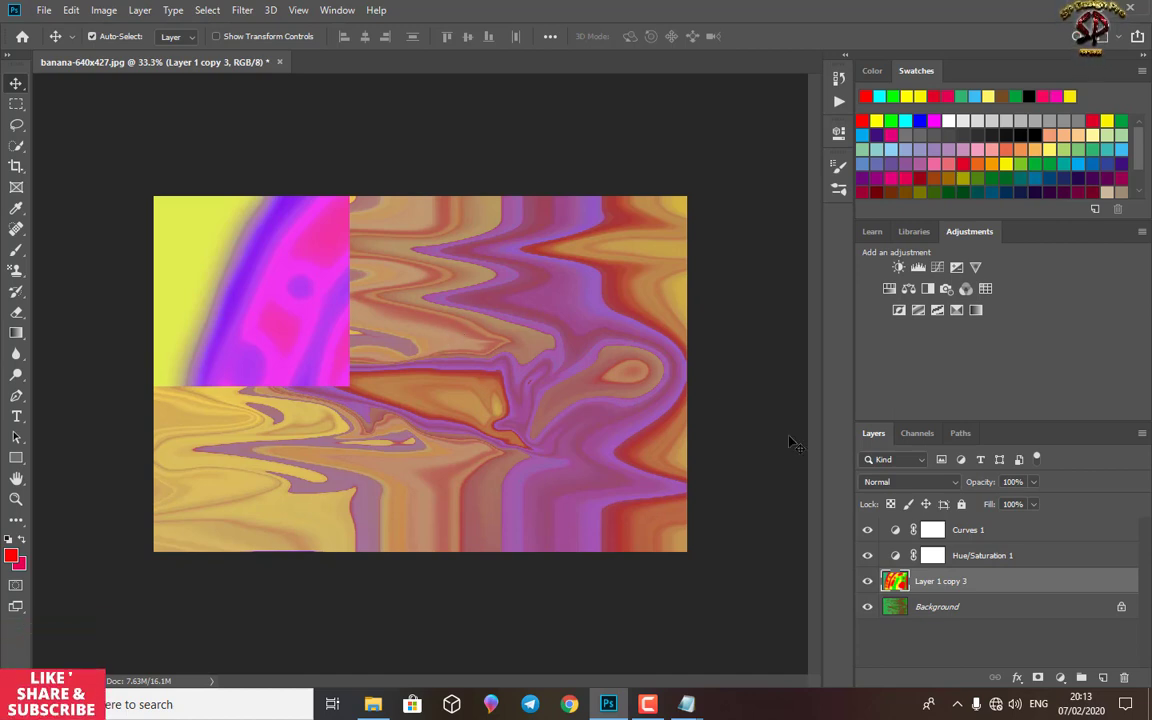
Try the Soft Light blend mode on Layer 1 copy 3 and set it to Exclusion instead.
click(905, 483)
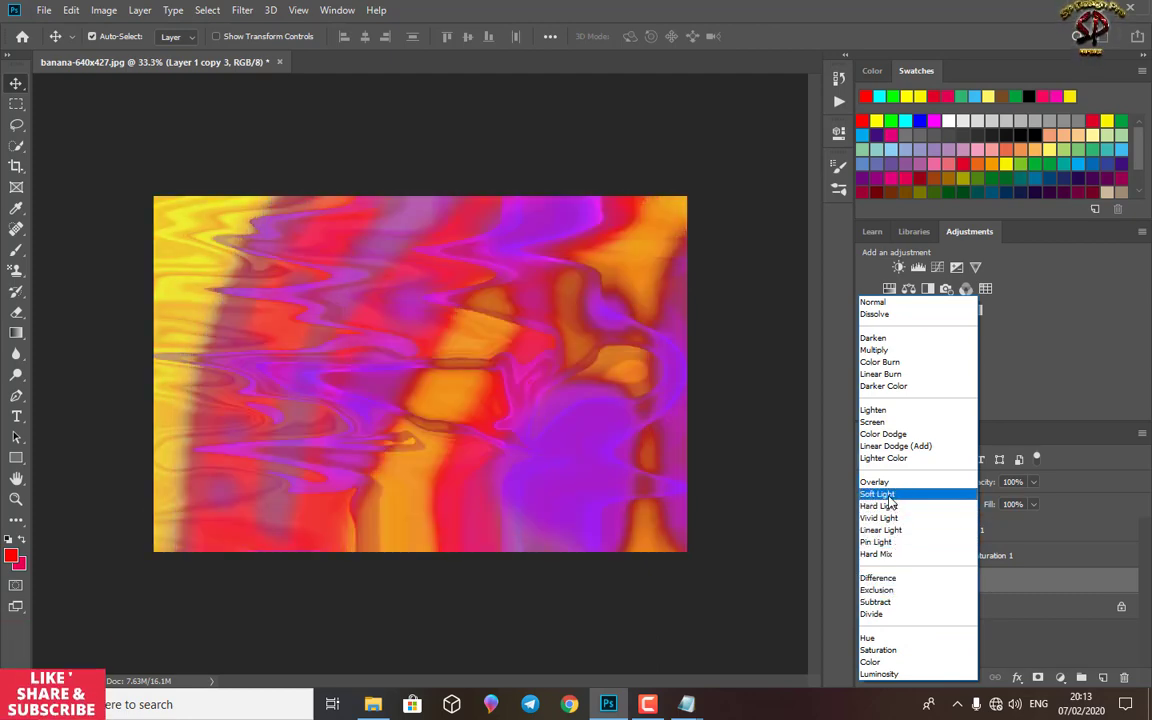
click(889, 496)
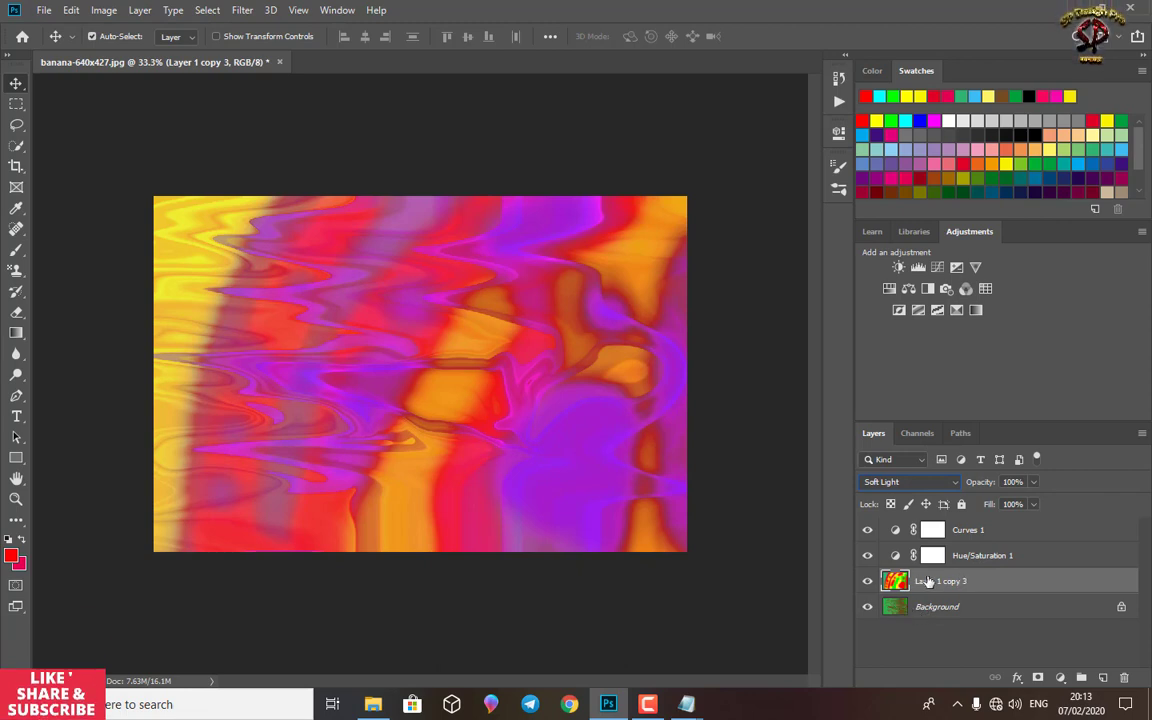
click(906, 485)
click(884, 580)
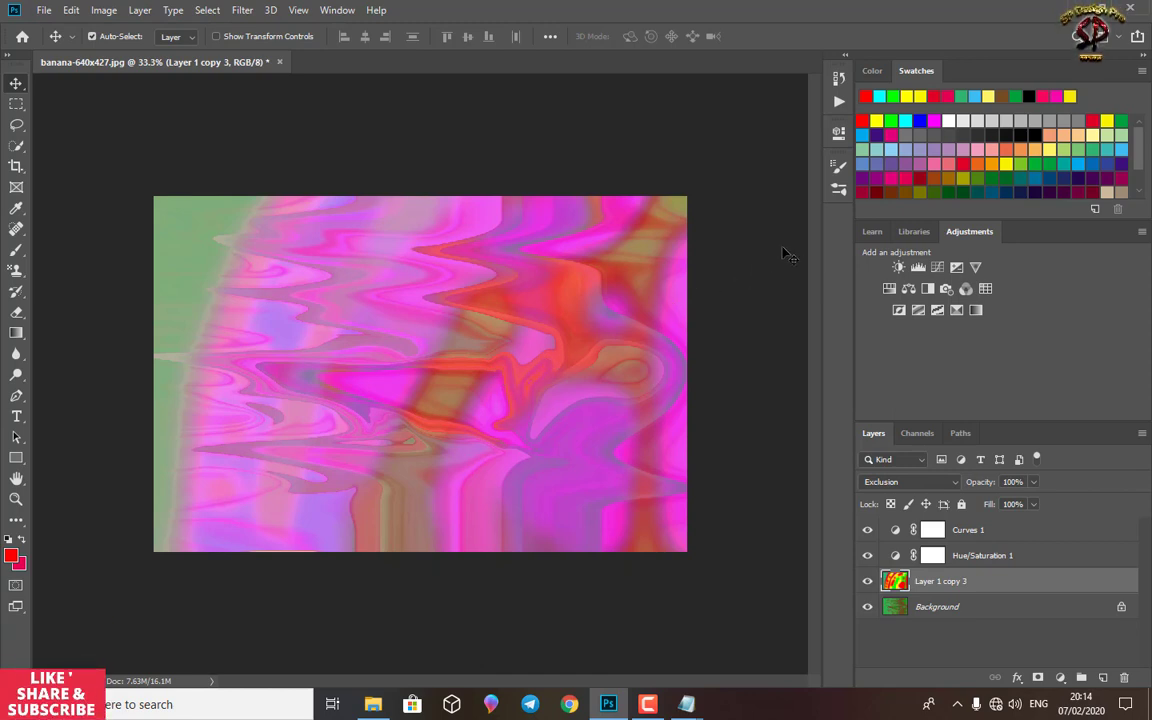
Play the recorded Liquify action from the SP নকশাকার Pro set on Layer 1 copy 3.
click(840, 102)
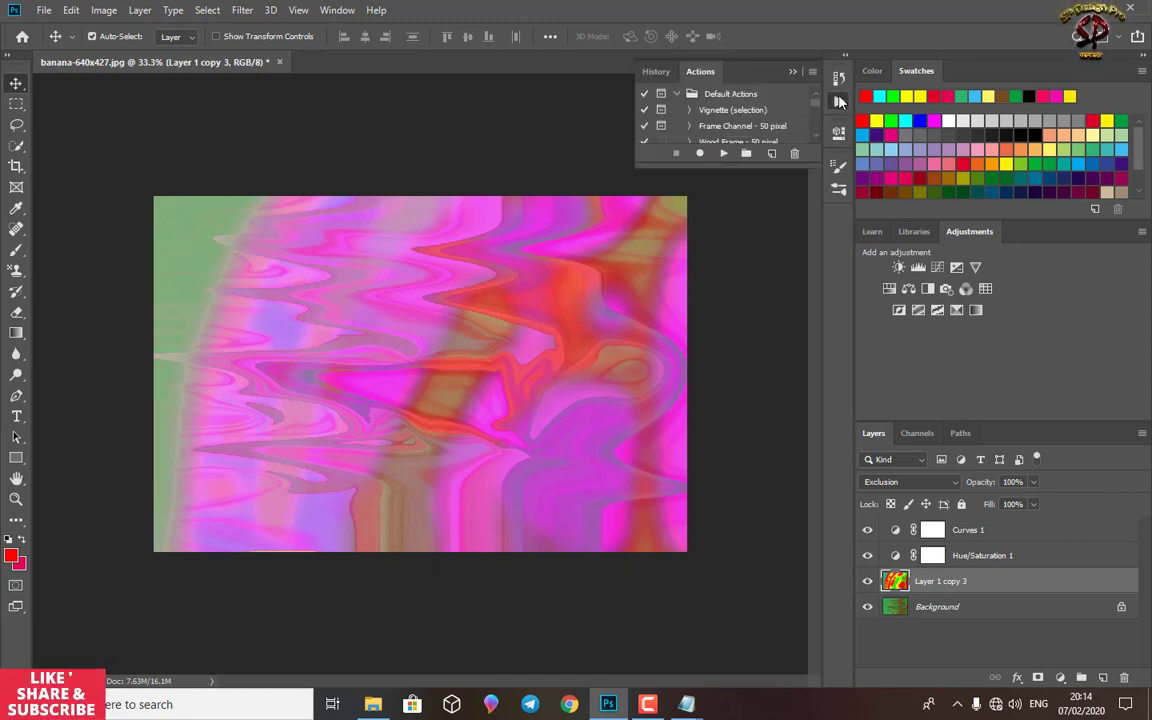
scroll(758, 110, down, 8)
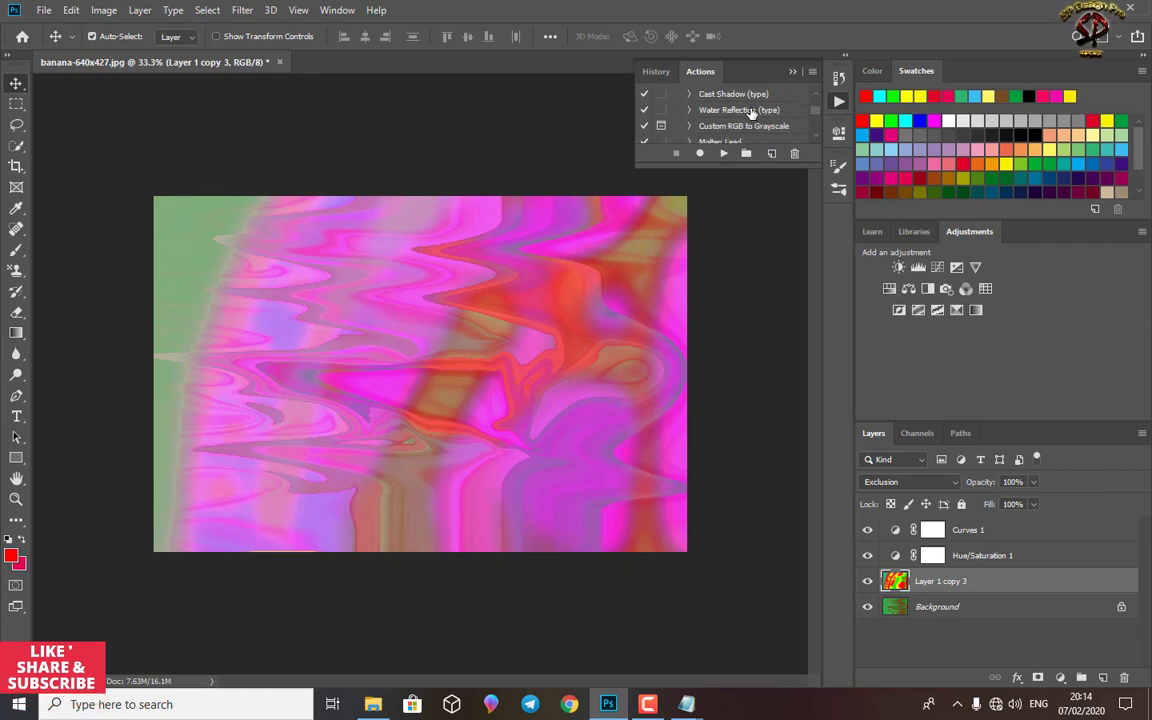
scroll(752, 128, down, 2)
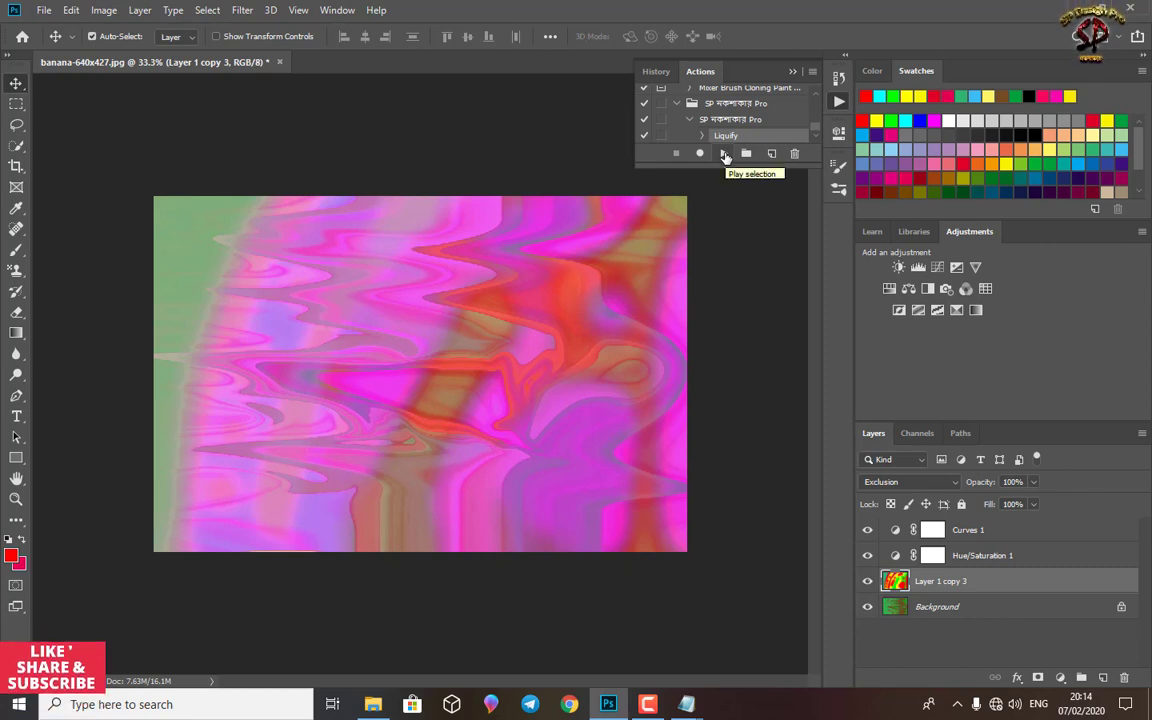
click(725, 155)
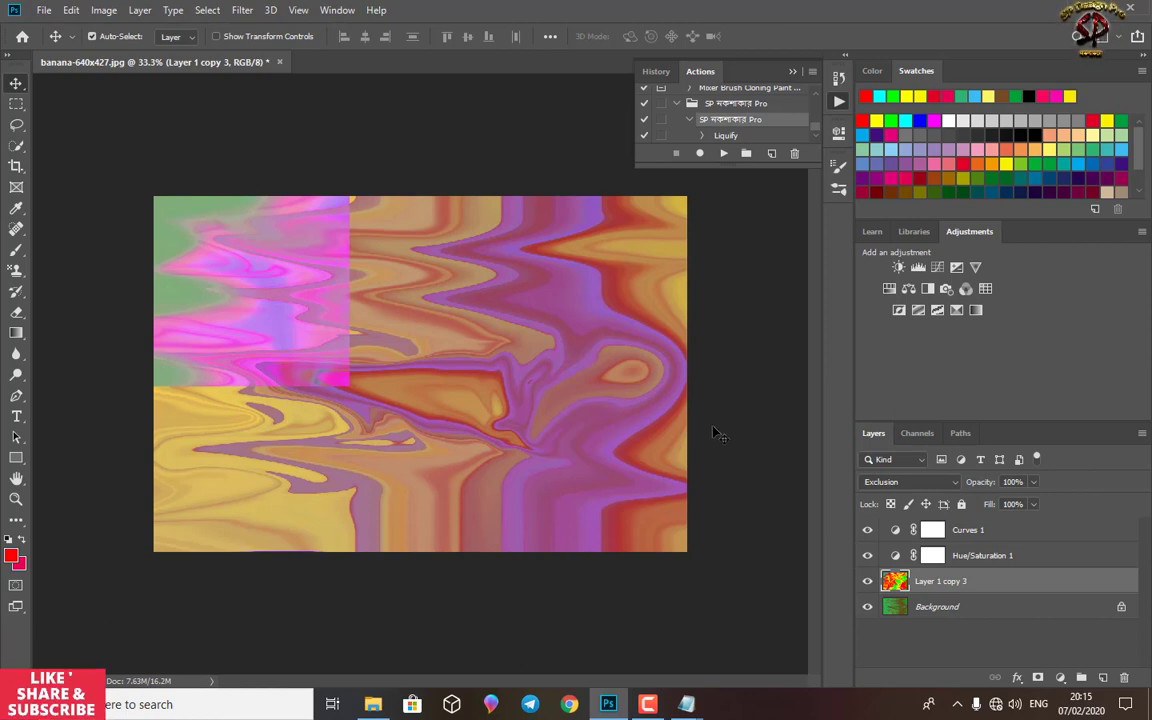
click(793, 71)
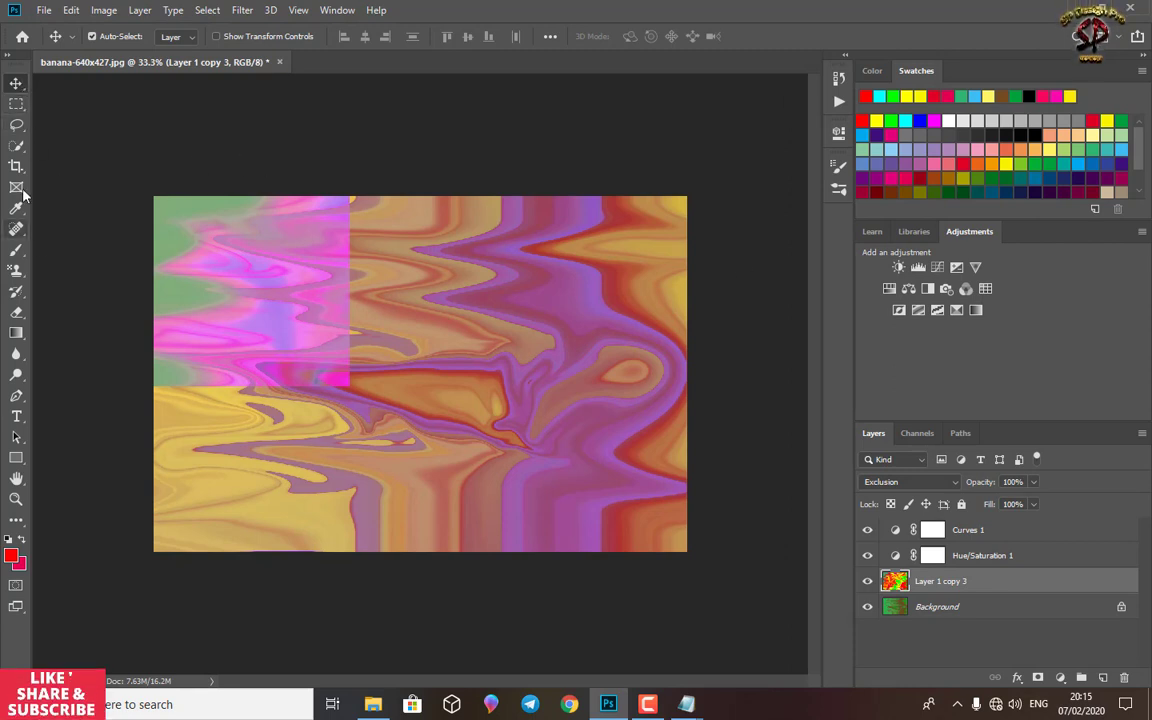
click(16, 334)
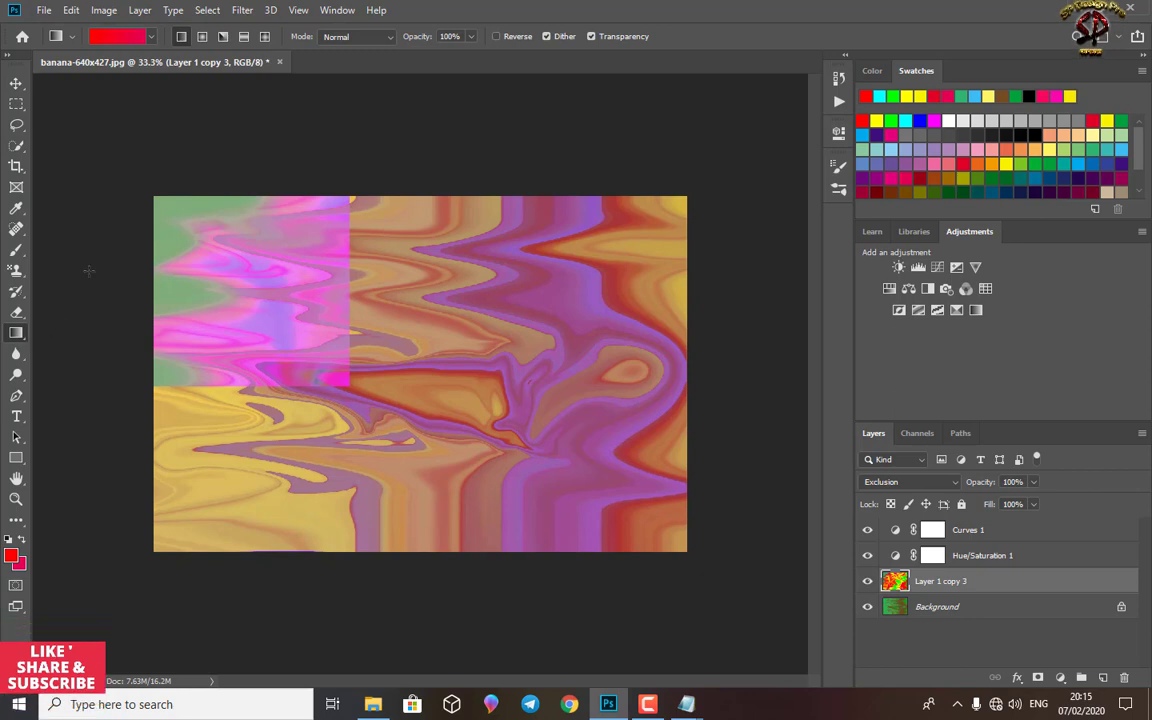
click(17, 85)
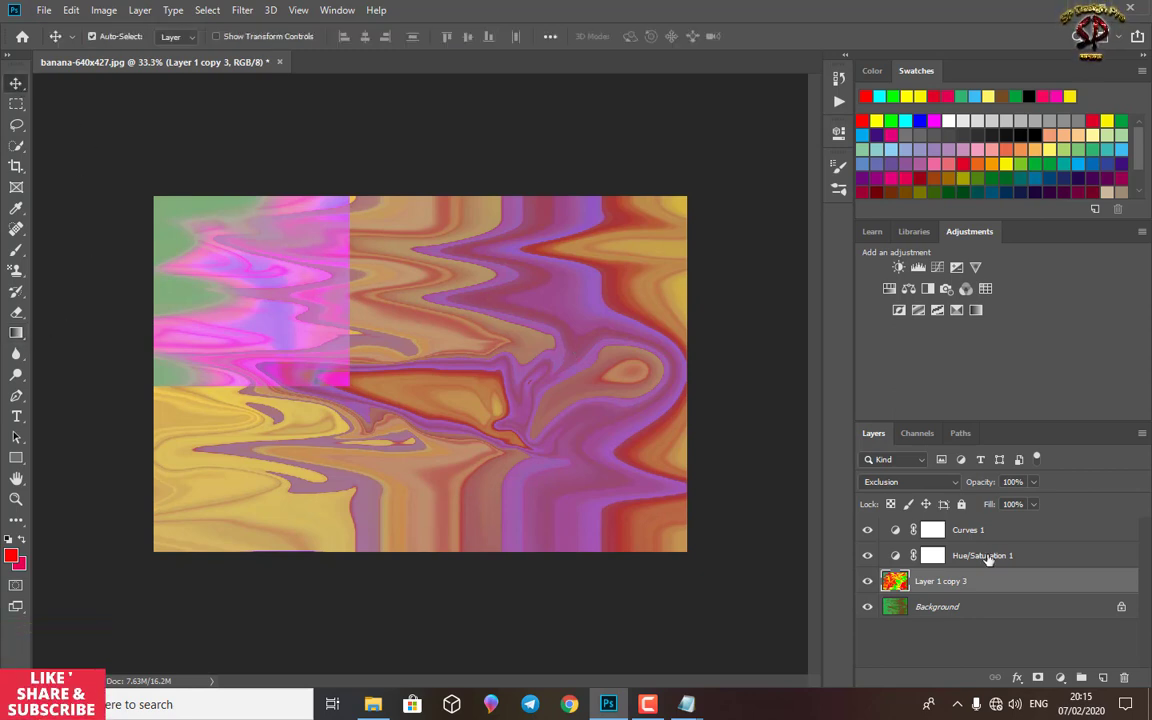
click(922, 609)
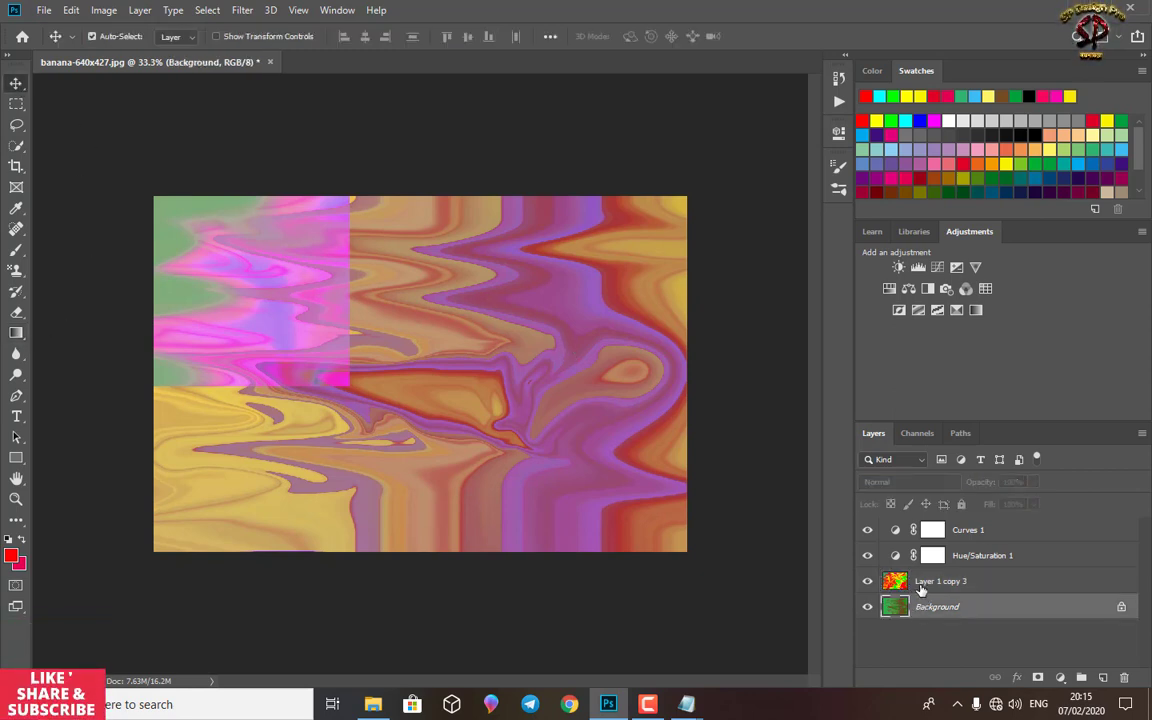
click(920, 585)
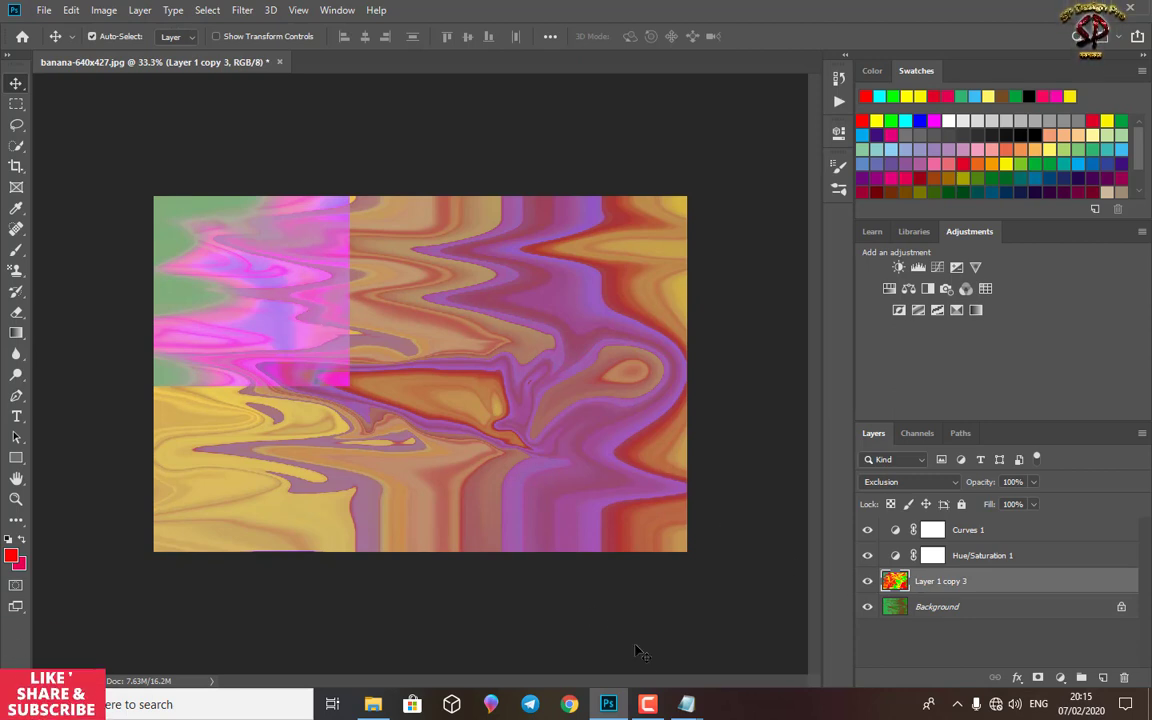
click(749, 645)
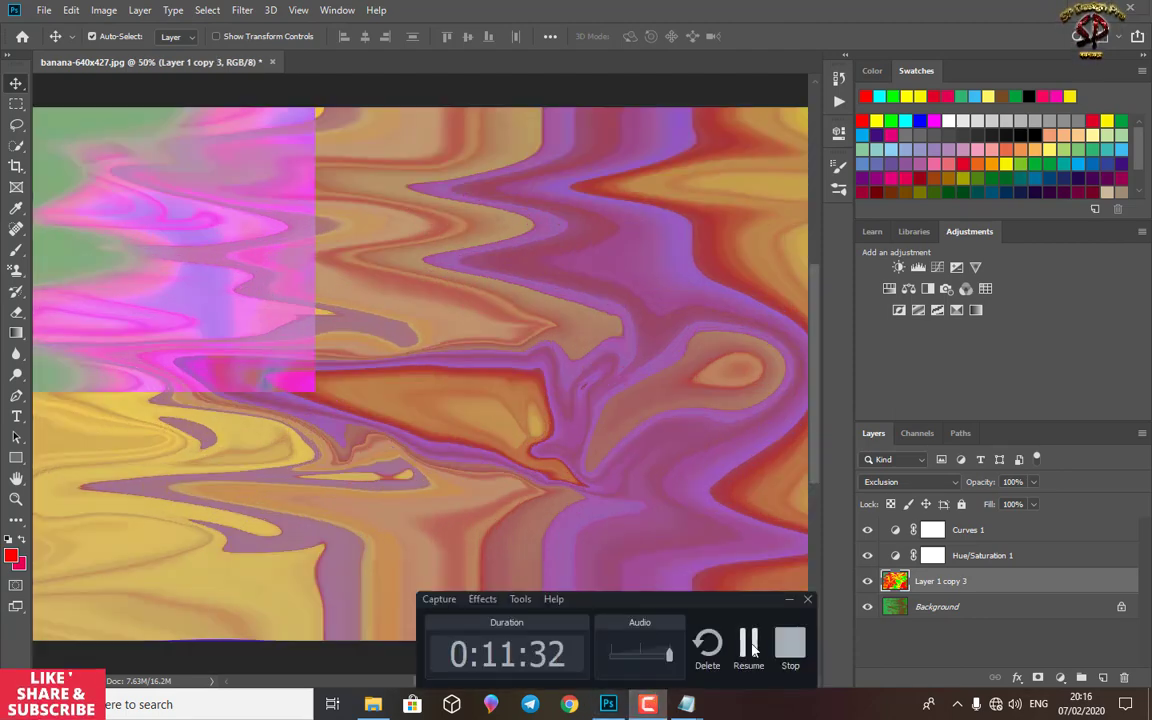
Add a Hue/Saturation adjustment layer directly above Layer 1 copy 3 and set its hue to +13.
click(749, 645)
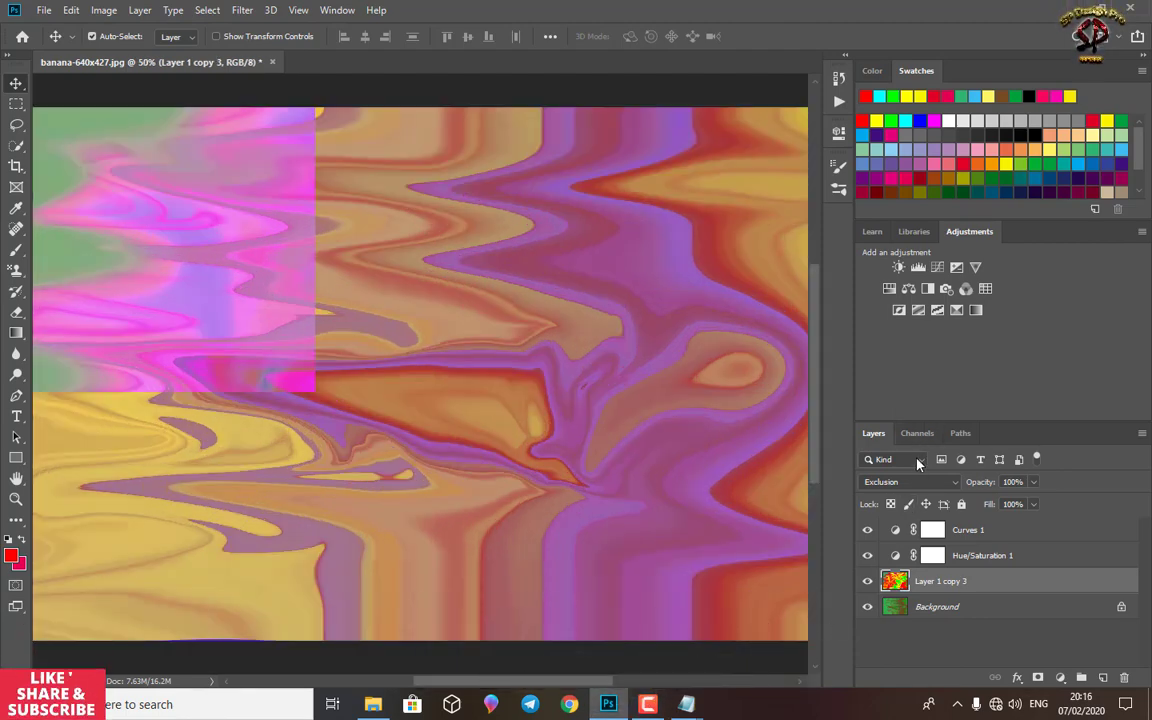
click(889, 289)
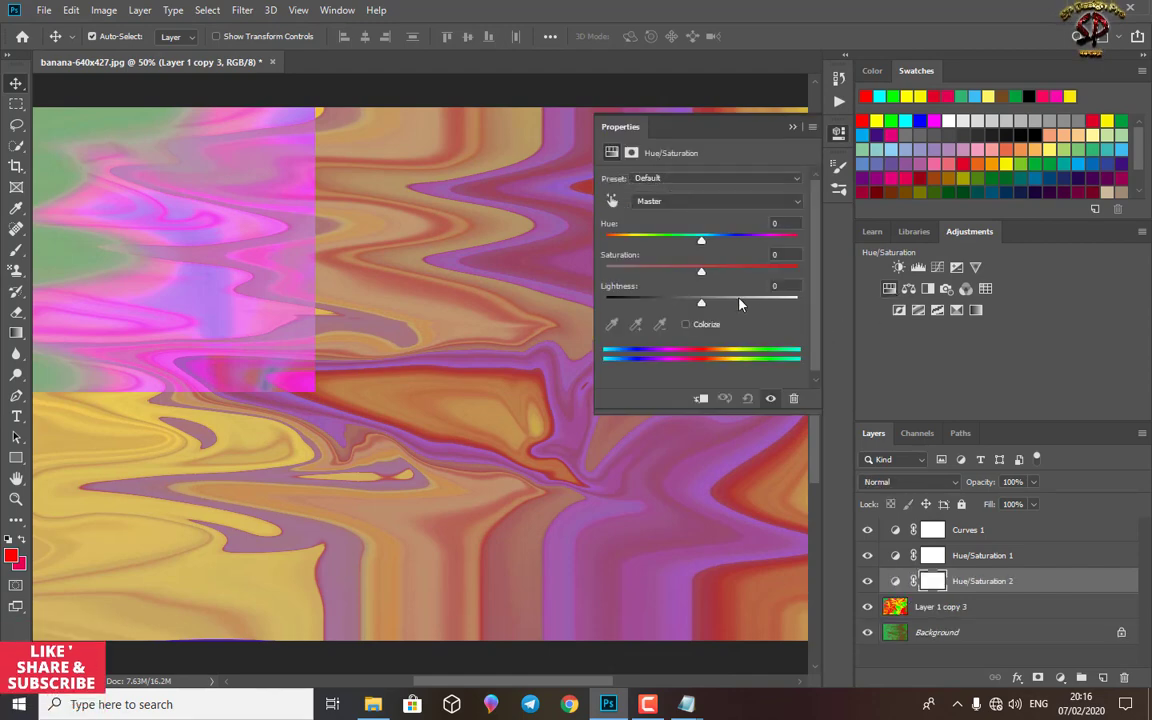
mouse_move(703, 242)
mouse_down()
mouse_move(770, 240)
mouse_move(645, 245)
mouse_move(748, 258)
mouse_move(715, 257)
mouse_up()
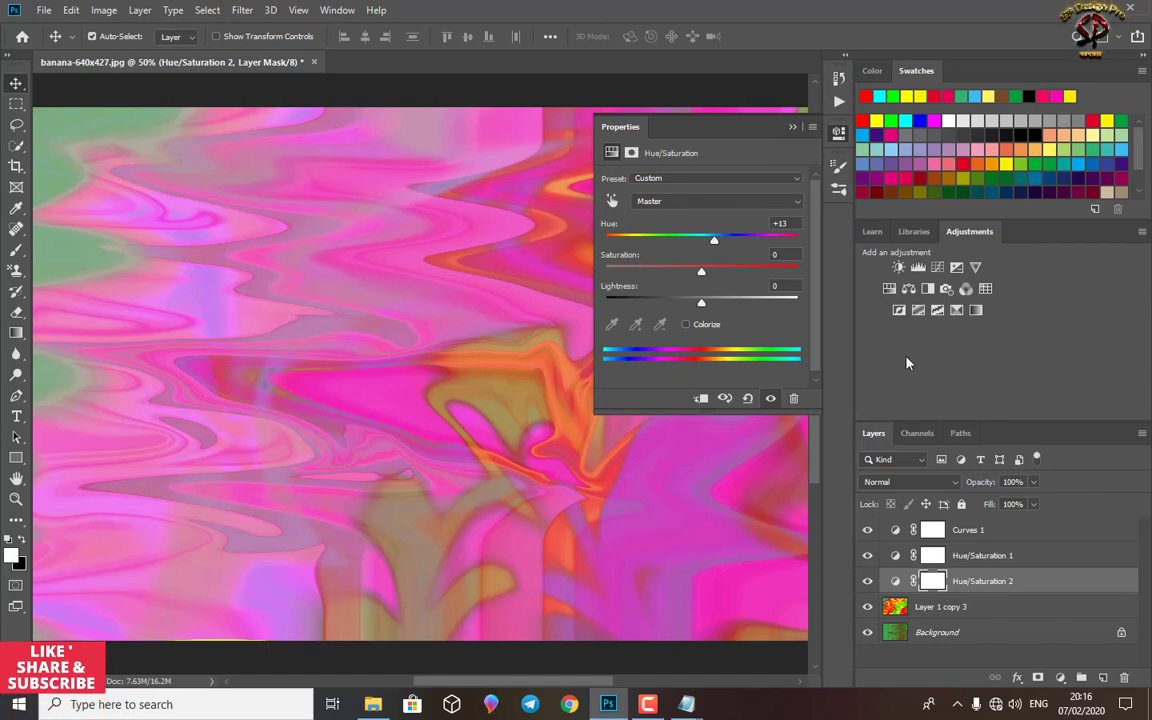
Resize the image to a width of 1000 pixels, keeping its proportions.
click(100, 11)
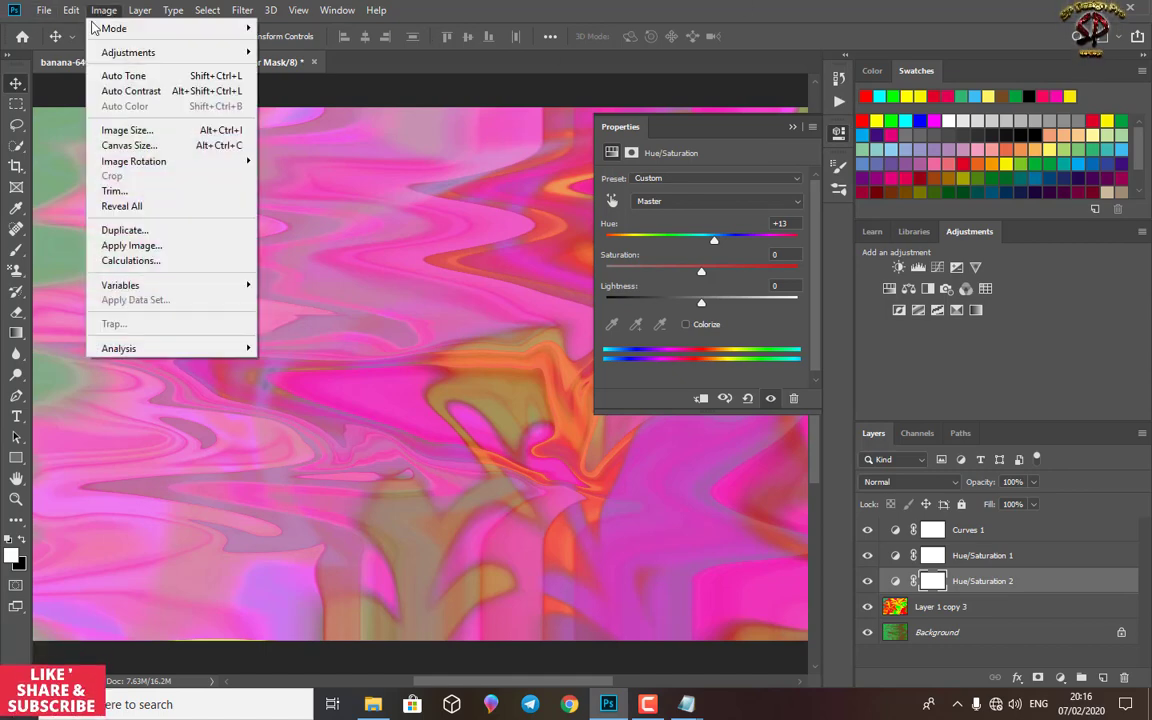
click(126, 131)
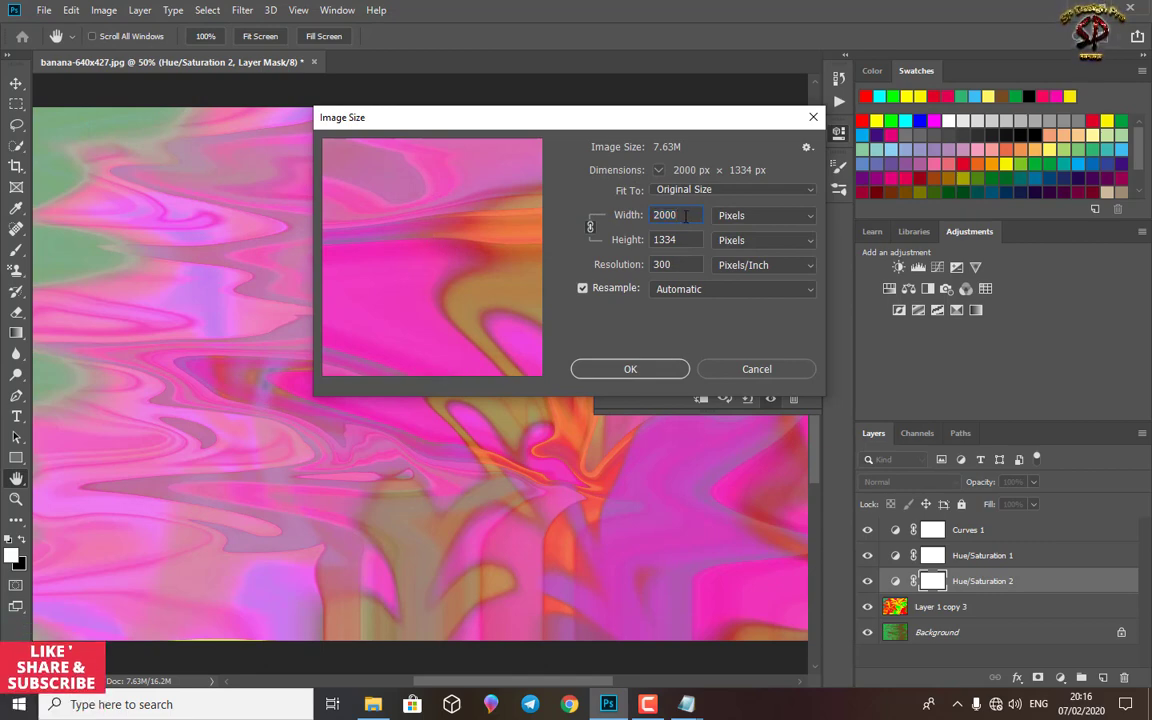
key(Left)
key(Left)
key(Left)
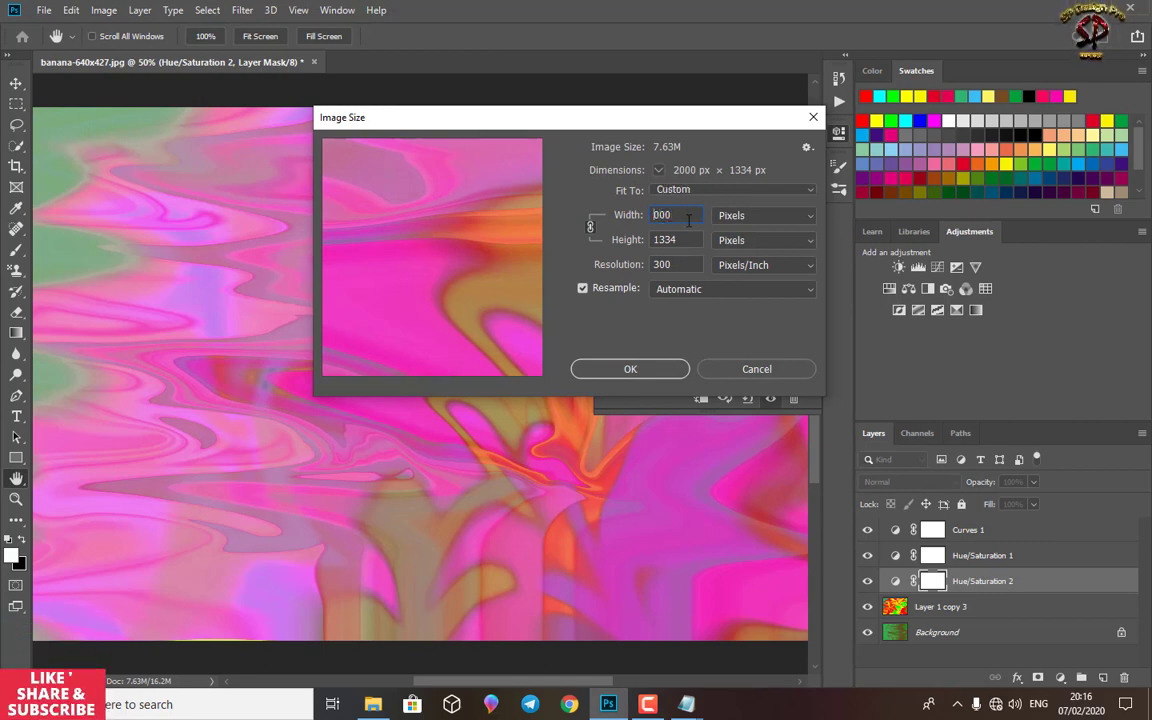
text(1)
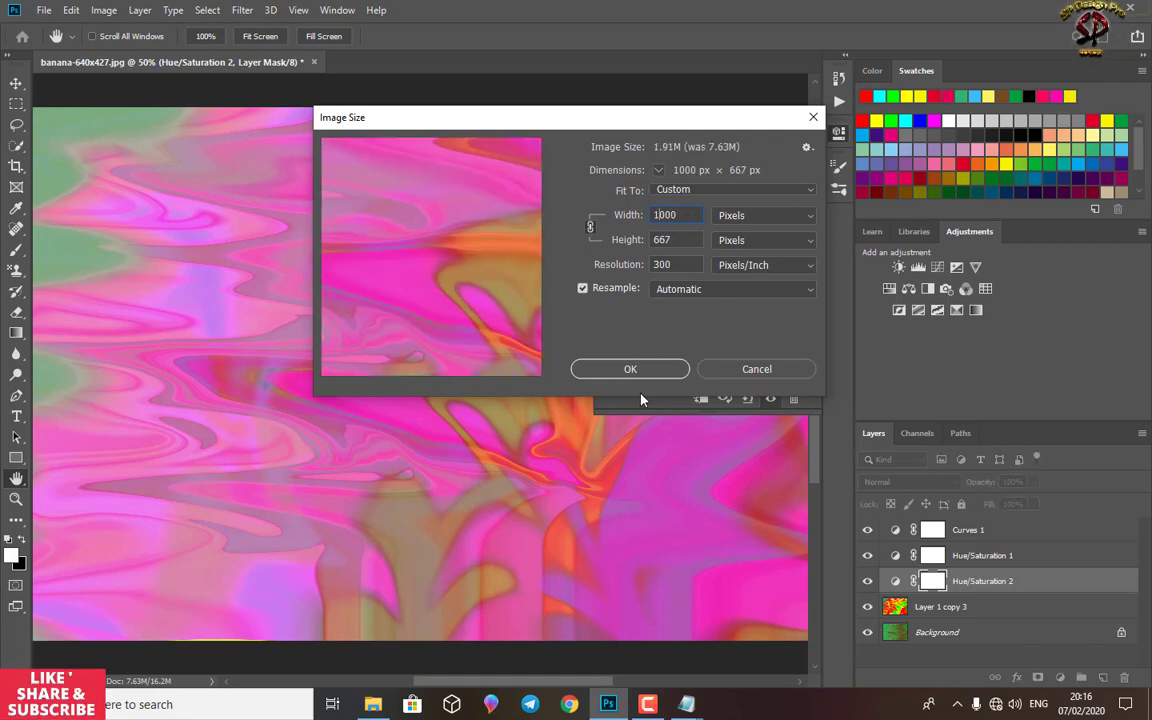
click(630, 369)
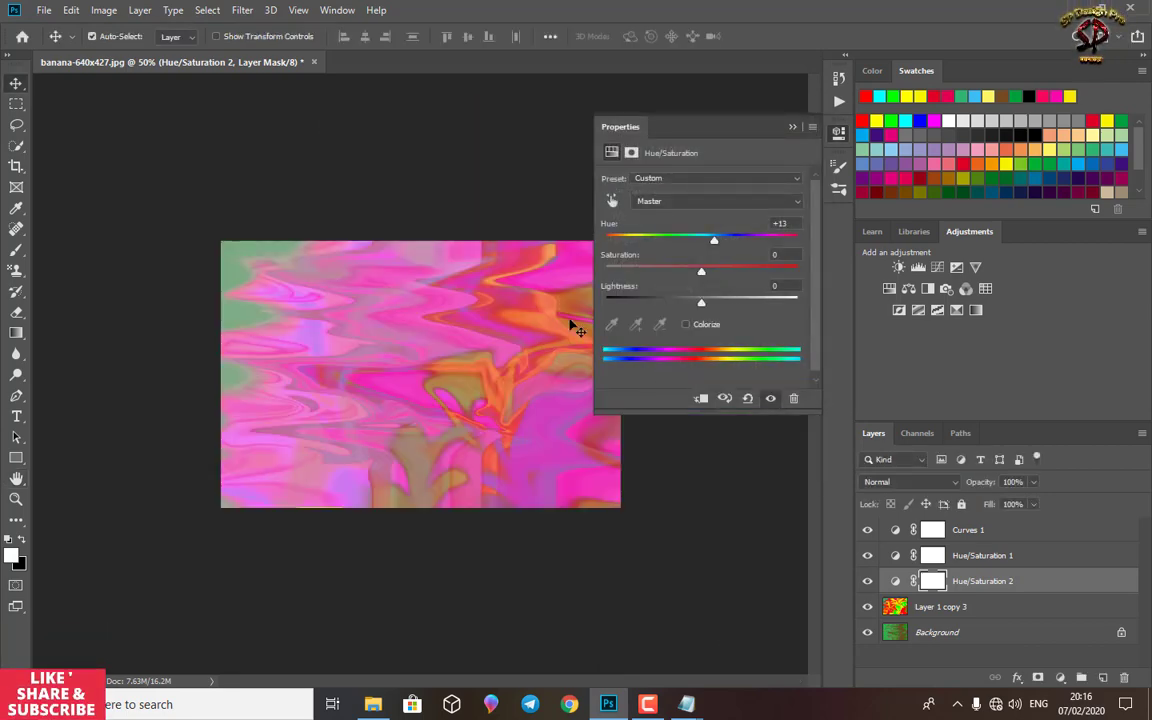
Set the Hue/Saturation 2 adjustment to hue -59 and lightness -2, trying hue -178 first.
drag(711, 243, 605, 243)
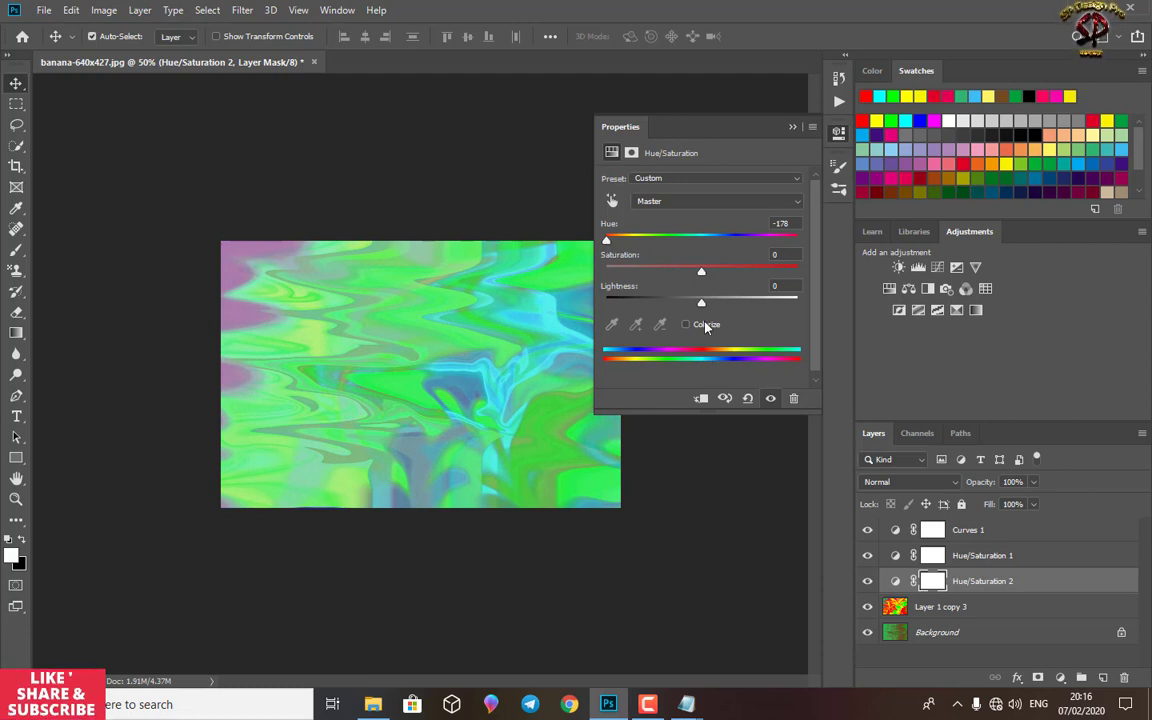
mouse_move(702, 310)
mouse_down()
mouse_move(748, 308)
mouse_move(663, 306)
mouse_move(725, 309)
mouse_move(700, 312)
mouse_up()
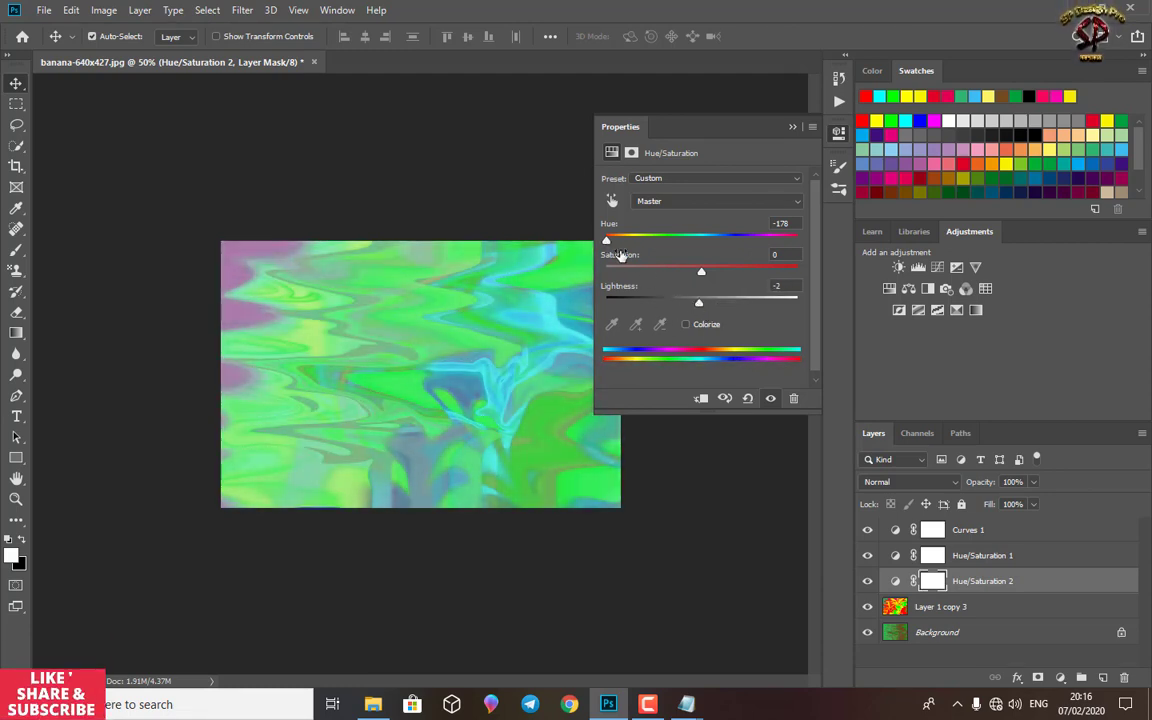
drag(608, 240, 653, 240)
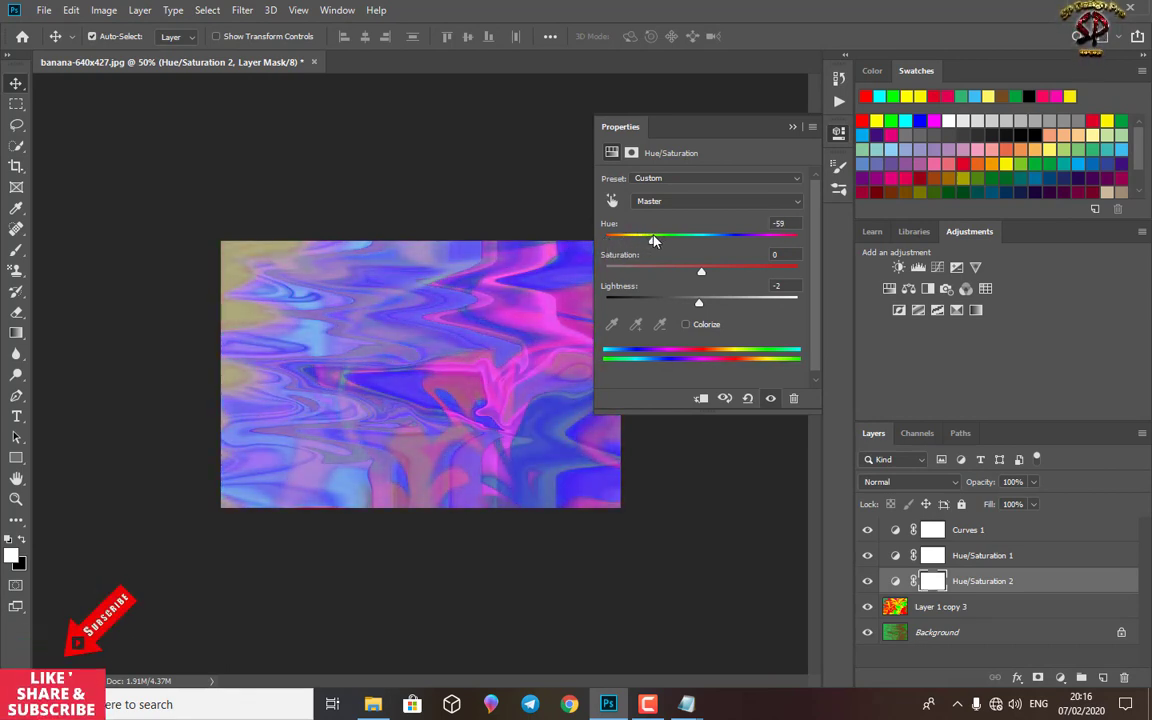
click(792, 127)
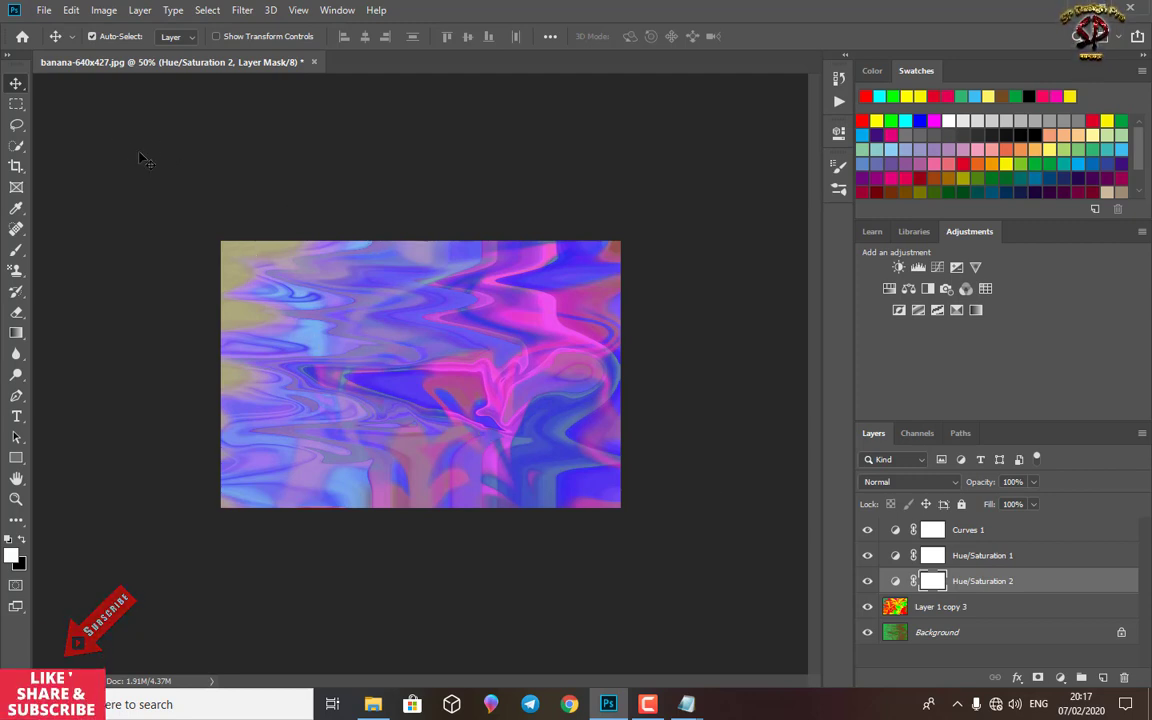
Save a JPEG copy named banana-640x424 in the froteta folder with quality 10 and the Baseline ("Standard") format.
click(44, 12)
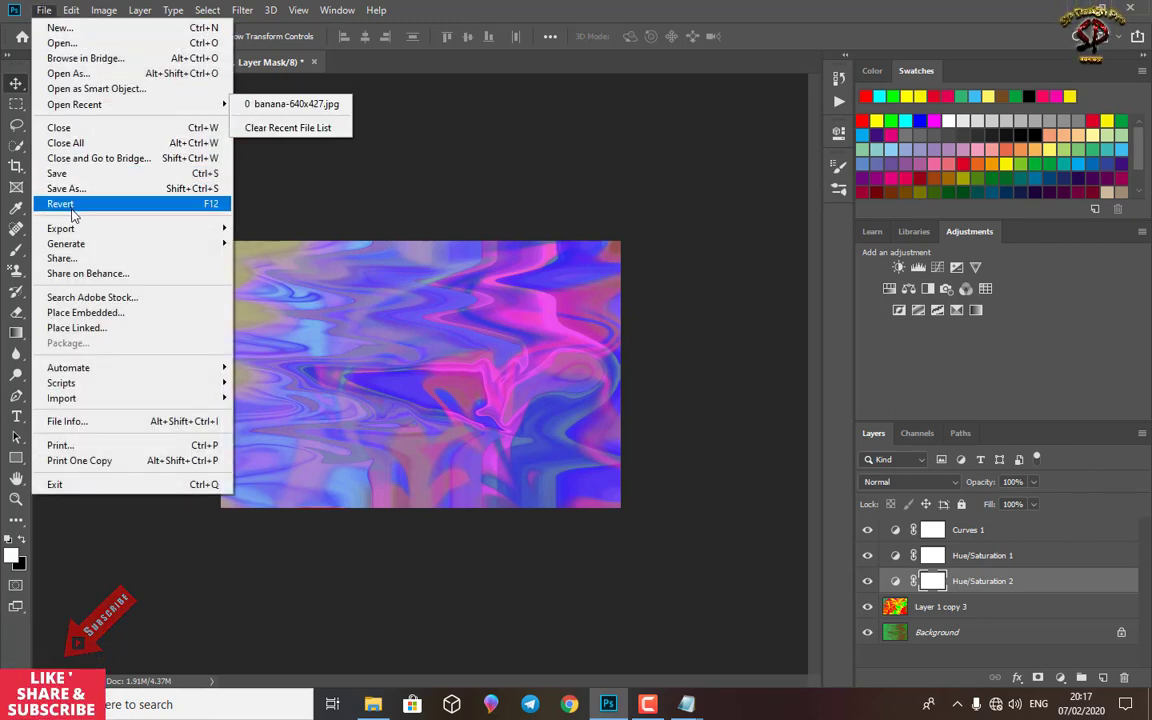
key(Escape)
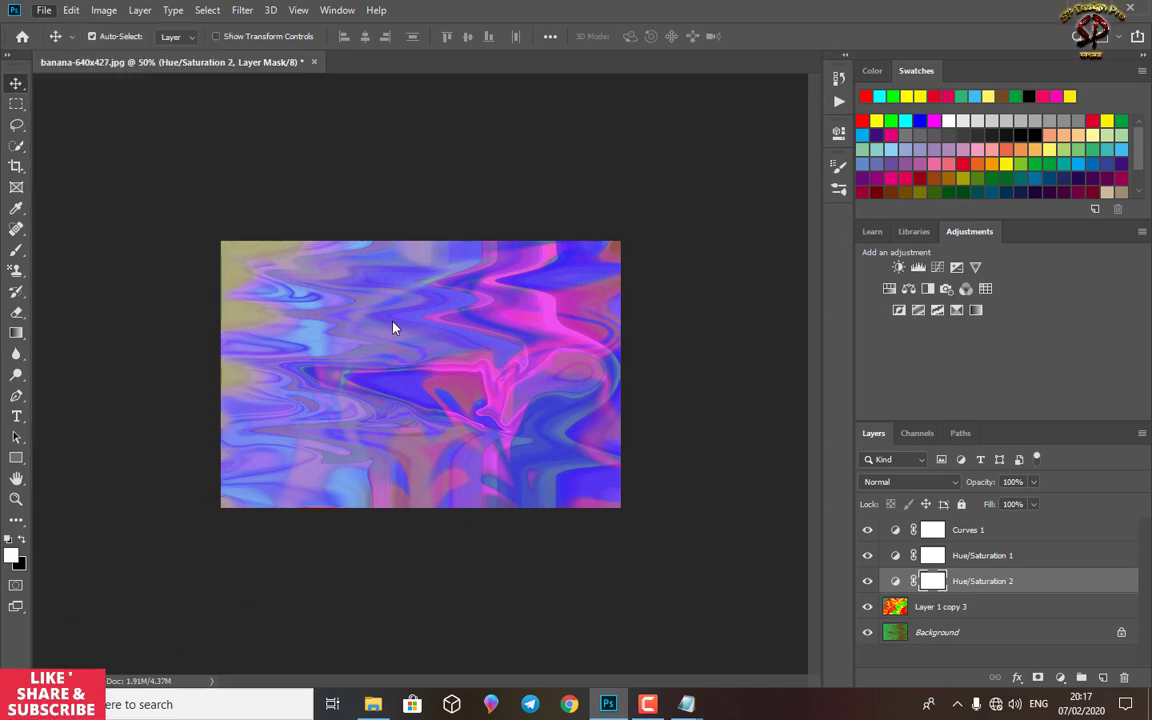
key(ctrl+shift+s)
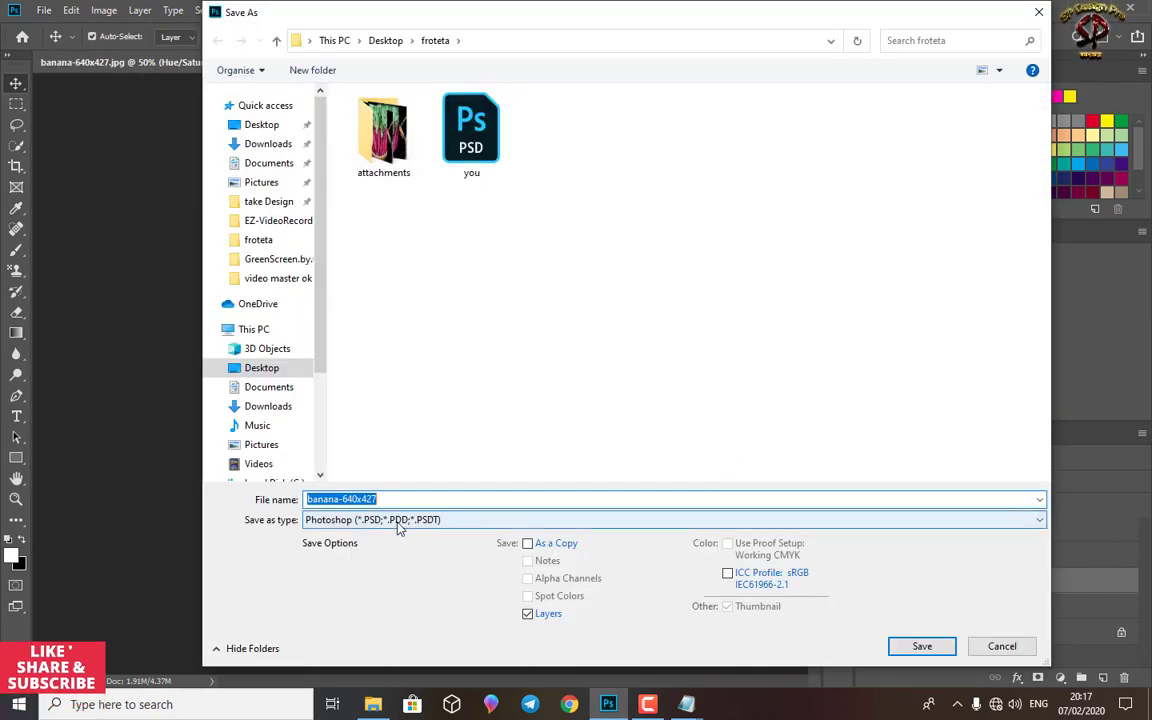
click(399, 520)
click(388, 355)
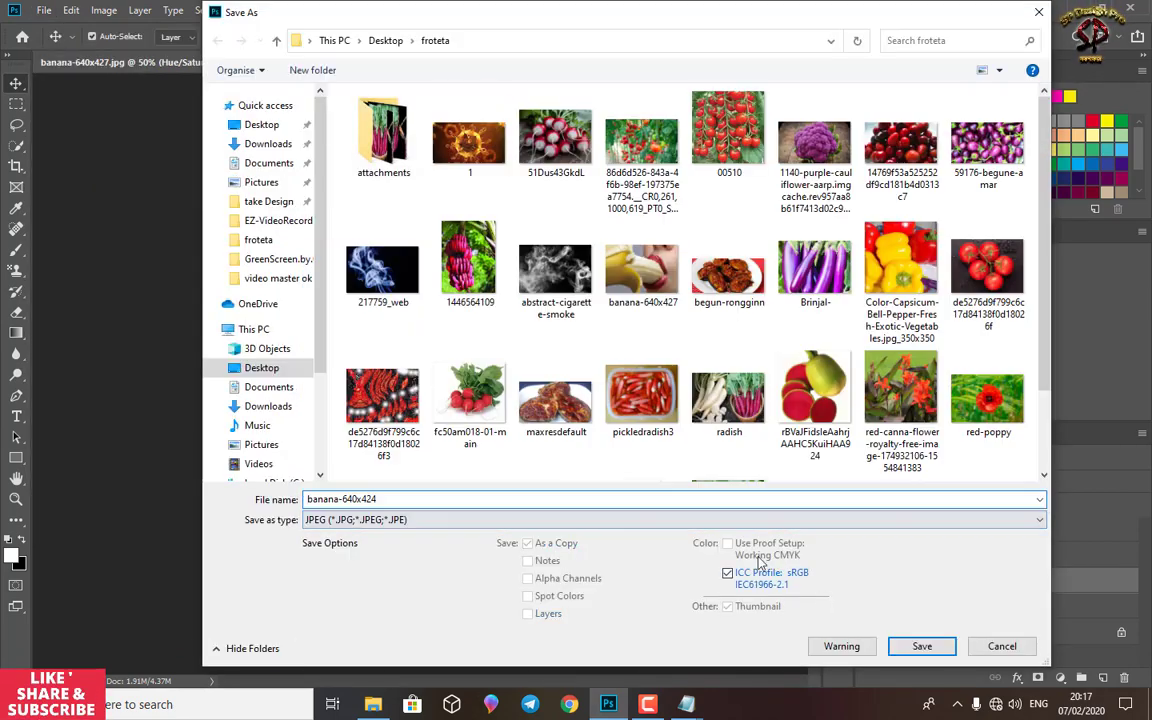
click(922, 646)
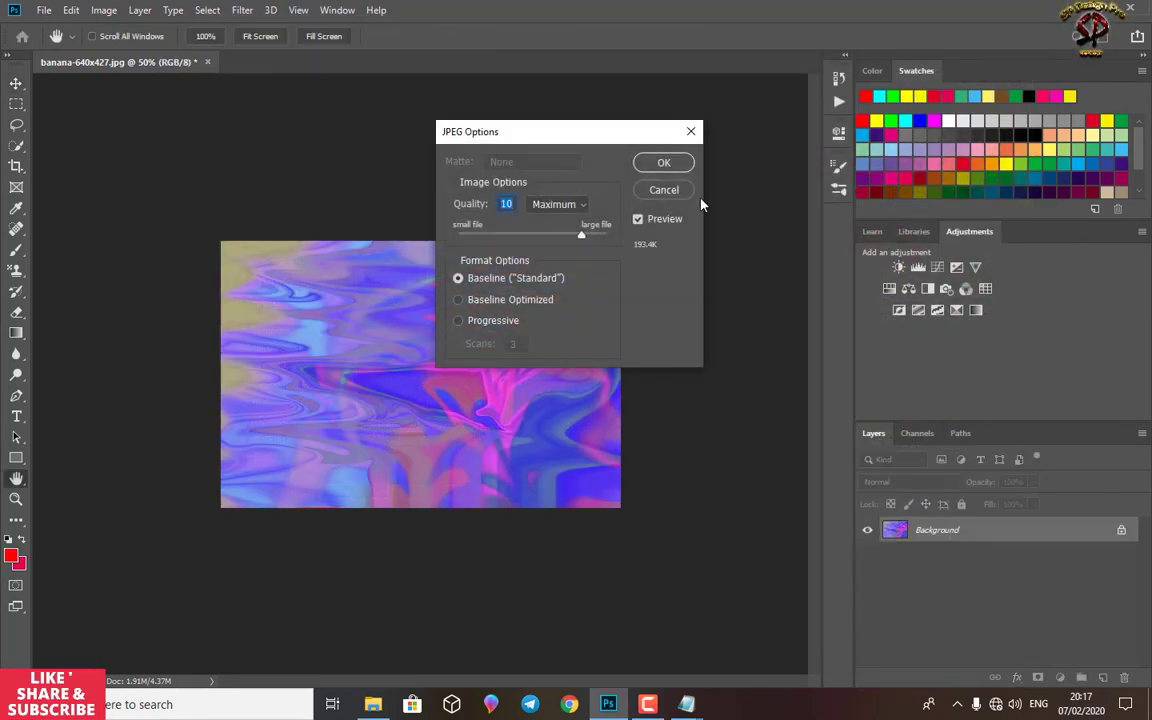
click(662, 164)
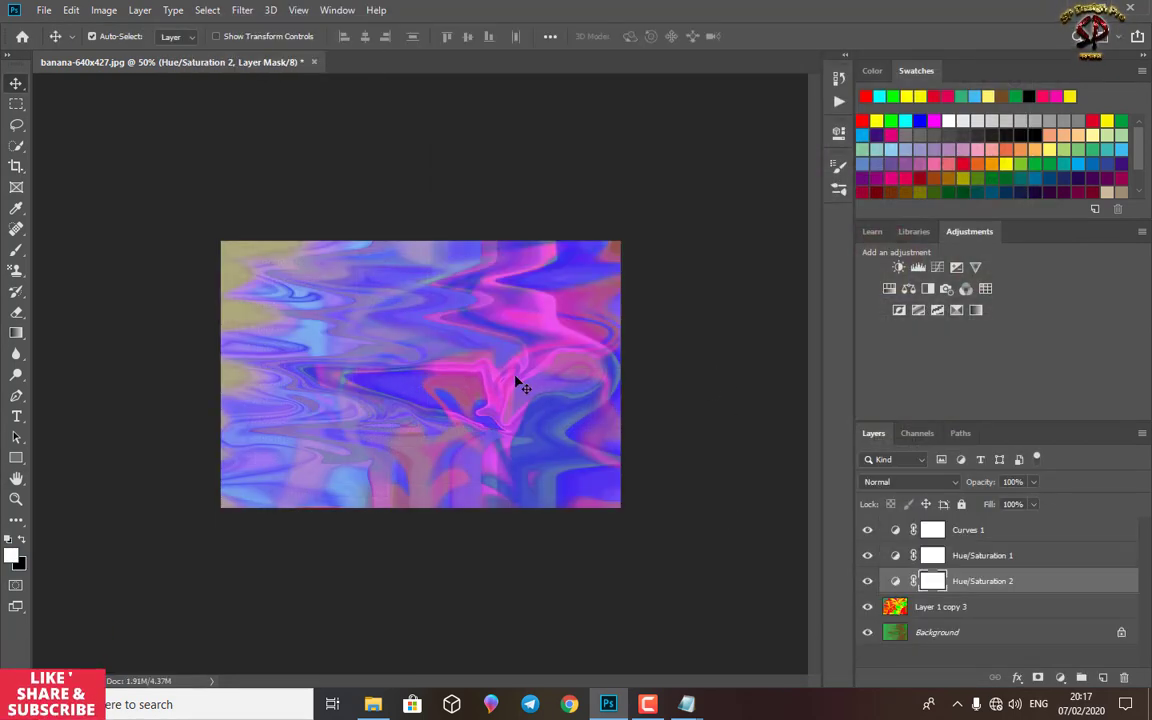
Inspect the finished texture at 100% with the side panels collapsed to icons.
key(ctrl+minus)
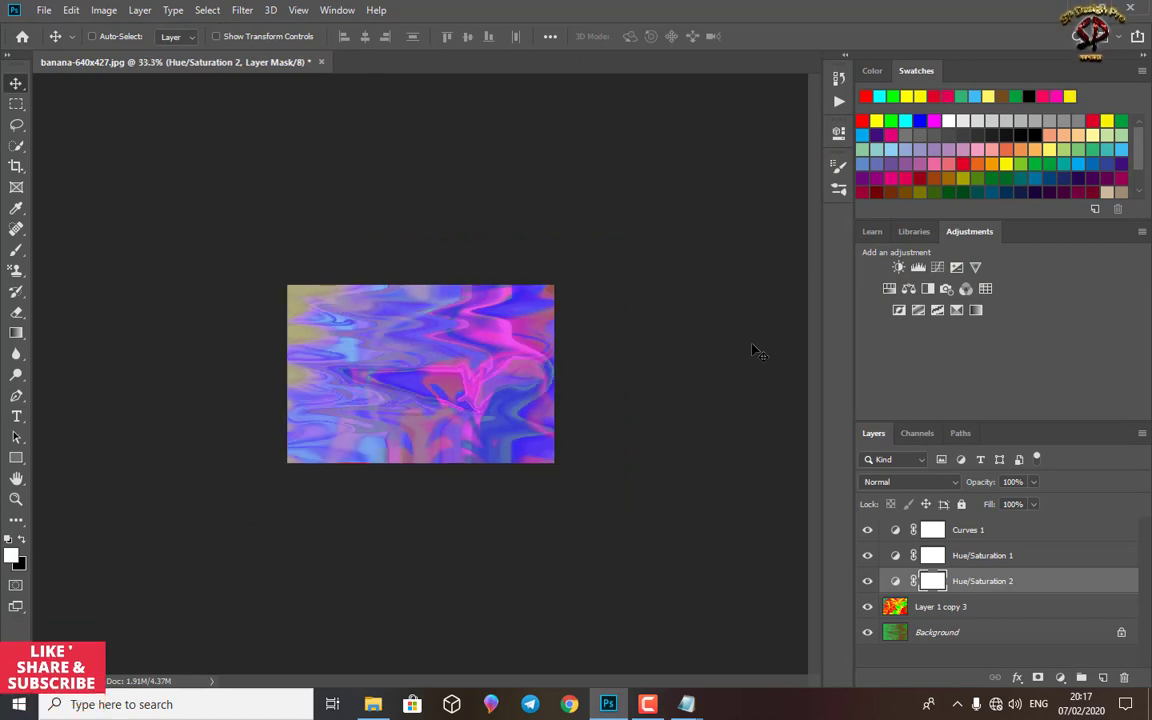
key(ctrl+plus)
key(ctrl+plus)
key(ctrl+plus)
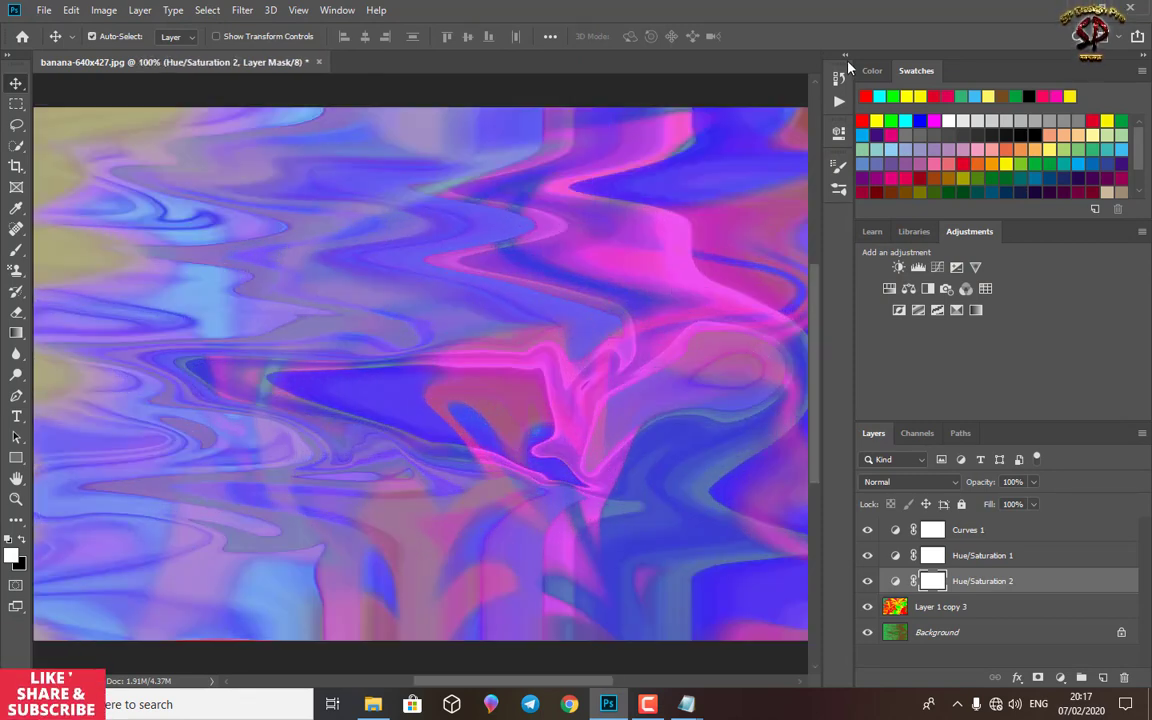
click(1143, 57)
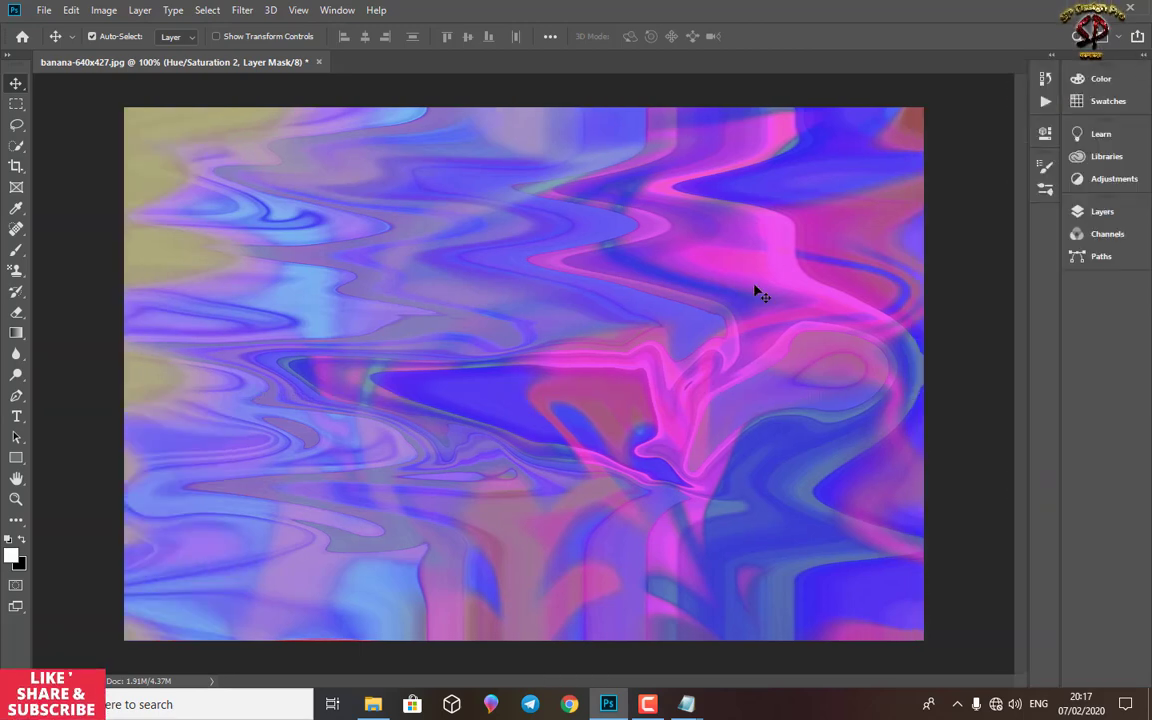